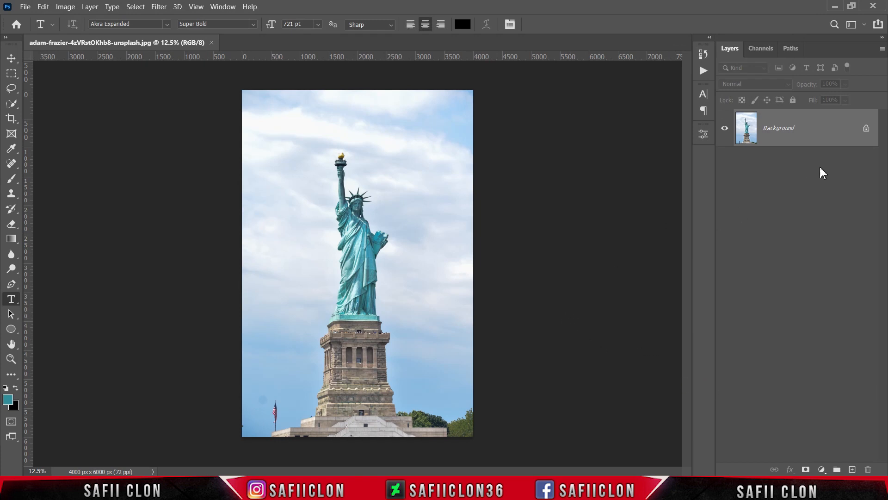
- Unlock the background layer, duplicate it, and rename the copy MODEL
click(866, 130)
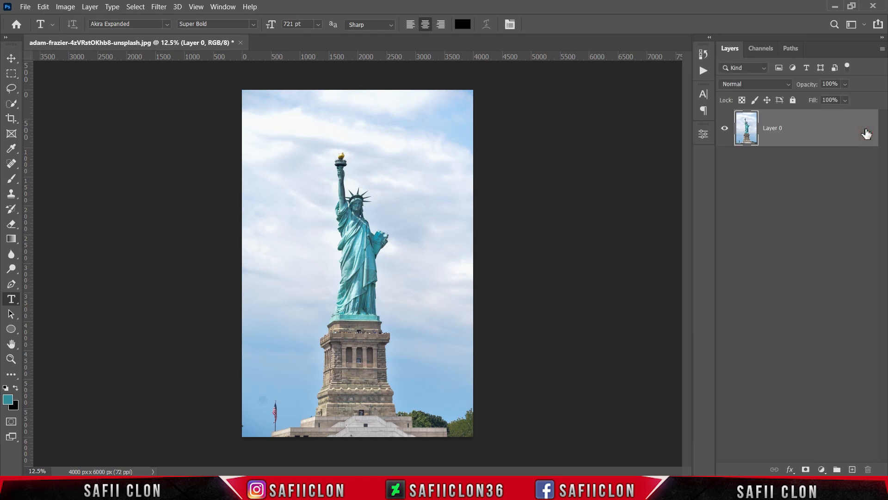
right_click(801, 134)
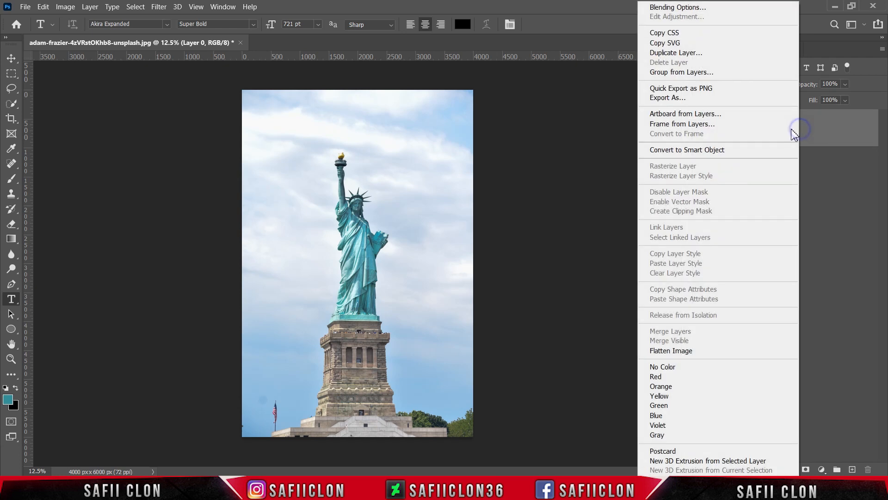
click(653, 52)
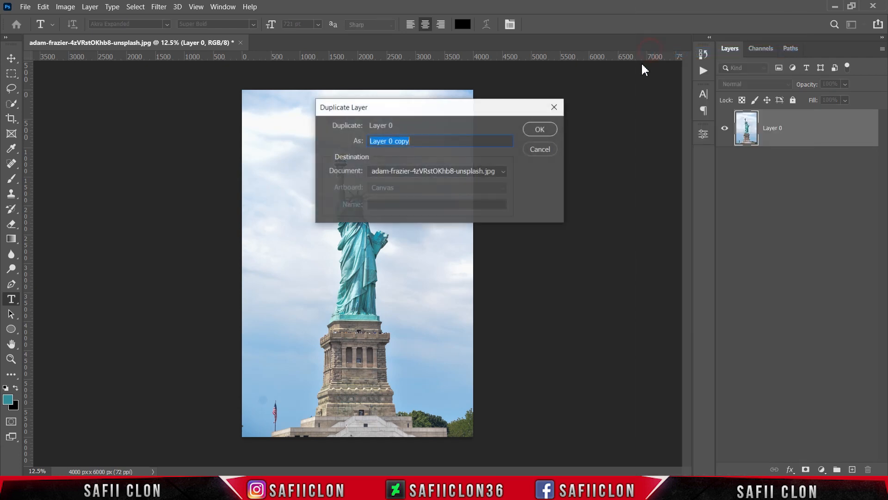
click(537, 129)
double_click(787, 129)
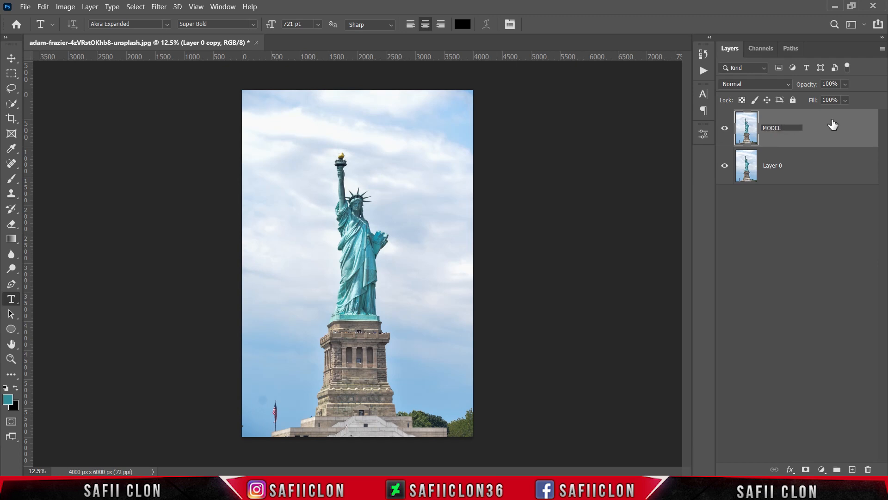
click(823, 134)
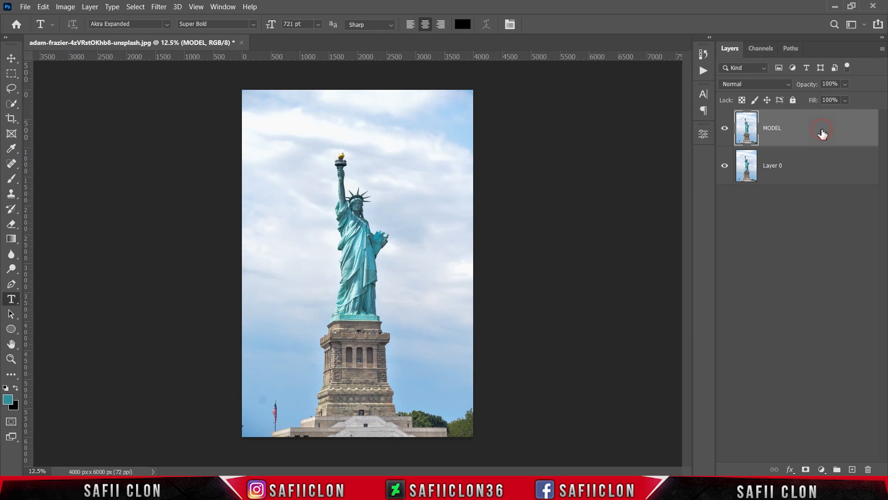
- Rename the lower layer ORIGINAL and hide it
click(770, 171)
double_click(774, 168)
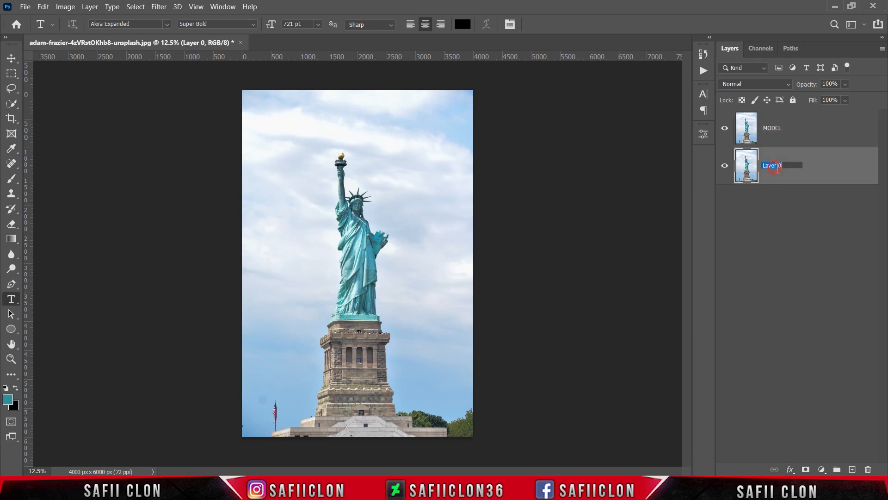
click(830, 167)
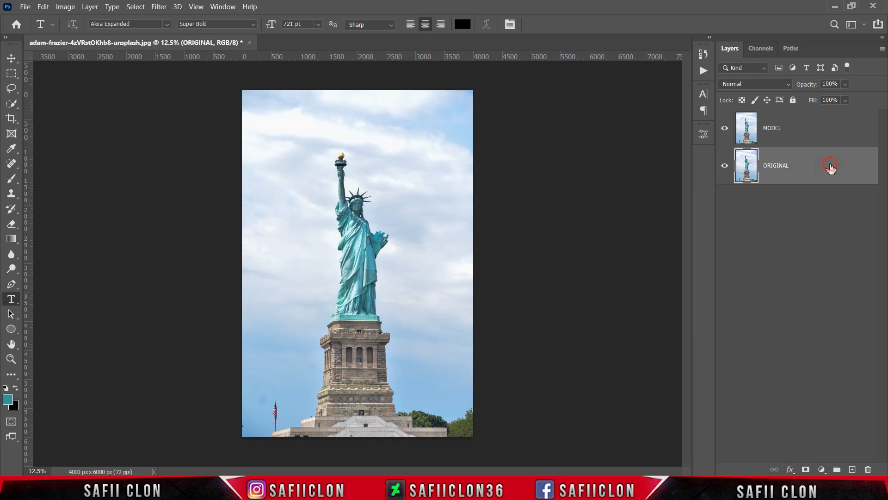
click(723, 166)
- Set up the Quick Selection tool to add to the selection with a 32 px brush on the MODEL layer
click(804, 136)
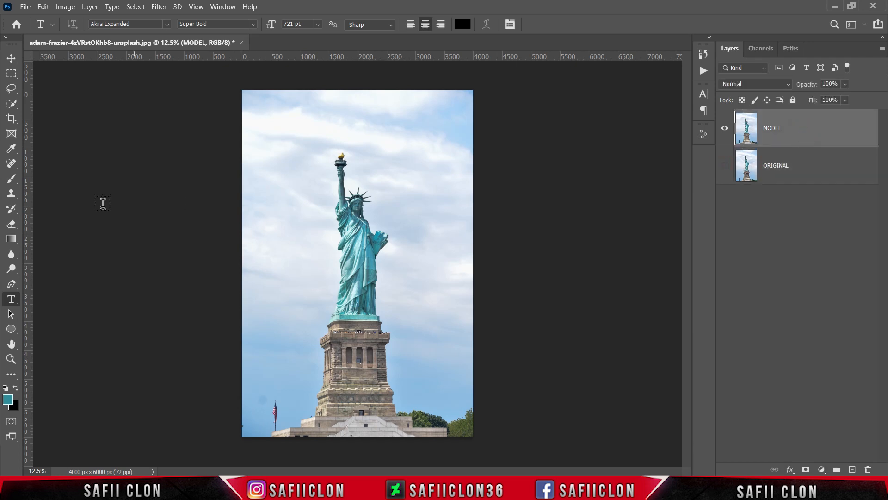
click(12, 104)
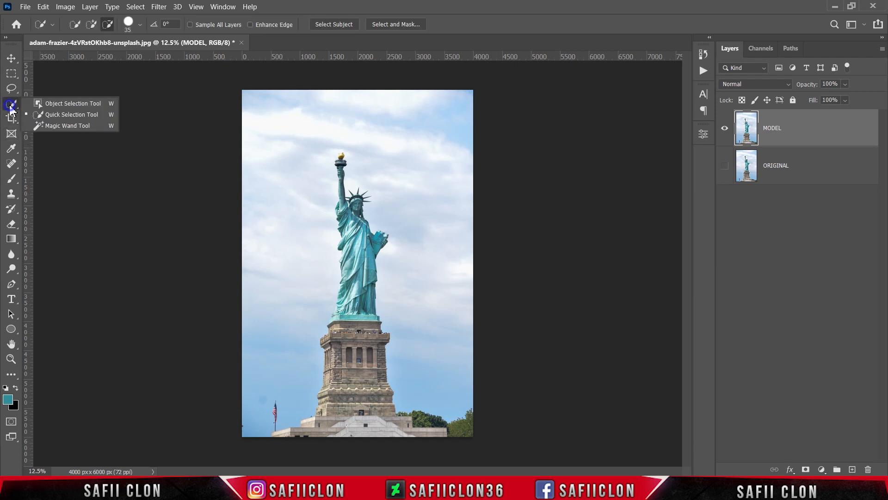
click(69, 114)
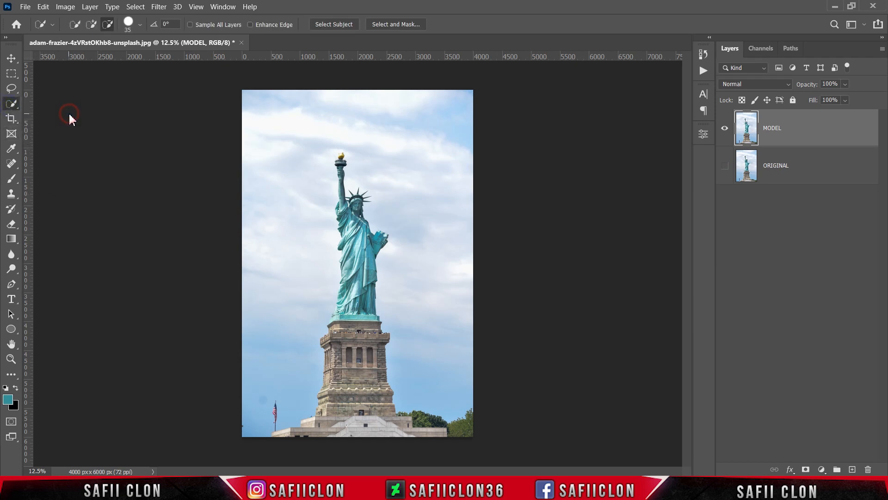
click(92, 24)
click(139, 24)
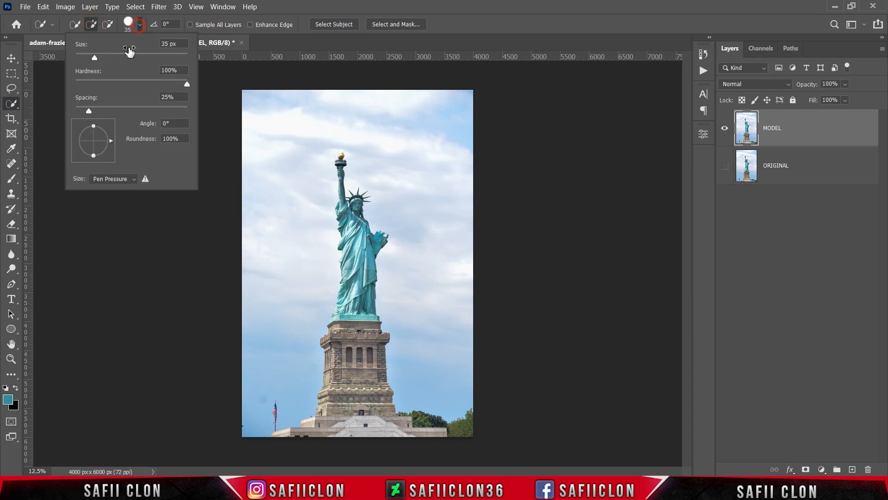
click(140, 24)
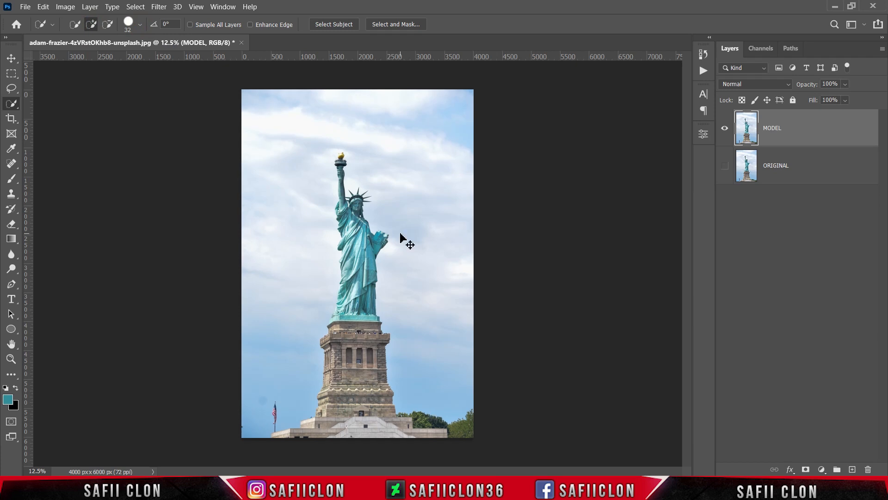
- Quick-select the stone base and pedestal, extending the selection up into the statue's lower robe
scroll(400, 233, up, 3)
scroll(400, 233, down, 6)
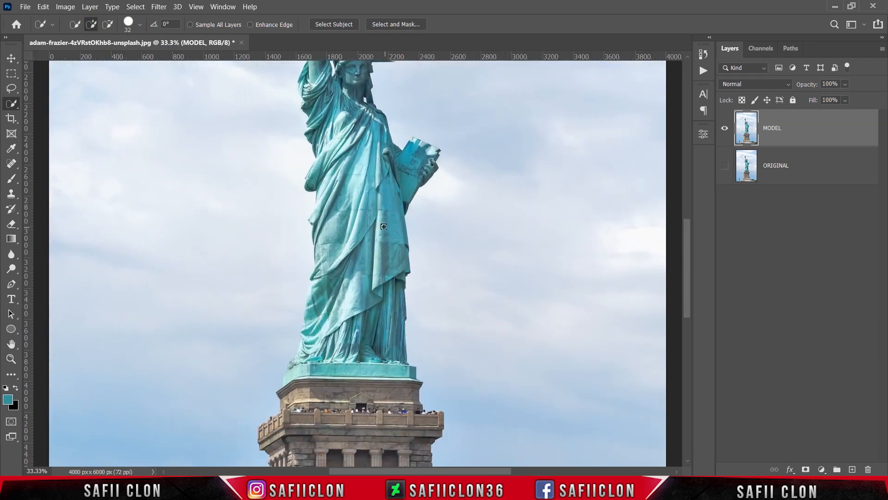
scroll(359, 245, down, 2)
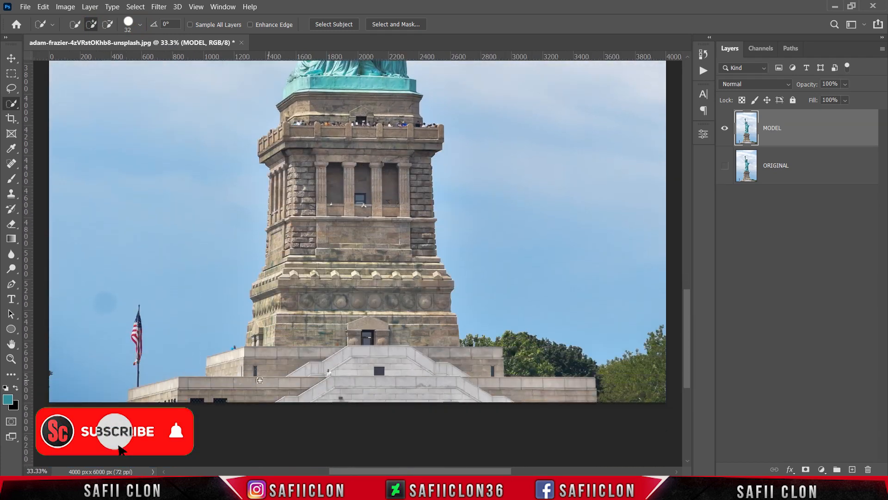
mouse_move(301, 391)
mouse_down()
mouse_move(570, 400)
mouse_move(557, 386)
mouse_up()
mouse_move(186, 396)
mouse_down()
mouse_move(152, 396)
mouse_move(291, 271)
mouse_move(320, 222)
mouse_up()
scroll(320, 302, up, 2)
scroll(319, 301, up, 4)
mouse_move(320, 301)
mouse_down()
mouse_move(356, 147)
mouse_move(337, 244)
mouse_move(305, 249)
mouse_move(346, 96)
mouse_move(310, 287)
mouse_move(287, 278)
mouse_up()
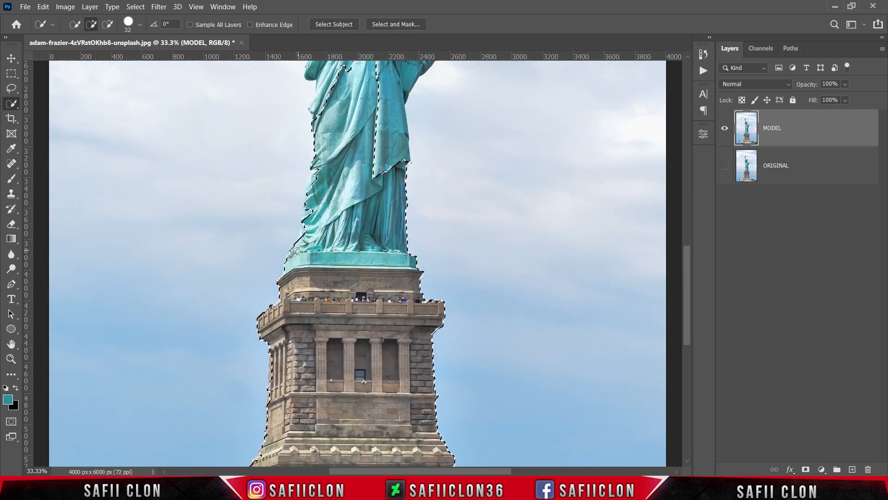
drag(314, 200, 310, 209)
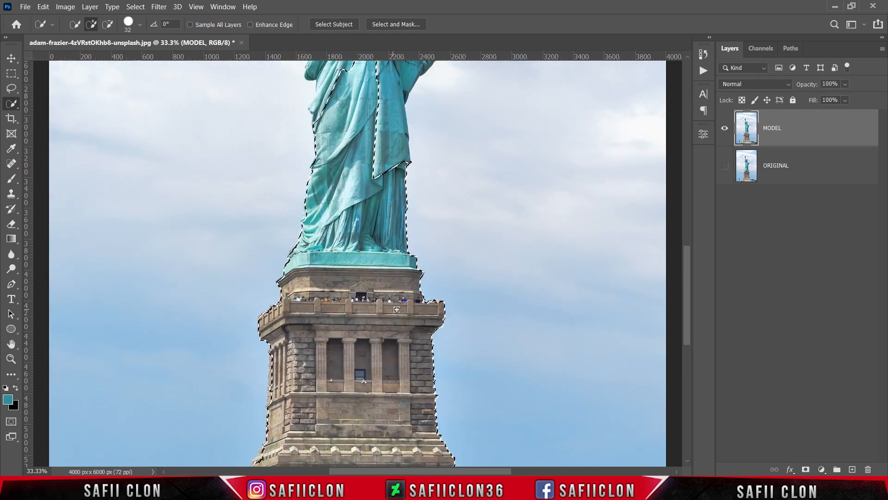
- Extend the selection to the left edge of the pedestal's lower tier
scroll(320, 166, up, 1)
scroll(272, 317, down, 3)
scroll(272, 317, down, 3)
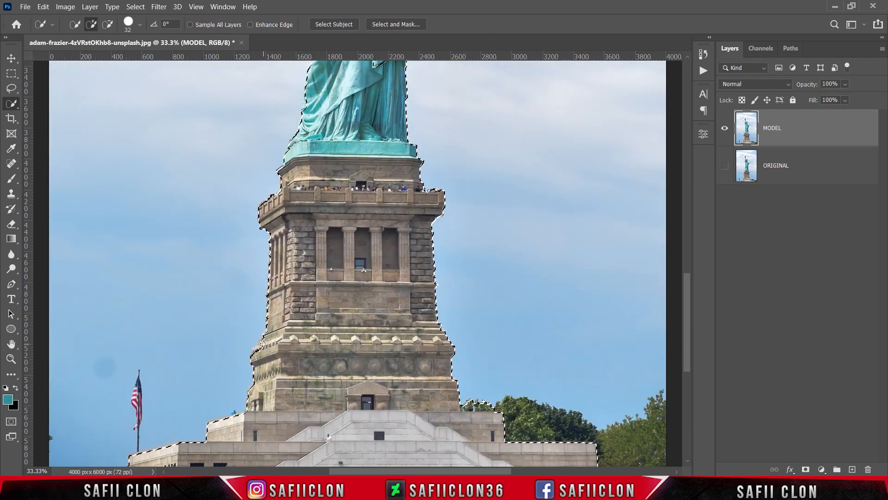
mouse_move(266, 324)
mouse_down()
mouse_move(249, 407)
mouse_move(254, 352)
mouse_up()
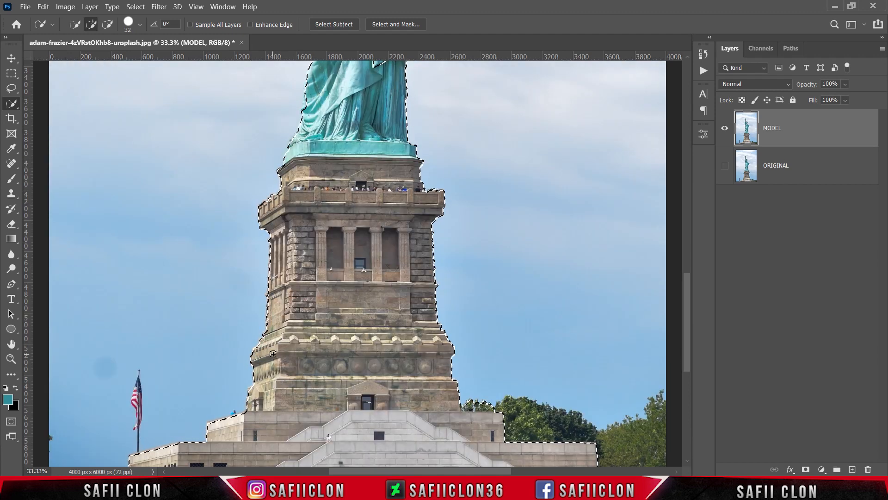
- Add the statue's upper robe, head and tablet to the quick selection
scroll(391, 252, up, 5)
scroll(391, 251, up, 1)
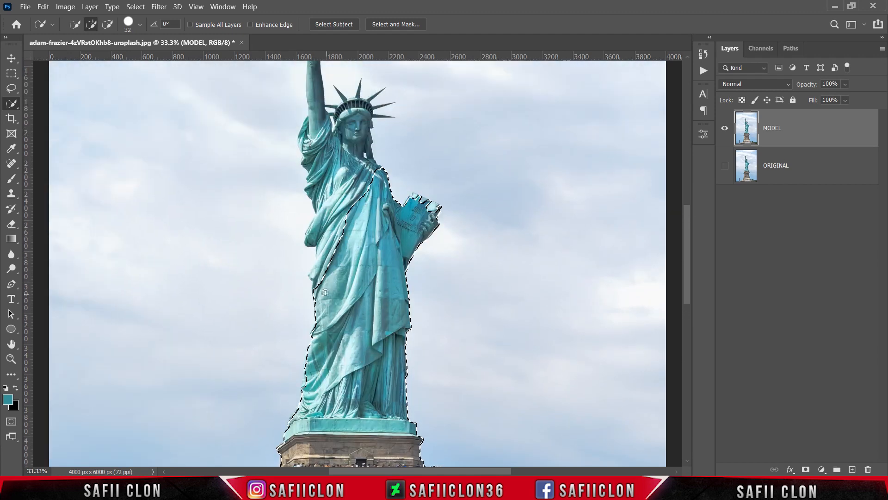
mouse_move(352, 199)
mouse_down()
mouse_move(323, 252)
mouse_move(356, 185)
mouse_up()
scroll(315, 273, up, 2)
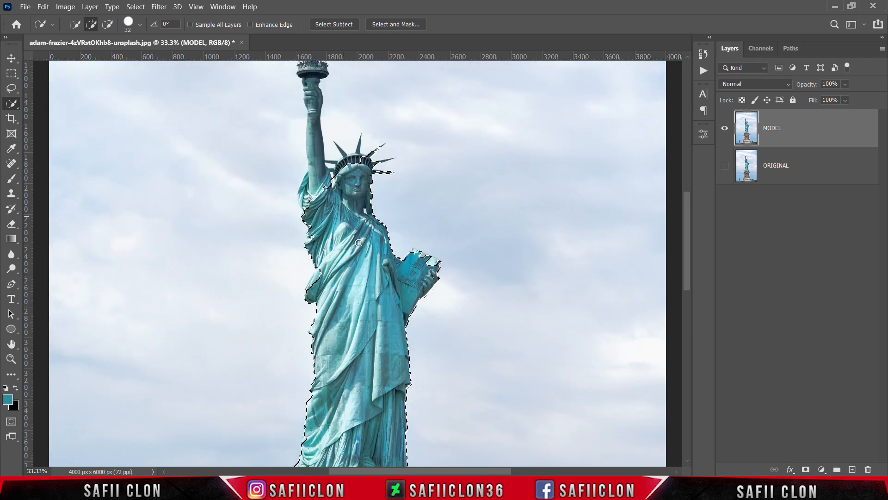
click(432, 263)
click(421, 257)
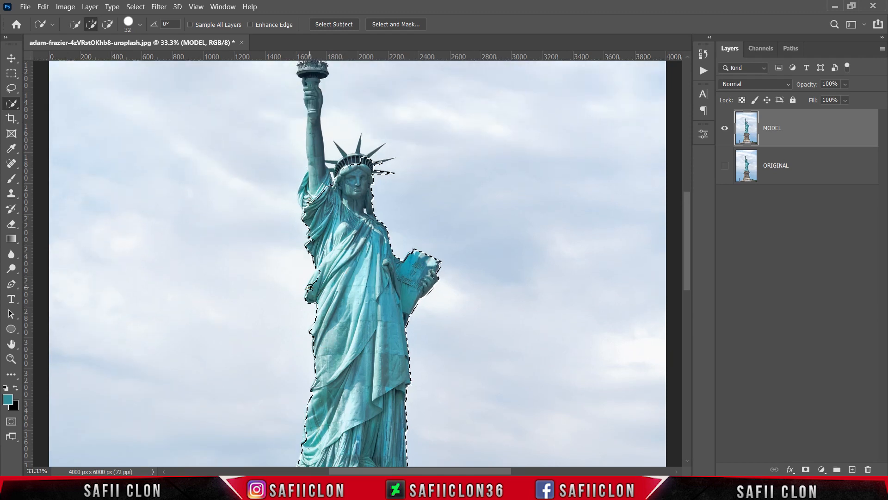
- Add the raised arm, torch and crown spikes to the selection, reducing the brush to 10 px for fine details
scroll(319, 256, up, 2)
scroll(314, 223, up, 2)
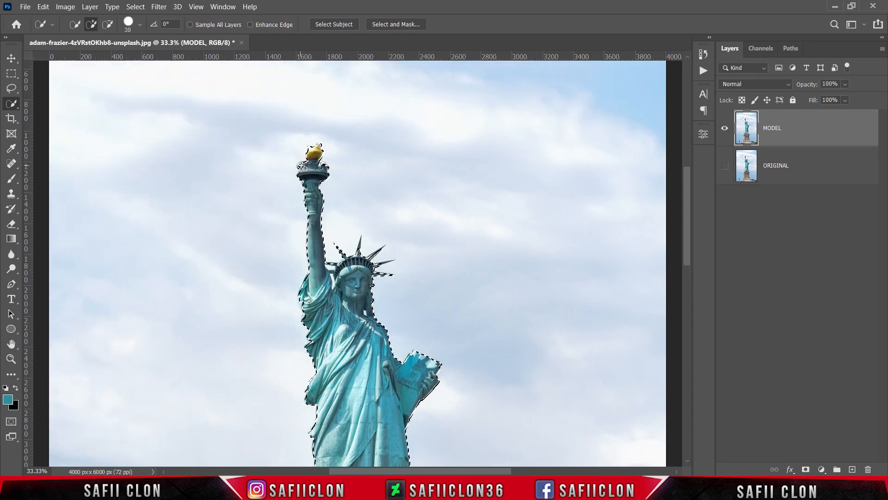
key(bracketright)
scroll(312, 197, down, 1)
key(bracketleft)
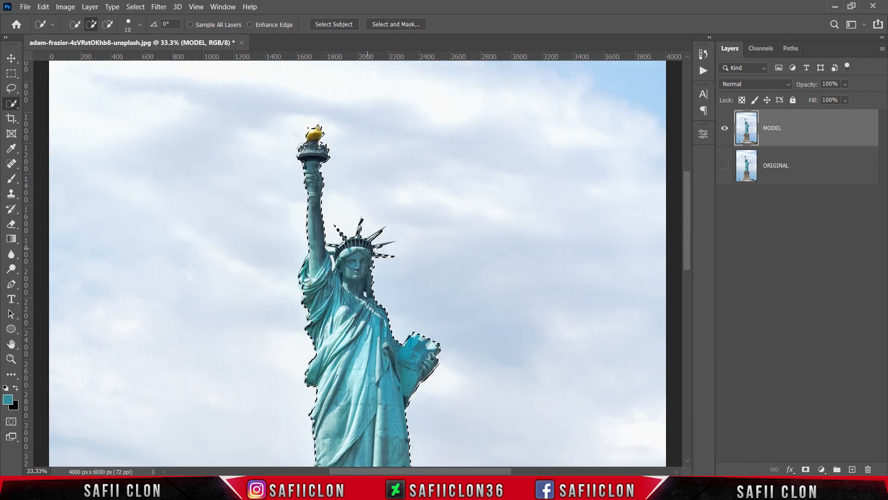
key(bracketright)
- Refine the selection along the lower robe and pedestal edges with a 25 px brush
scroll(360, 297, down, 4)
scroll(360, 296, down, 6)
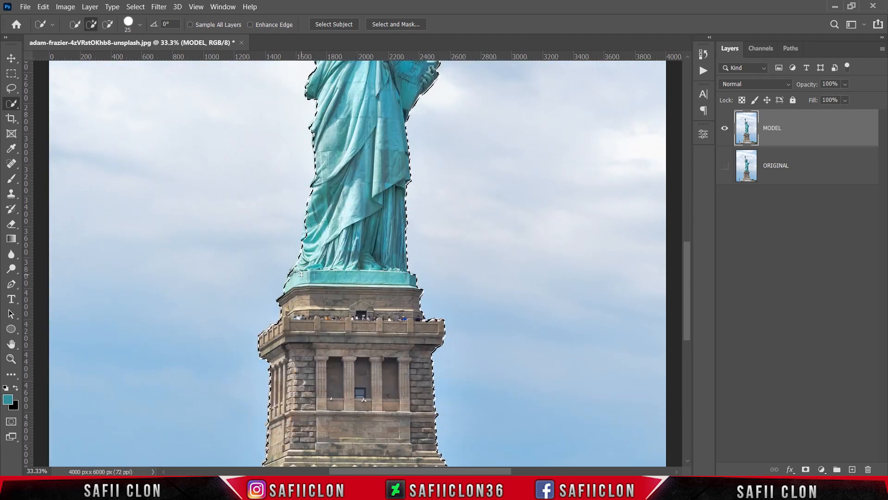
key(bracketright)
scroll(344, 283, down, 1)
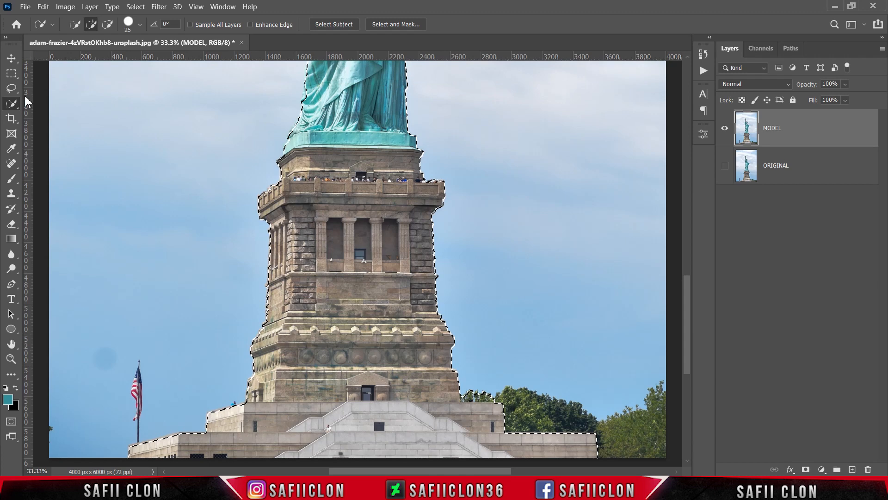
- Subtract the tree area beside the pedestal's base from the selection using the Lasso tool
click(10, 89)
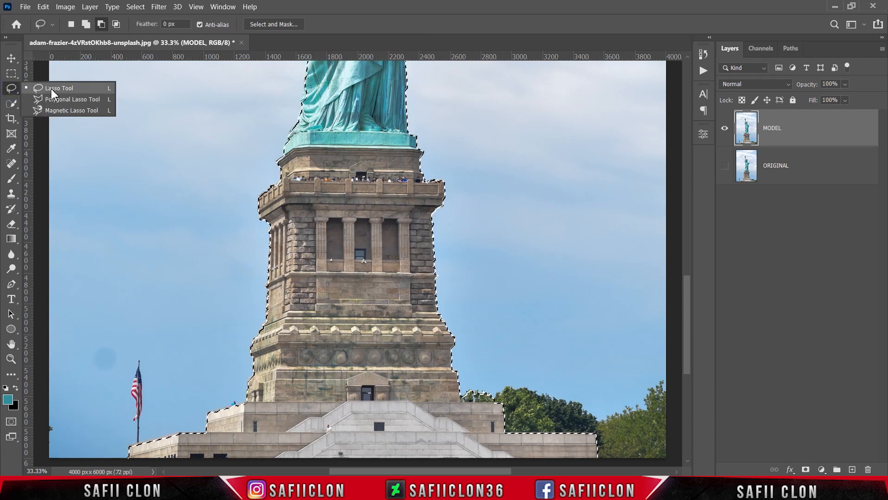
click(46, 89)
click(101, 24)
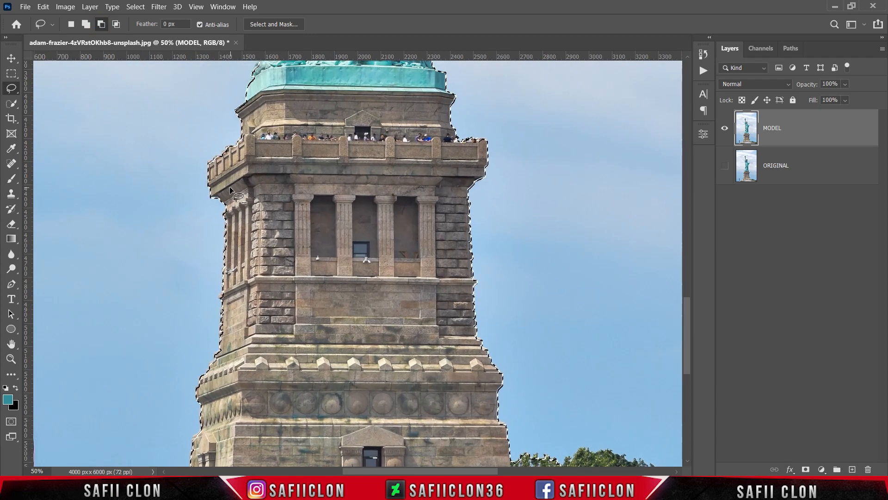
scroll(230, 188, down, 3)
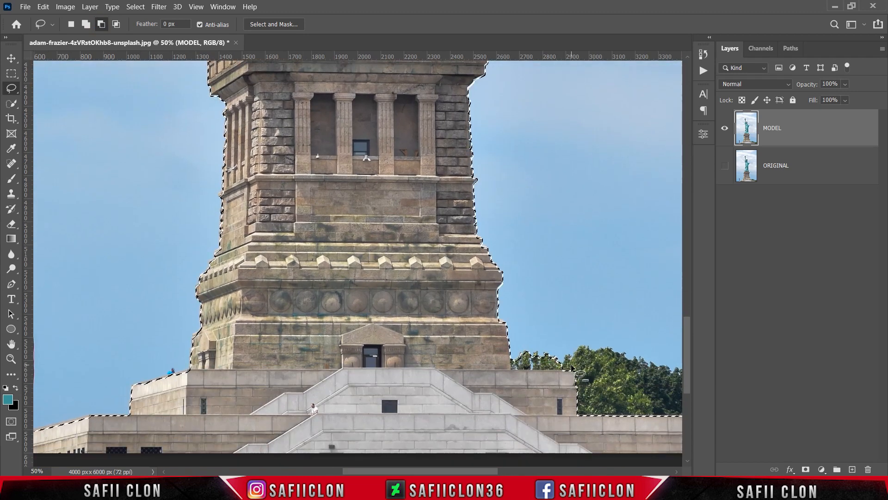
mouse_move(571, 363)
mouse_down()
mouse_move(514, 367)
mouse_move(525, 348)
mouse_move(574, 366)
mouse_up()
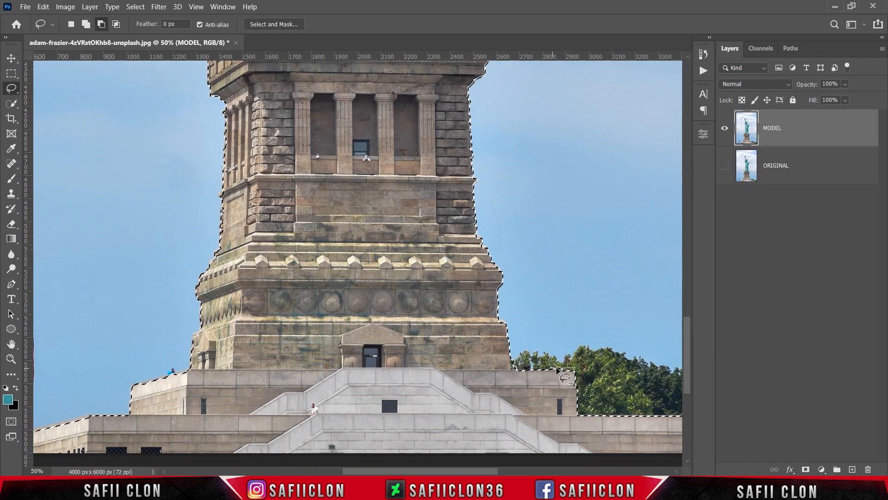
- Clean up the selection around the crown's spikes with the Lasso tool, removing the sky between them
scroll(542, 342, up, 15)
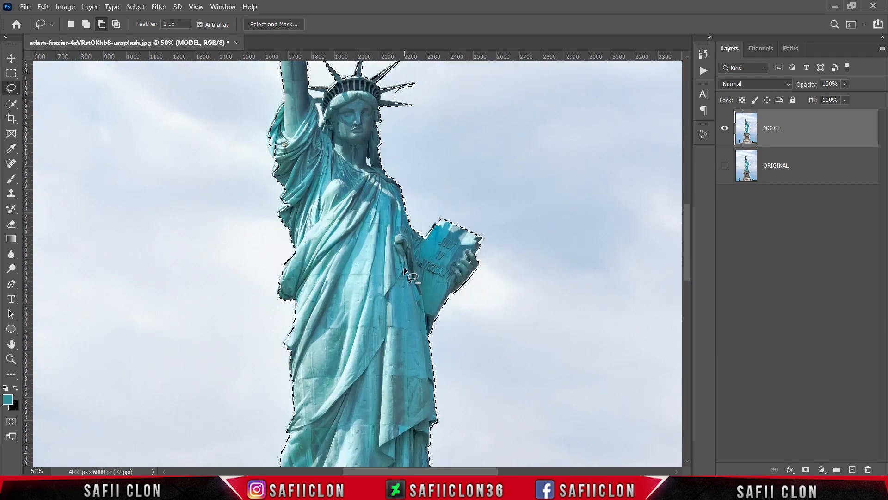
key(ctrl+plus)
scroll(412, 262, up, 3)
mouse_move(443, 211)
mouse_down()
mouse_move(392, 229)
mouse_move(438, 218)
mouse_move(390, 233)
mouse_move(402, 223)
mouse_move(409, 236)
mouse_move(396, 225)
mouse_move(422, 215)
mouse_move(394, 258)
mouse_move(394, 251)
mouse_move(436, 249)
mouse_move(417, 255)
mouse_up()
scroll(409, 230, up, 2)
scroll(419, 256, up, 1)
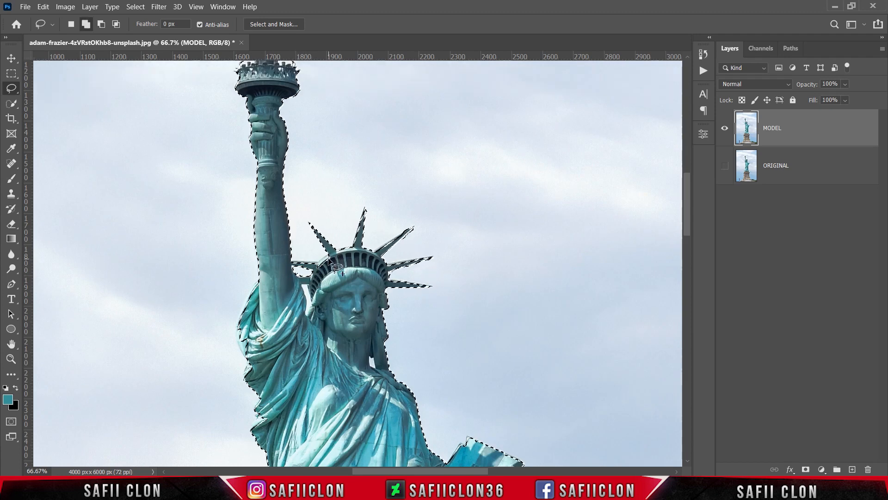
key(shift)
scroll(443, 295, up, 3)
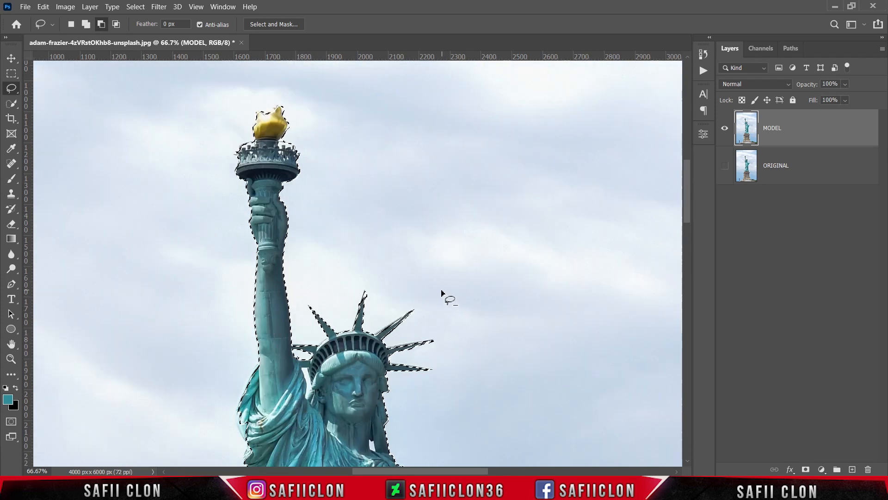
- Switch the Lasso to adding and include the missed sleeve folds below the raised arm in the selection
scroll(397, 149, down, 5)
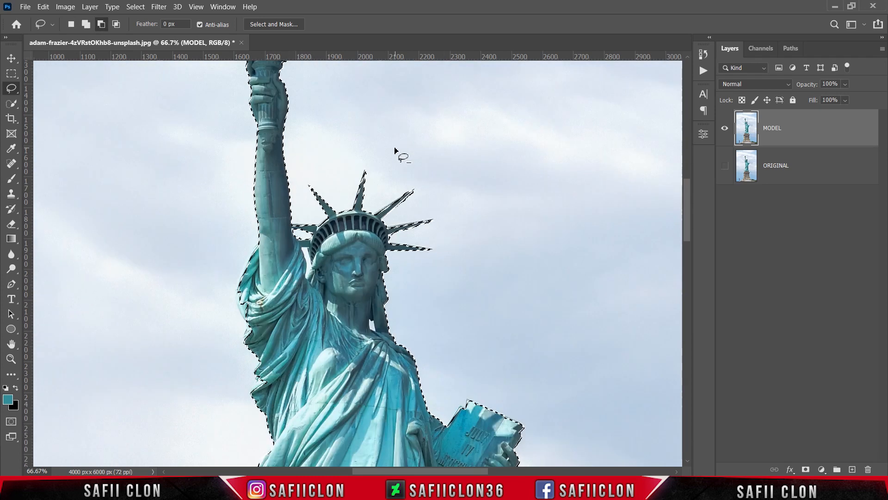
click(85, 25)
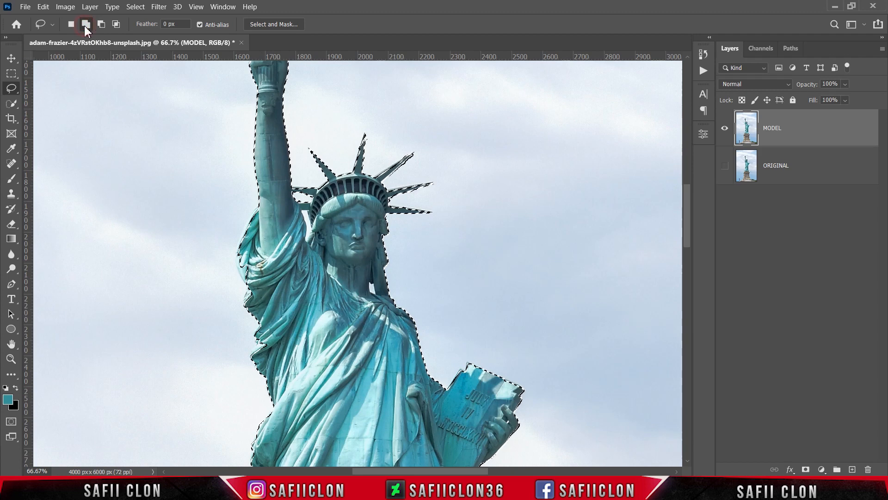
drag(247, 308, 247, 309)
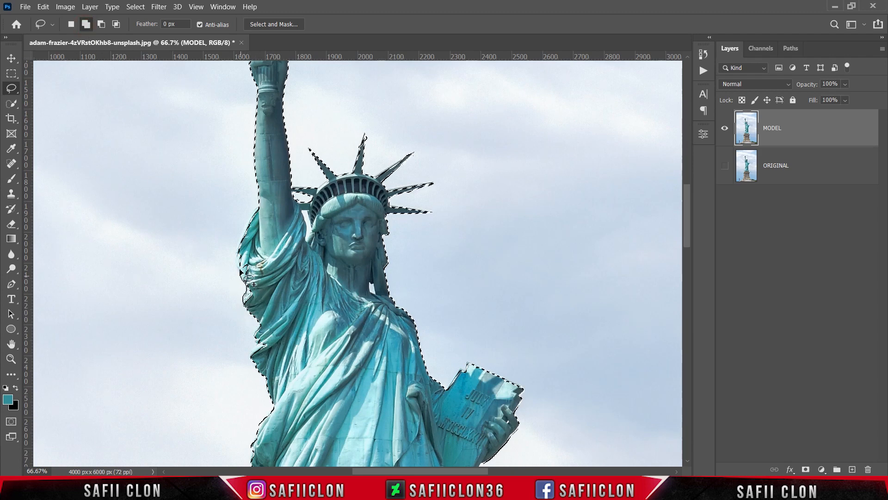
- Check the selection outline along the whole statue, from the raised arm and tablet down to the pedestal
scroll(258, 306, down, 1)
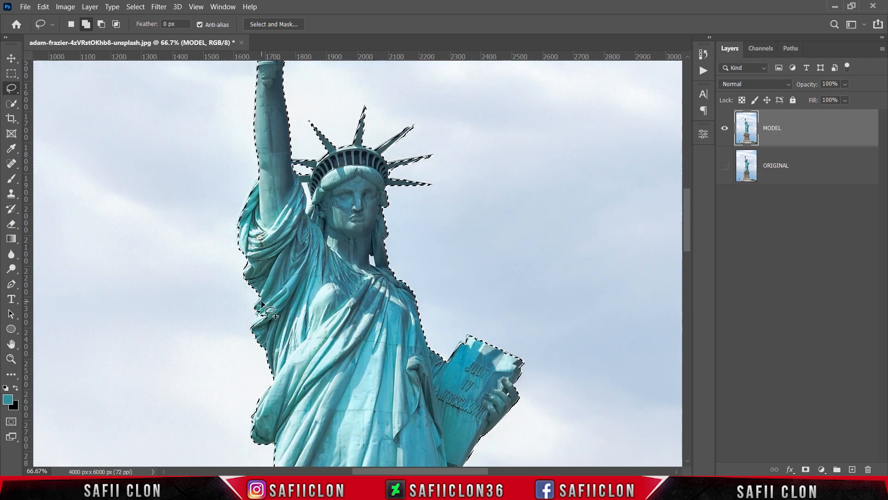
scroll(329, 307, down, 5)
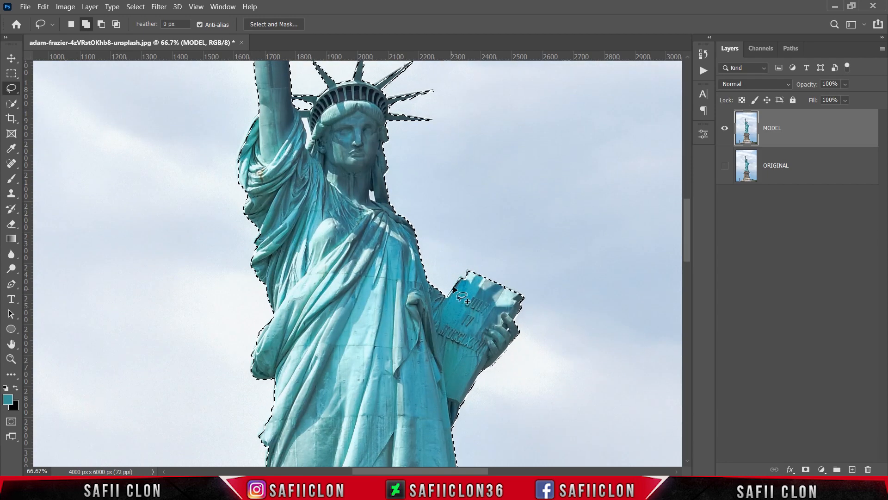
scroll(407, 302, down, 6)
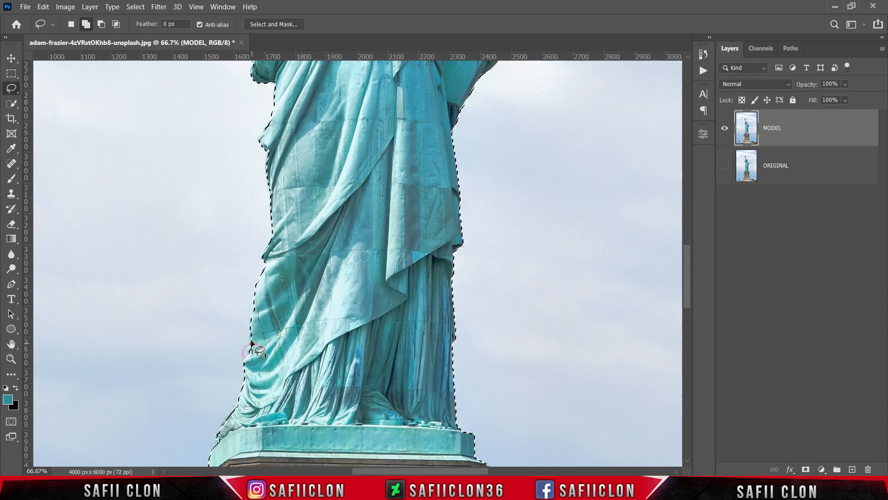
scroll(274, 367, down, 2)
scroll(274, 367, down, 1)
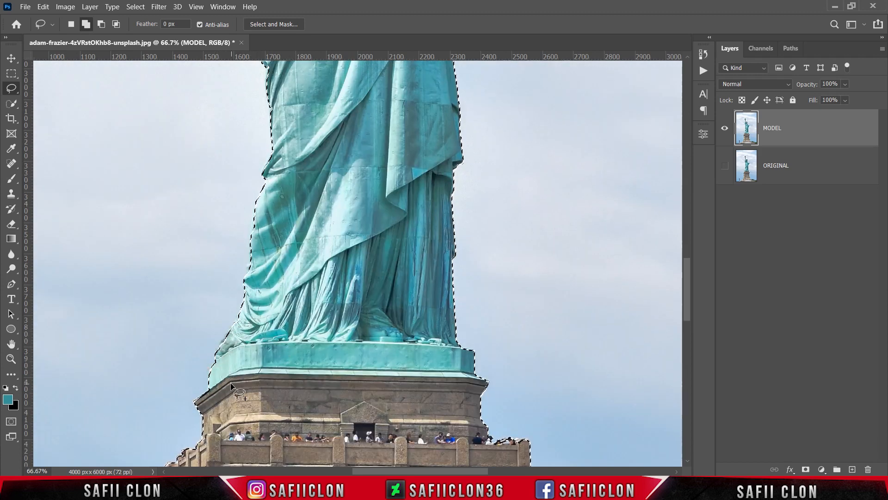
scroll(371, 350, down, 2)
scroll(385, 359, up, 14)
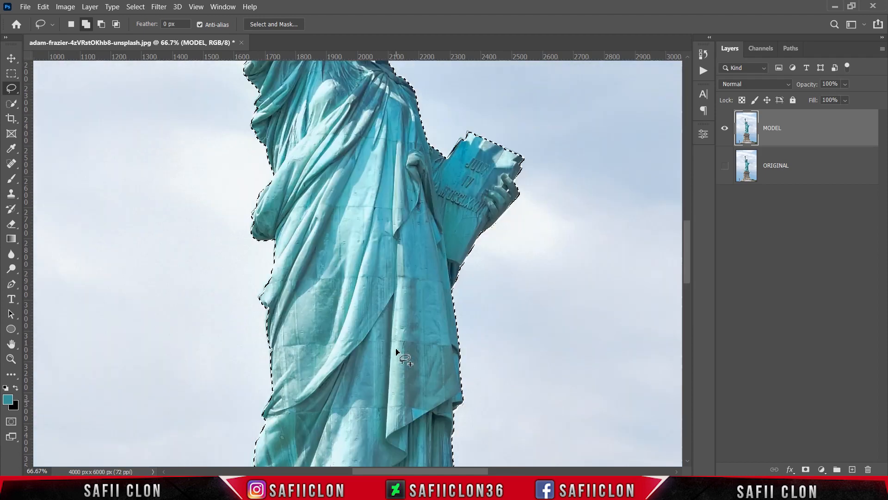
key(ctrl+minus)
key(ctrl+minus)
key(ctrl+minus)
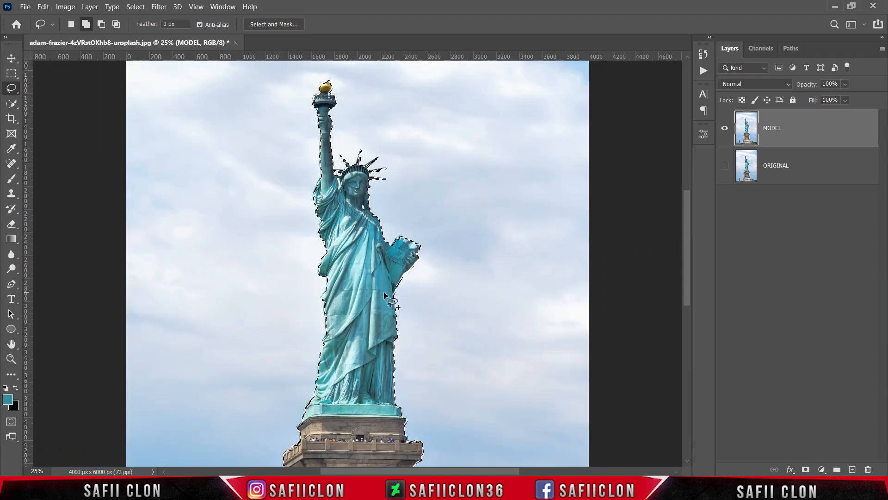
scroll(384, 294, down, 1)
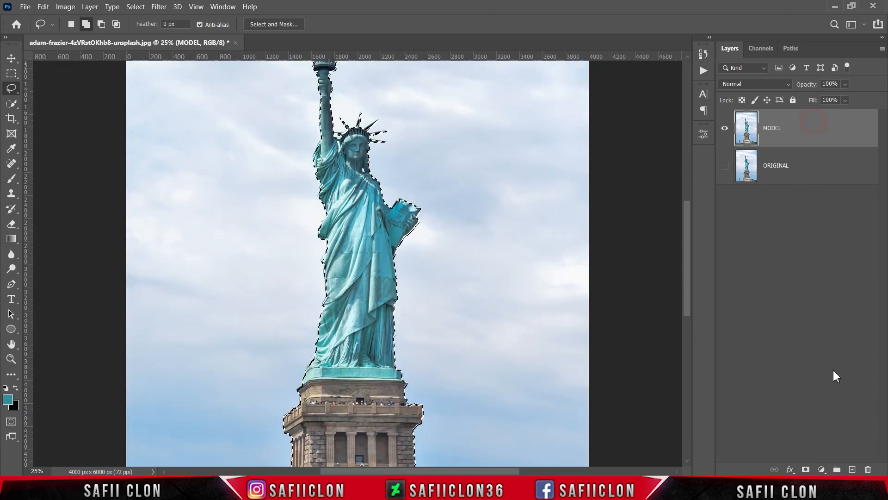
- Mask the MODEL layer with the selection and open the mask in Select and Mask using the On Layers view
click(809, 470)
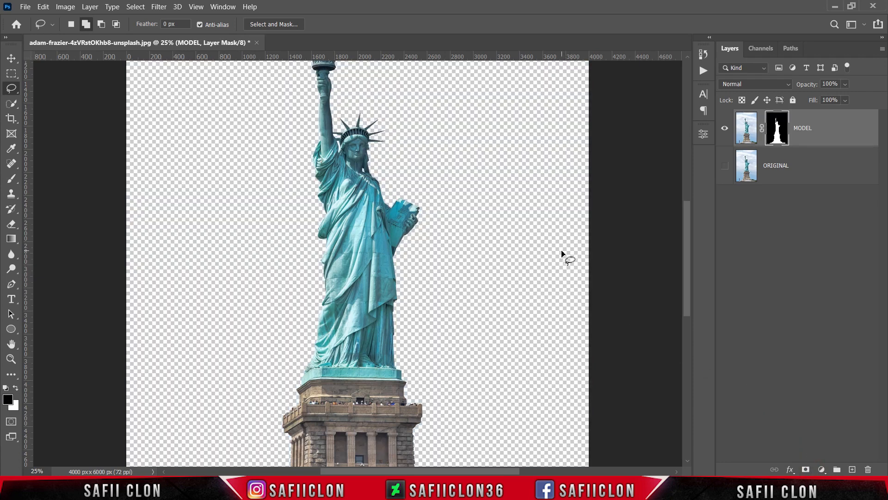
right_click(779, 130)
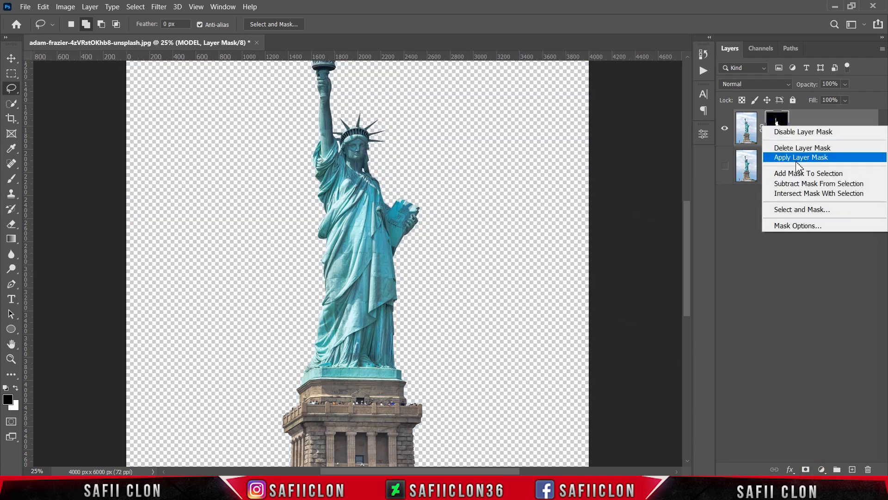
click(801, 208)
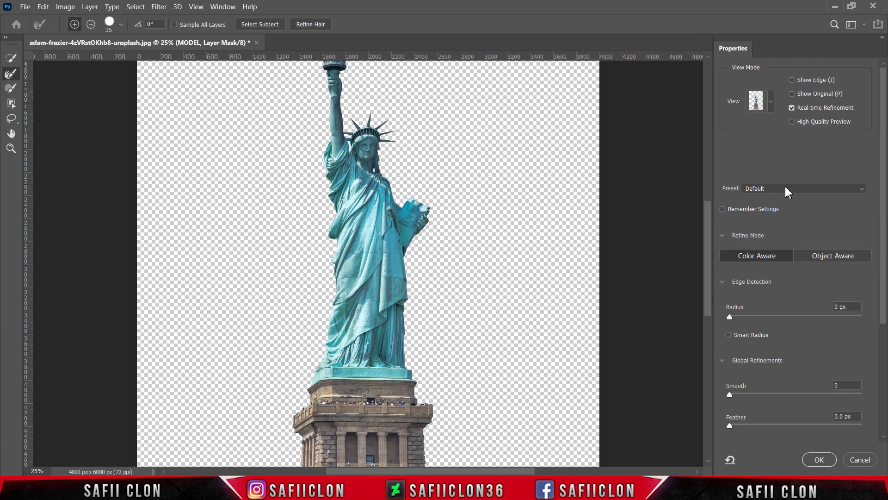
click(771, 102)
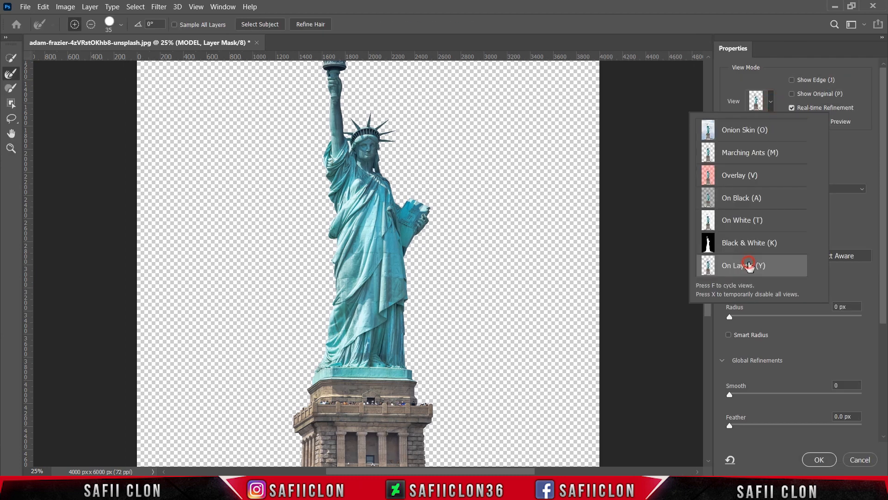
- Refine the mask edges around the crown, head and neck with the Refine Edge Brush at 20 px
click(14, 80)
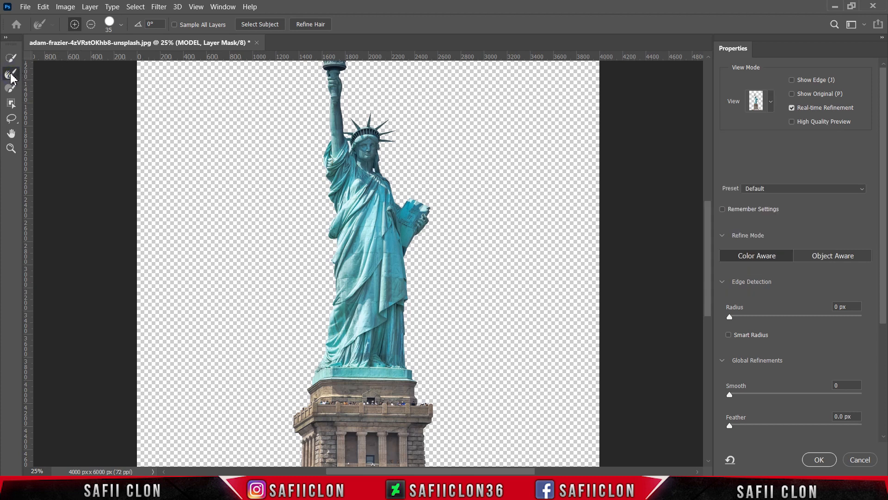
click(120, 26)
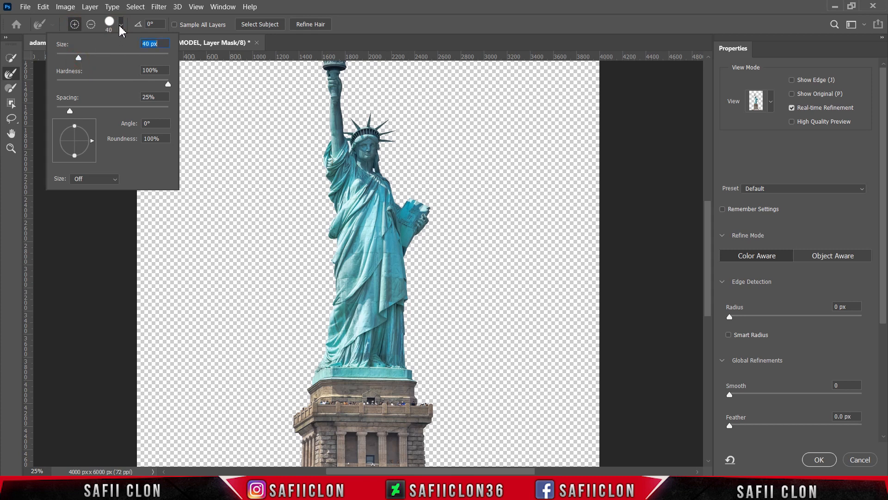
click(121, 27)
key(ctrl+plus)
key(ctrl+plus)
key(ctrl+plus)
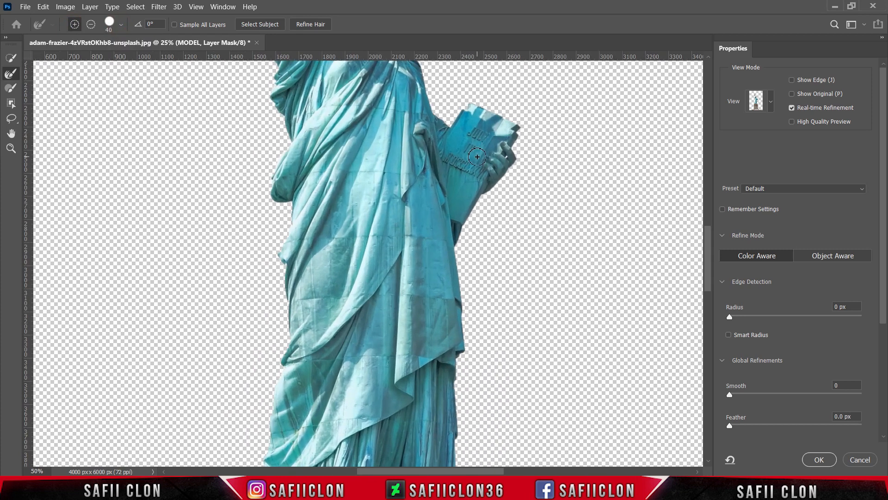
scroll(451, 239, up, 5)
scroll(451, 240, up, 1)
key(bracketleft)
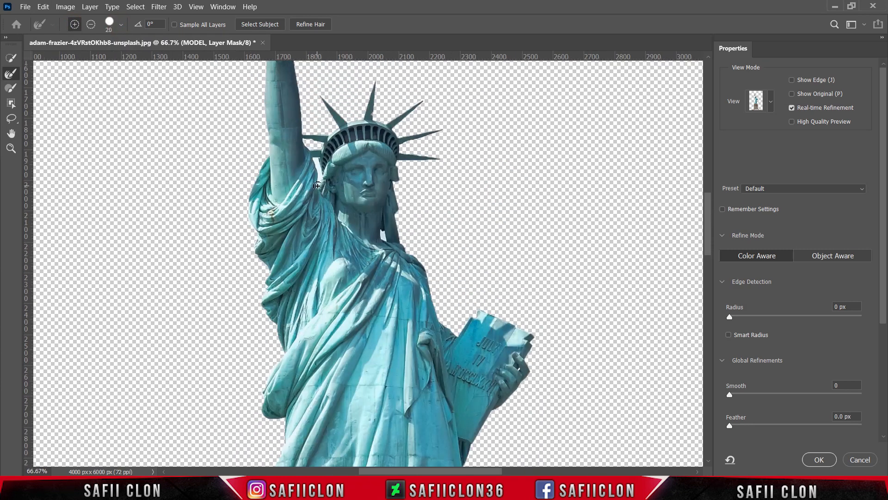
click(385, 237)
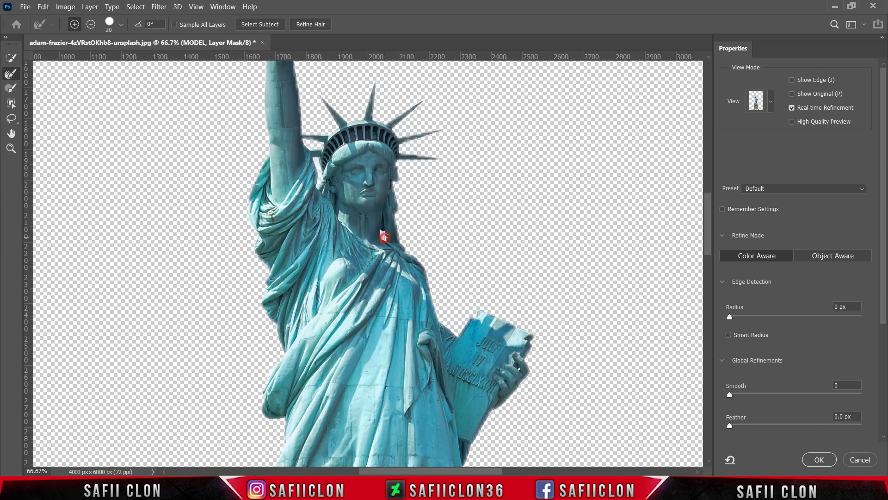
- Refine the mask edges around the torch and its flame with a 10 px Refine Edge Brush
scroll(385, 240, up, 10)
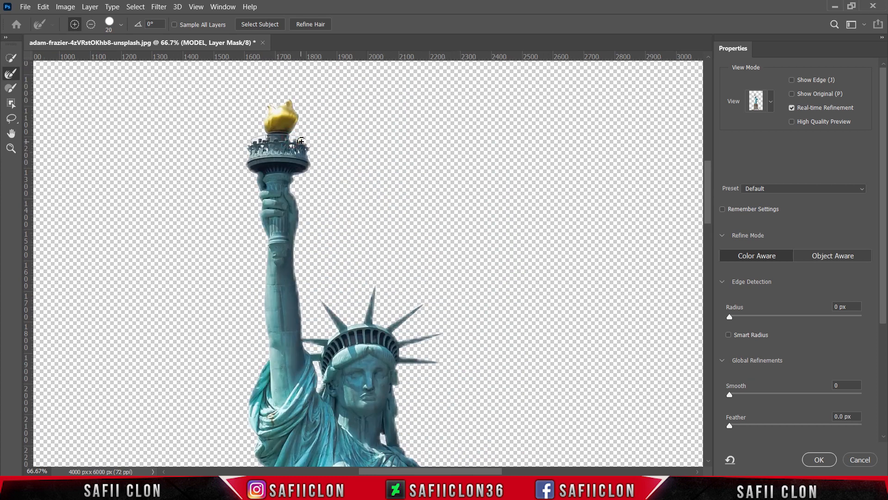
key(bracketleft)
click(268, 105)
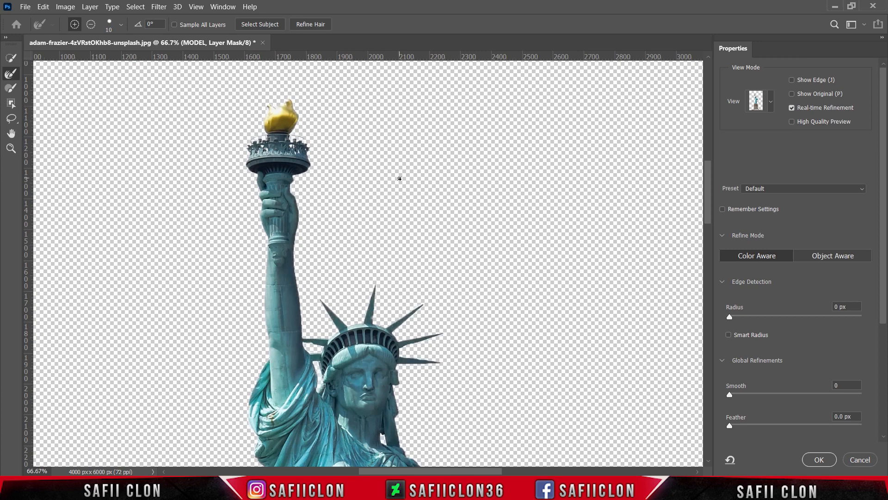
- Set the mask's Shift Edge to -7%, fine-tune its Contrast, Feather and Smooth, and apply the refinements
scroll(399, 178, down, 9)
drag(707, 203, 698, 225)
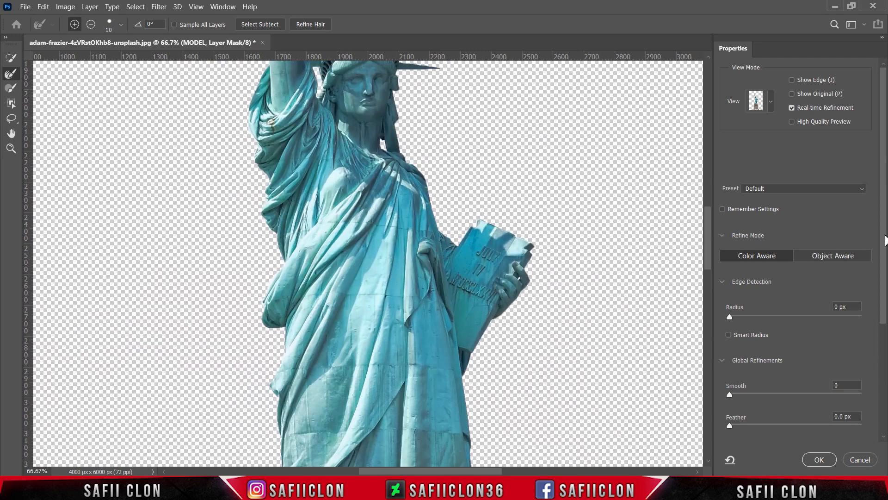
scroll(870, 260, down, 4)
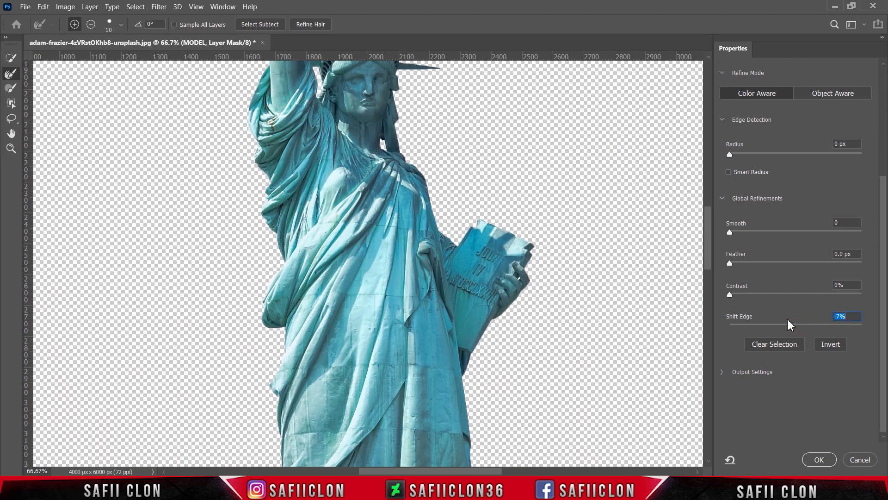
click(735, 295)
click(733, 263)
drag(734, 236, 736, 236)
click(819, 460)
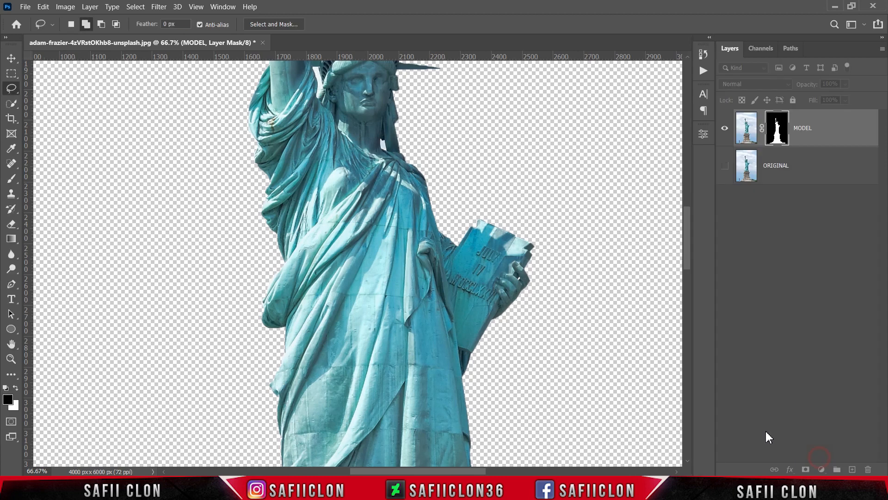
- Widen the canvas equally on both sides of the statue to 6480 x 6000 px with the Crop tool
key(ctrl+minus)
key(ctrl+minus)
key(ctrl+minus)
key(ctrl+minus)
key(ctrl+minus)
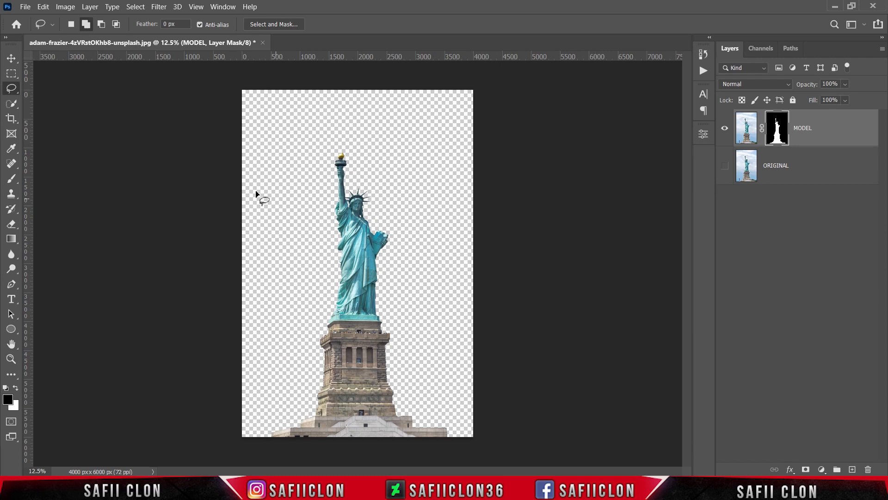
click(11, 118)
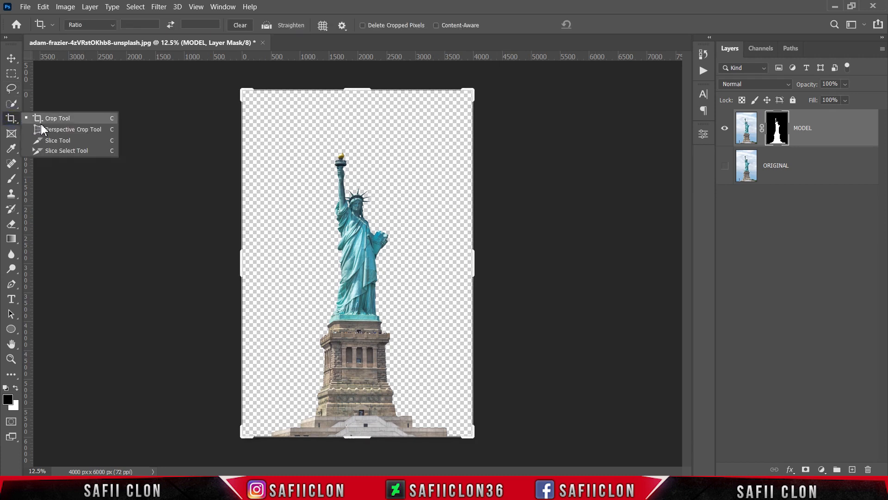
click(55, 119)
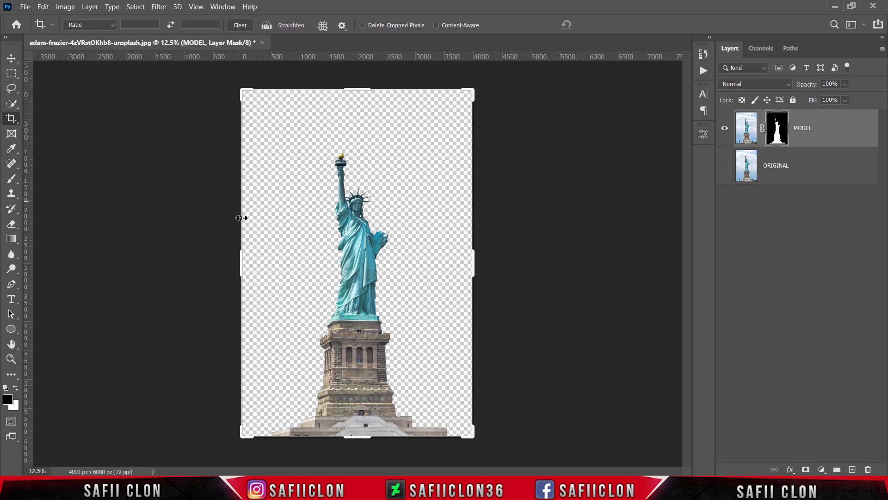
drag(238, 255, 204, 255)
drag(512, 260, 546, 269)
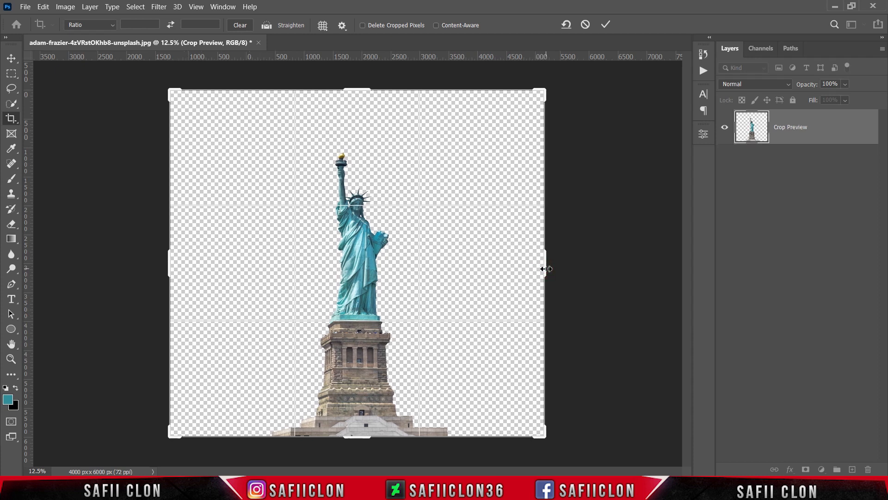
click(611, 25)
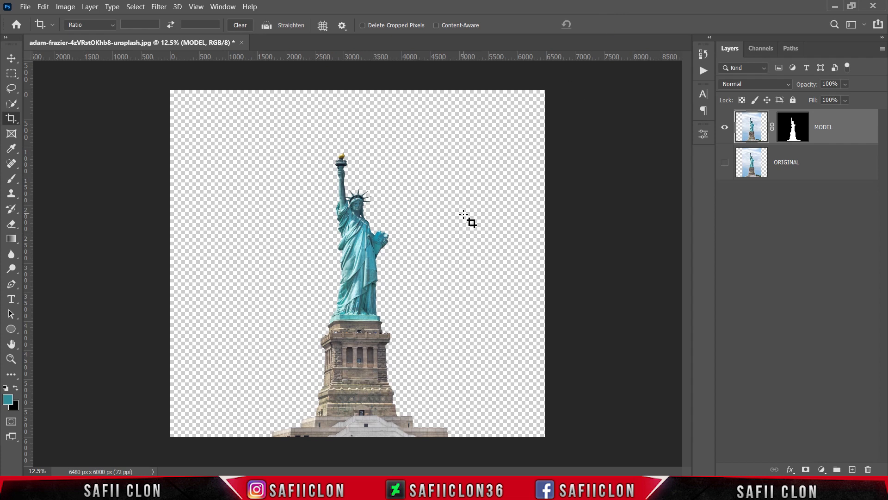
- Open mad_sky_8_by_salsolastock_d5bbpkv.jpg from the Liberty folder and copy its sky layer into the statue document
click(25, 6)
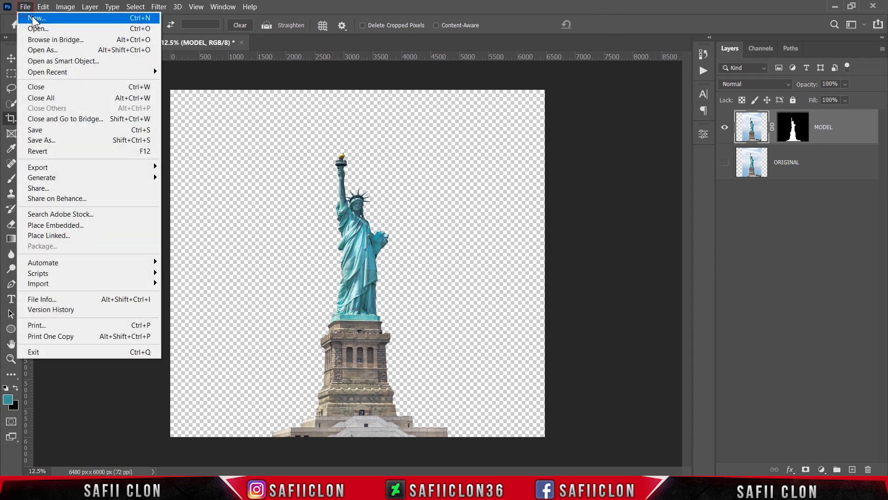
click(37, 29)
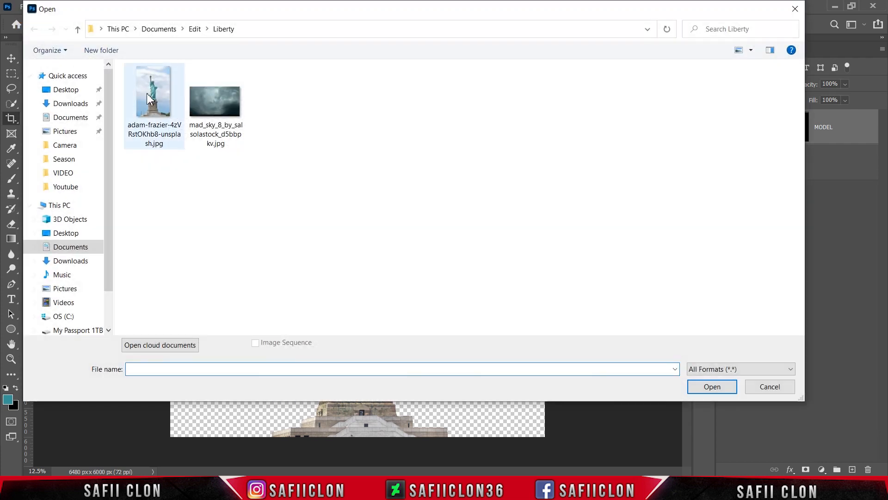
click(215, 101)
click(712, 386)
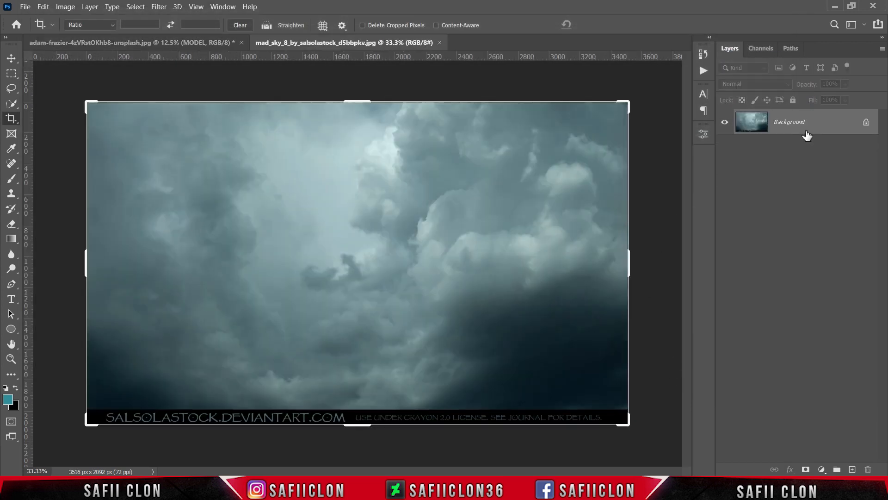
drag(807, 135, 374, 248)
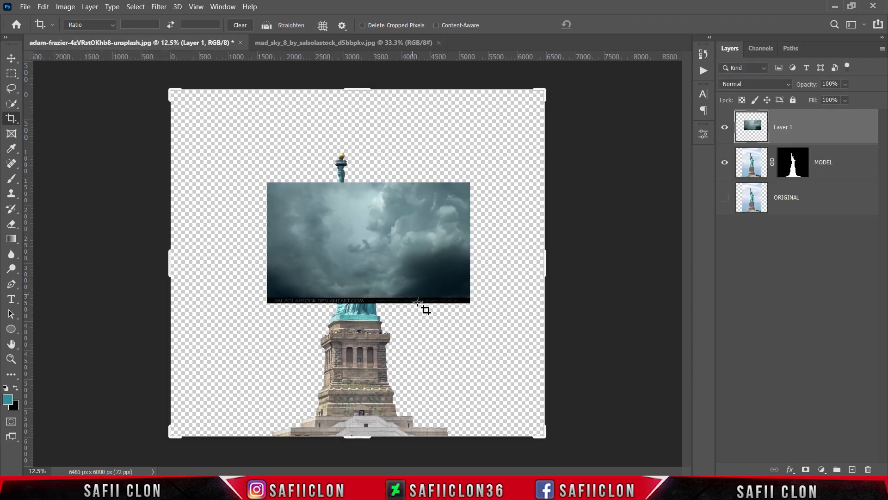
- Place the sky layer beneath the MODEL layer and scale it to about 313%, covering the whole canvas
drag(823, 125, 826, 173)
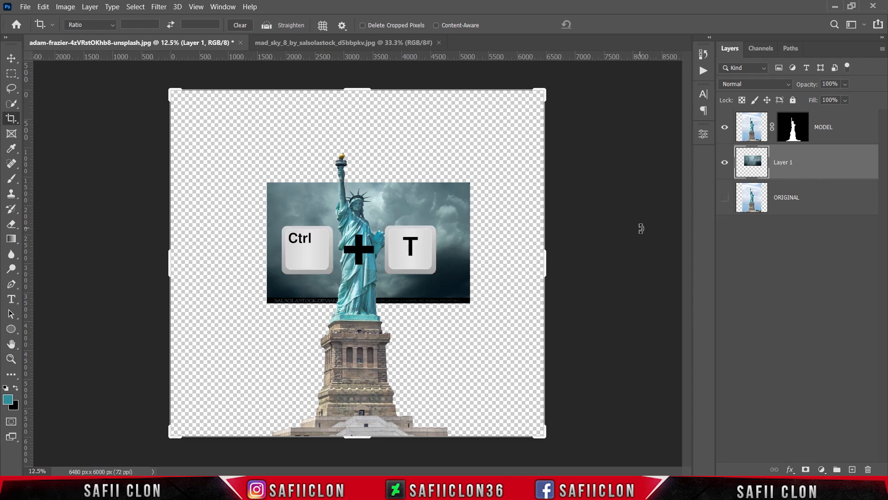
key(ctrl+t)
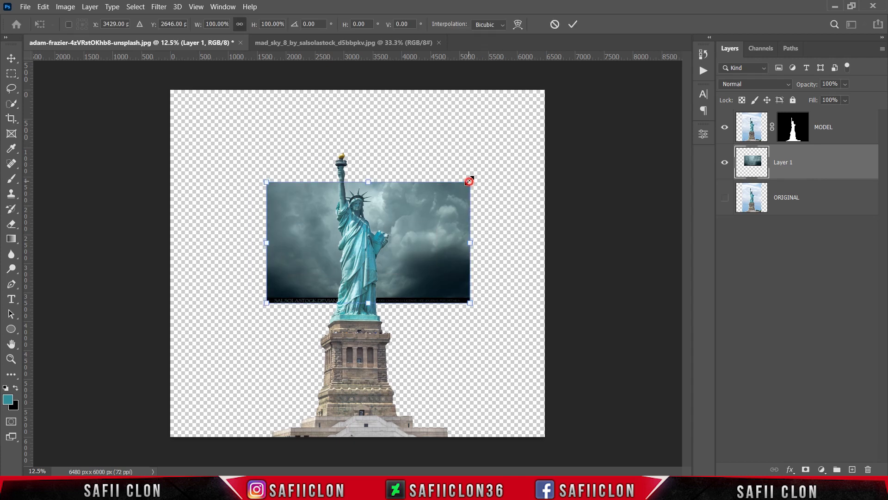
drag(470, 180, 648, 75)
drag(458, 195, 456, 222)
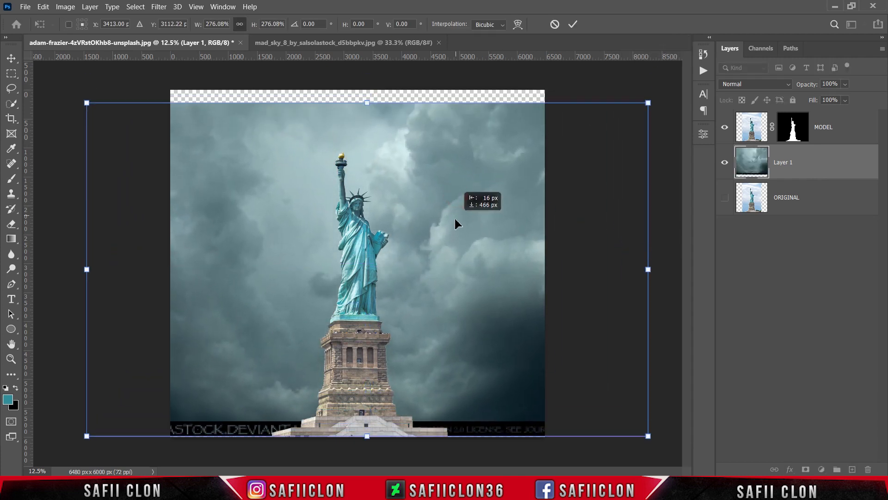
drag(649, 102, 686, 80)
drag(506, 204, 497, 205)
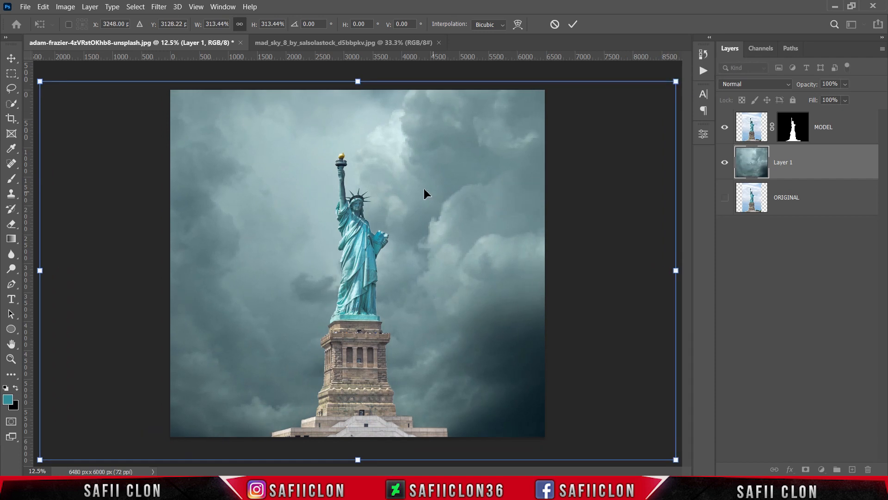
- Flip the sky horizontally, tilt it about 4° counterclockwise and enlarge it to about 334%
right_click(415, 184)
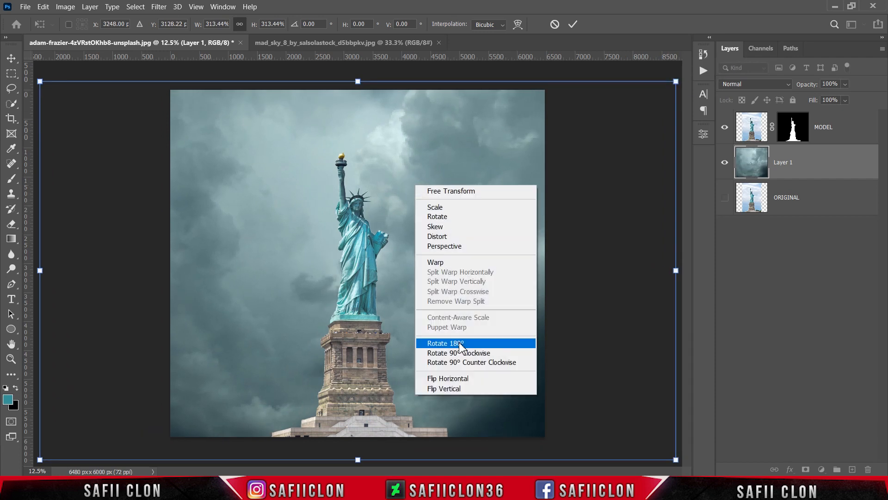
click(463, 379)
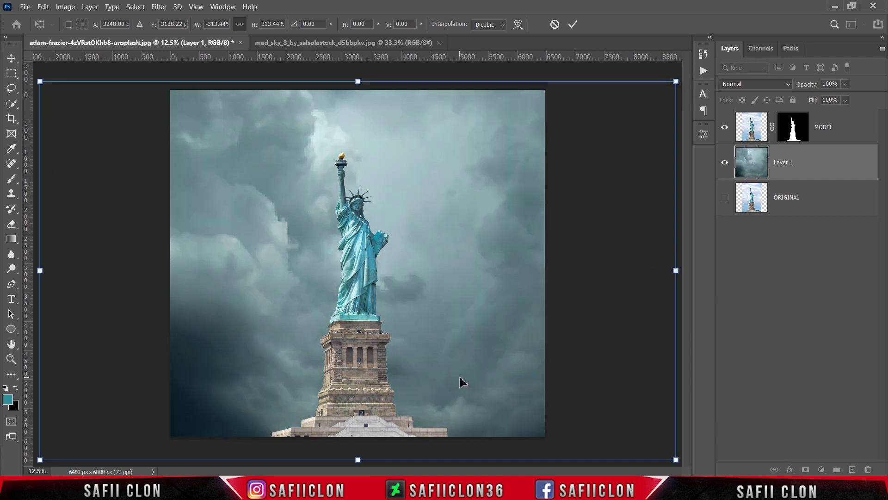
key(ctrl+minus)
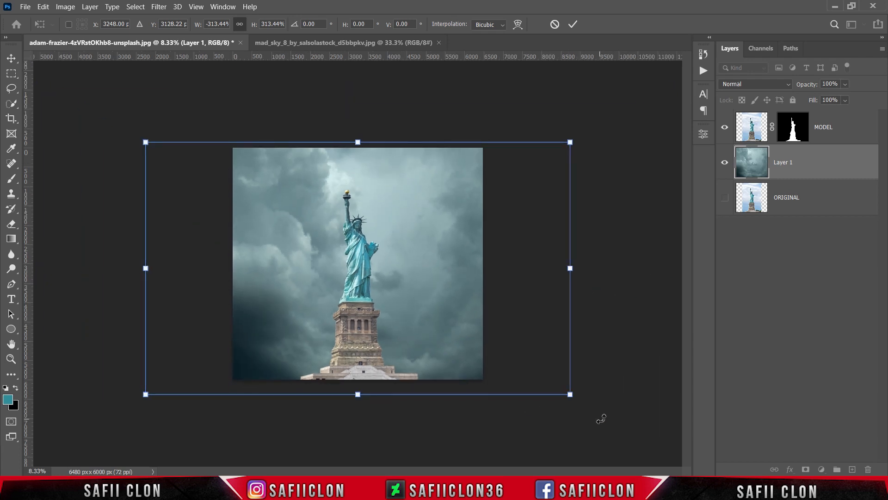
drag(601, 418, 622, 402)
drag(560, 120, 572, 114)
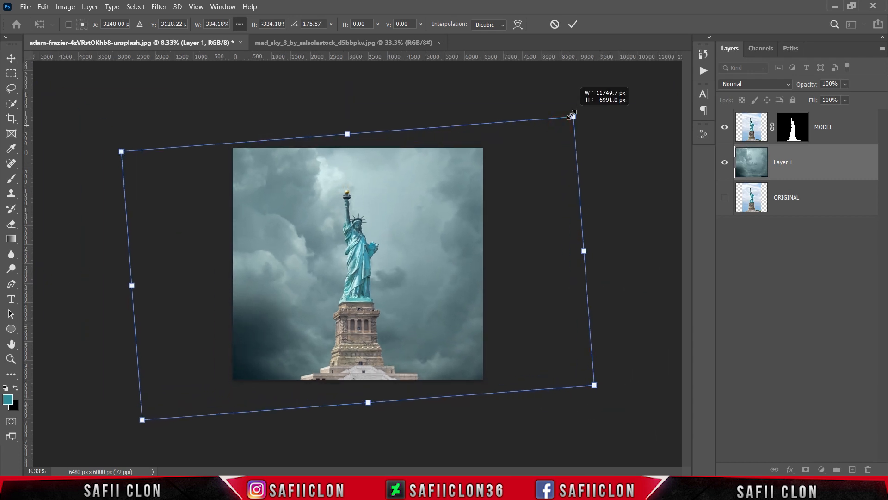
drag(474, 240, 444, 241)
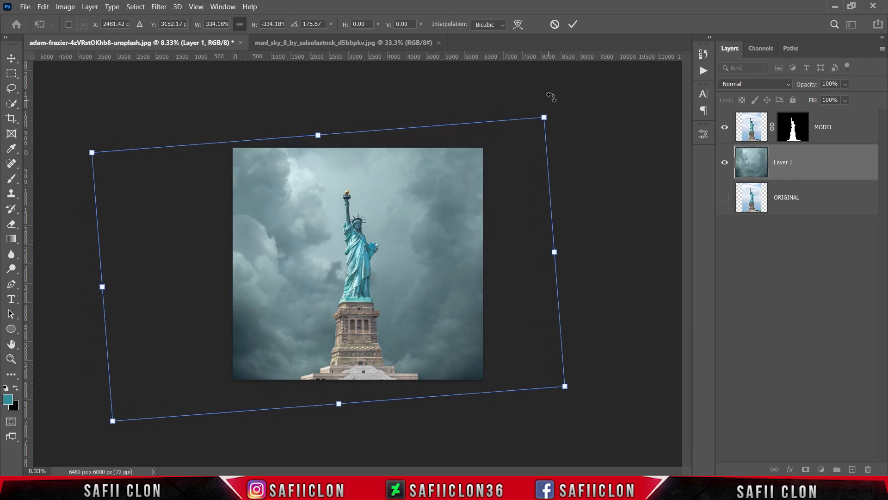
- Enlarge the sky to about 354%, reposition it to fill the canvas behind the statue, and apply the transform
drag(544, 117, 557, 108)
mouse_move(609, 158)
mouse_down()
mouse_move(612, 167)
mouse_move(609, 156)
mouse_up()
drag(376, 240, 371, 254)
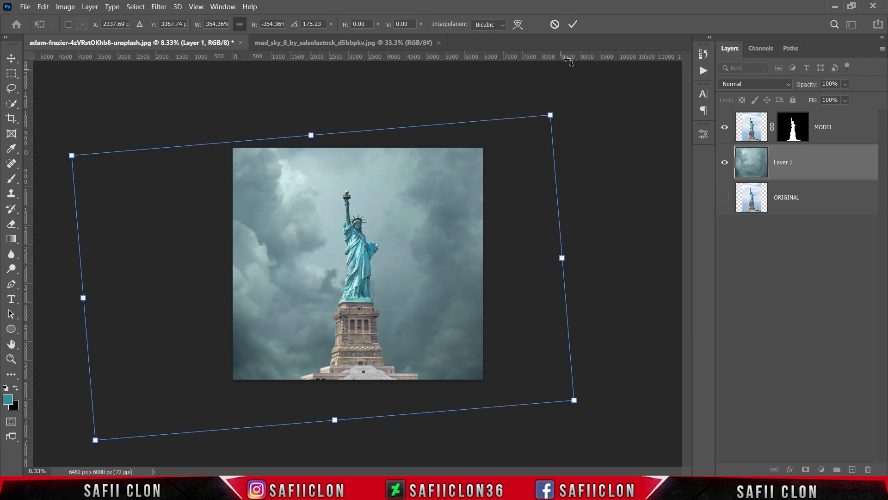
click(572, 27)
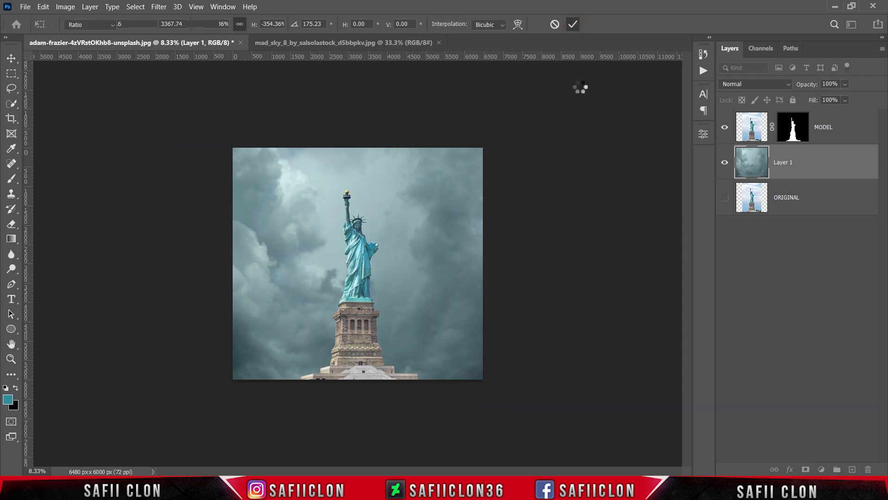
key(c)
key(ctrl+plus)
key(ctrl+plus)
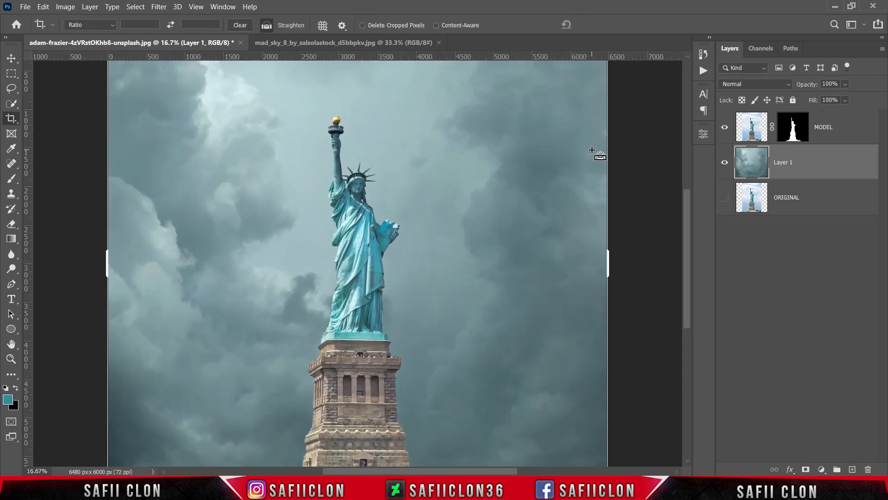
key(ctrl+minus)
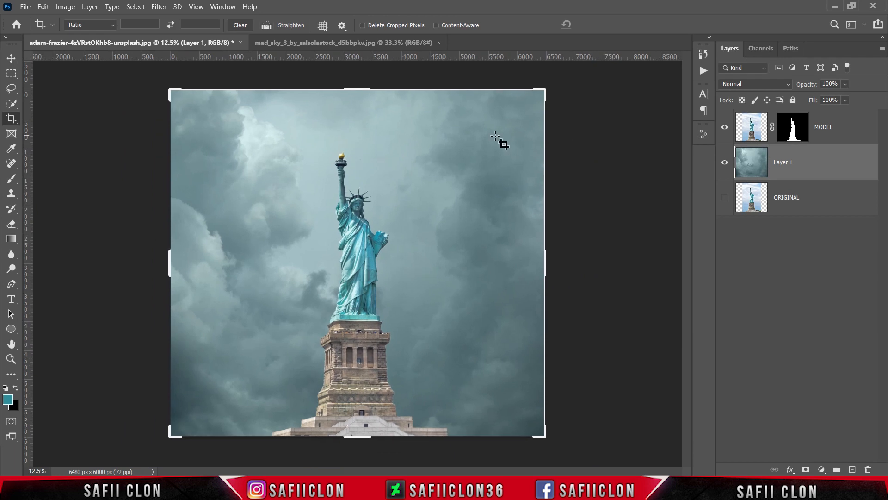
- Put the sky layer, Layer 1, into a new group named BACKGROUND and collapse the group
click(17, 60)
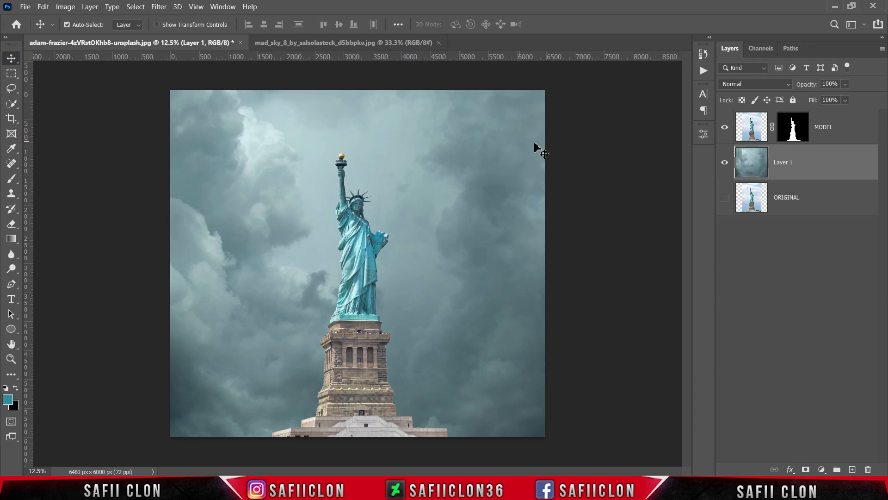
right_click(807, 159)
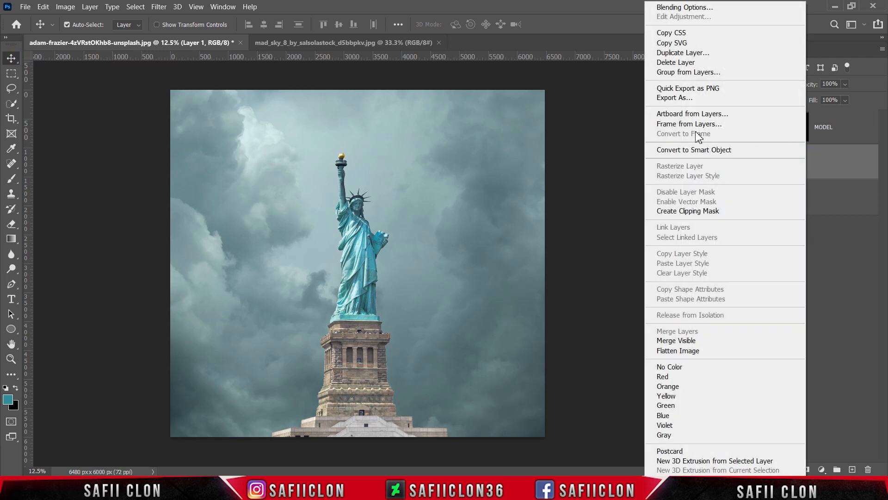
click(660, 73)
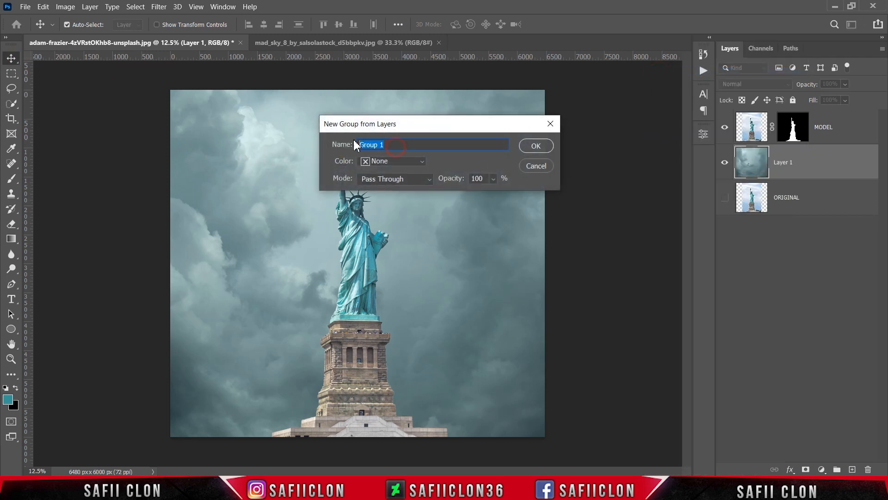
text(BACKGROUND)
click(539, 147)
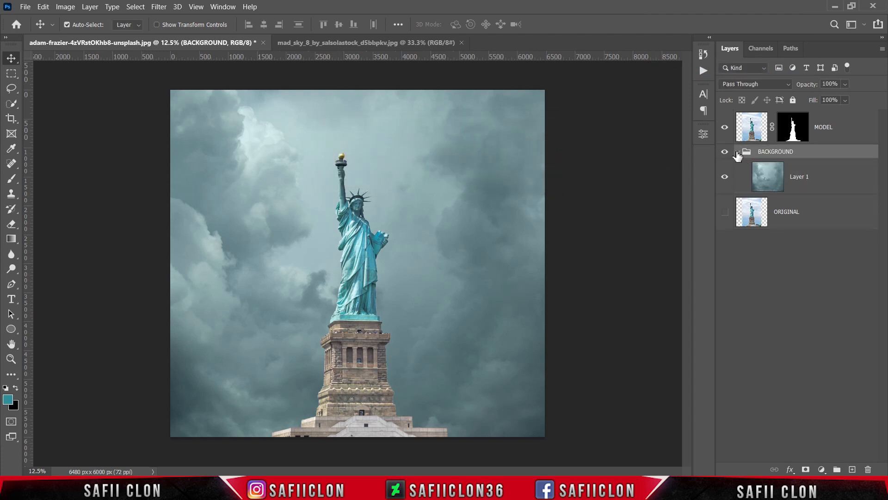
click(739, 153)
- Put the MODEL layer into a new group named STATUE and collapse the group
click(855, 124)
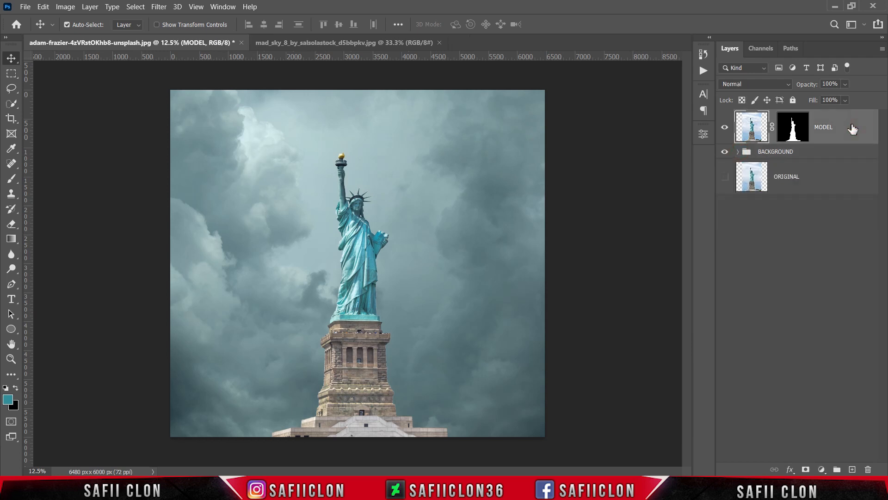
right_click(853, 127)
click(733, 72)
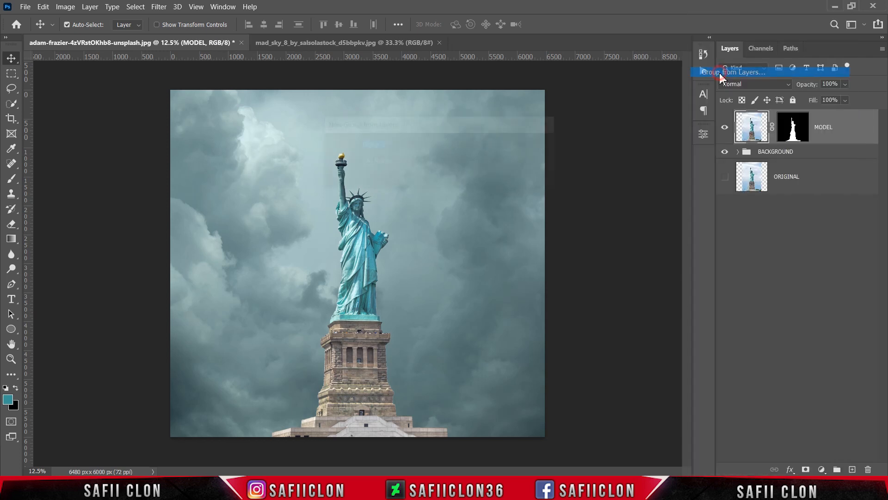
drag(415, 145, 373, 144)
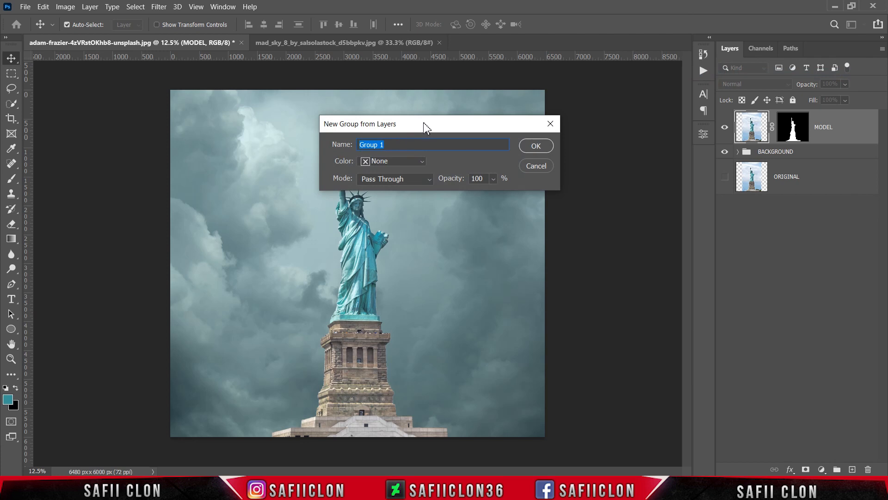
text(STATUE)
click(536, 146)
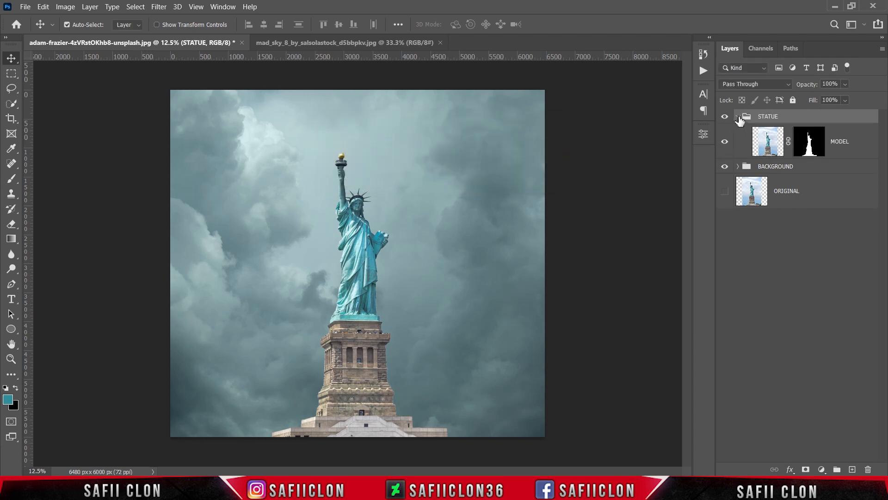
click(738, 117)
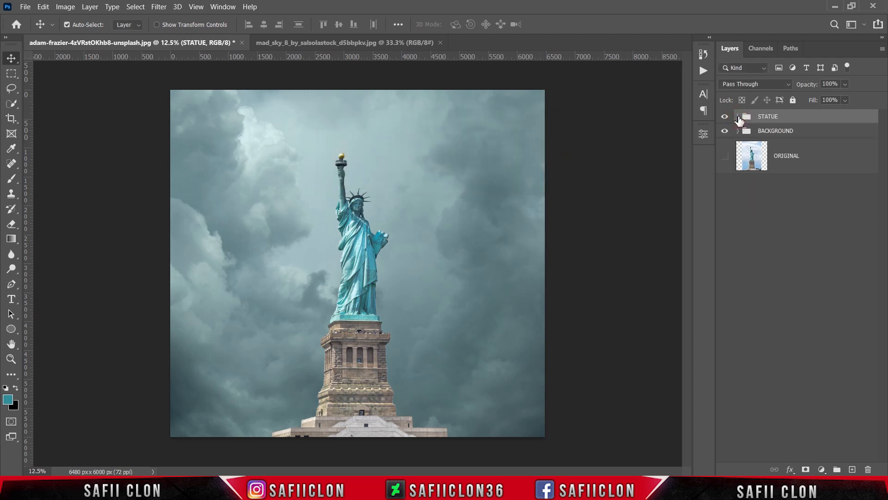
- Convert the MODEL layer inside the STATUE group to a smart object and add a white layer mask to it
click(738, 116)
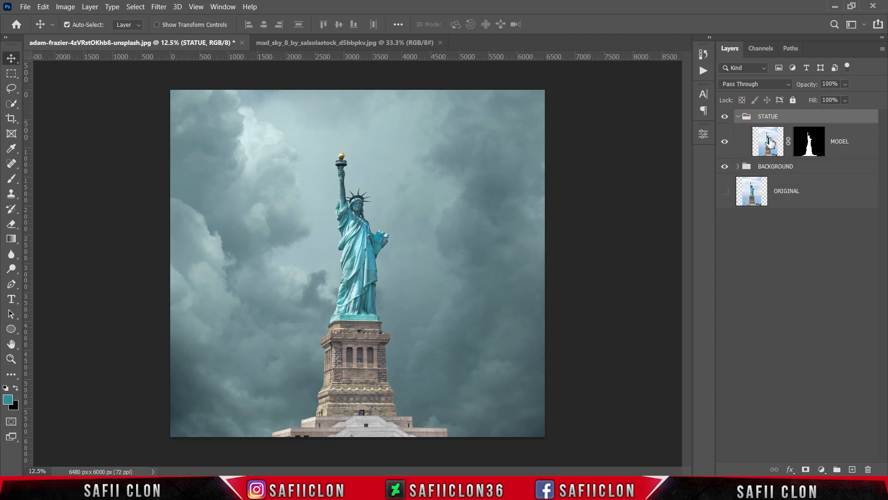
click(862, 144)
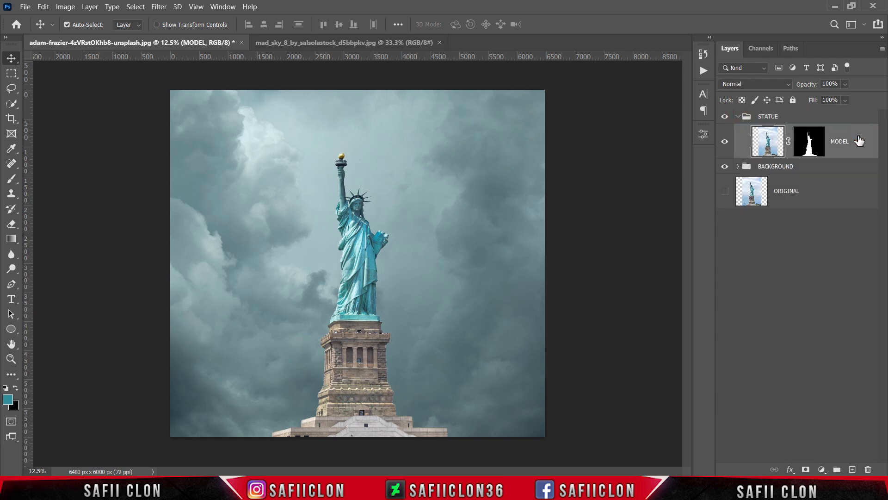
right_click(858, 140)
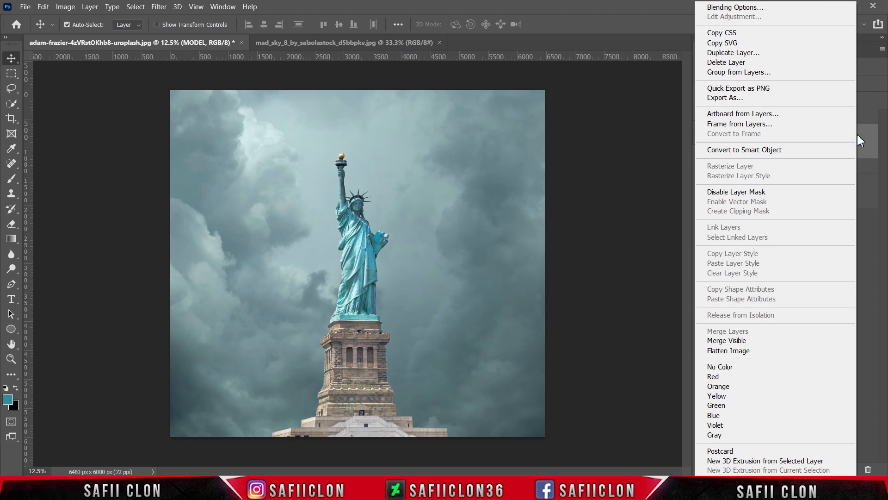
click(740, 150)
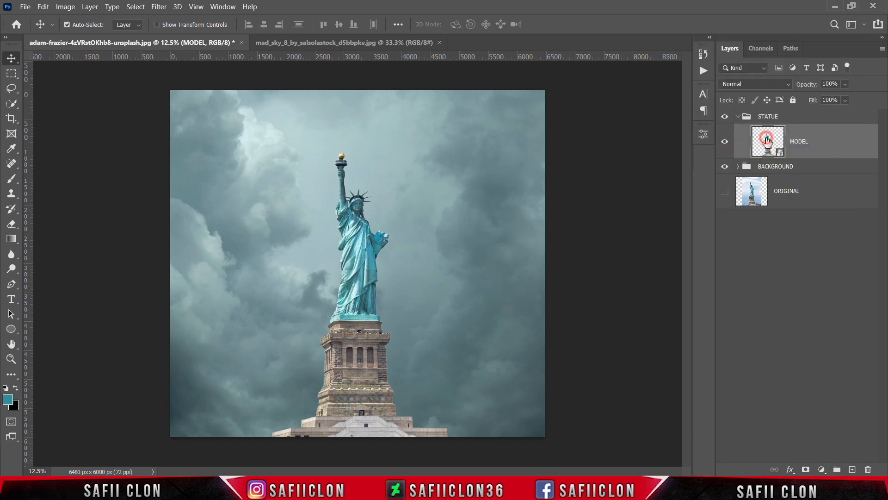
click(807, 470)
click(810, 144)
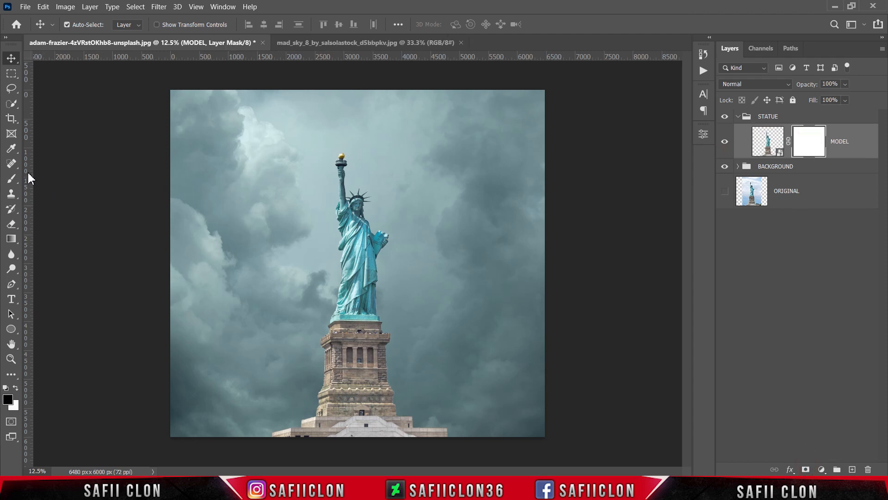
- Set up the Gradient tool with the foreground-to-transparent preset from the Basics set
click(13, 239)
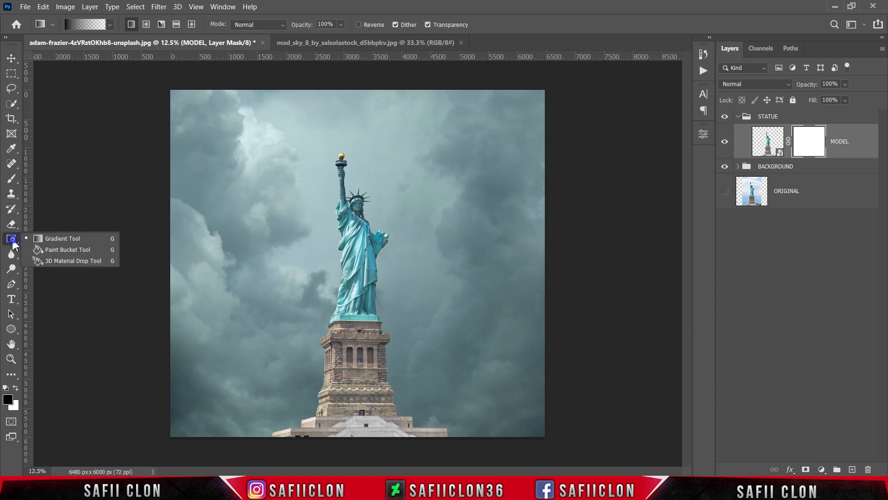
click(58, 239)
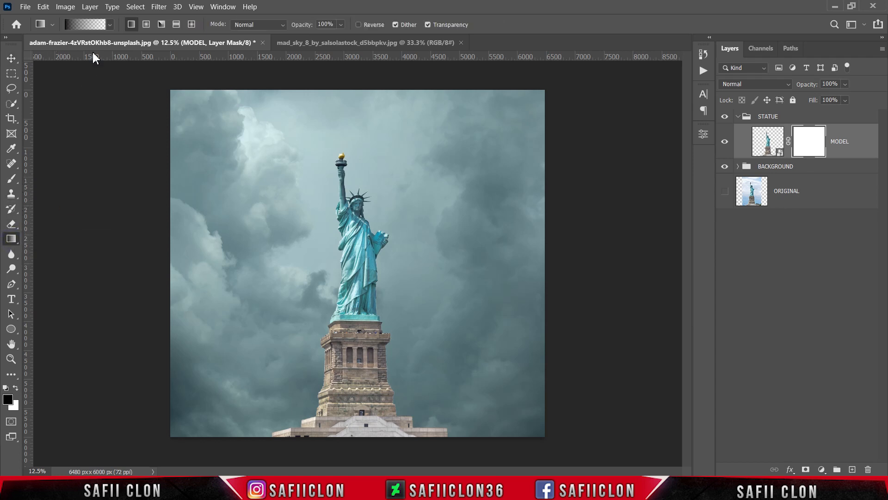
click(112, 24)
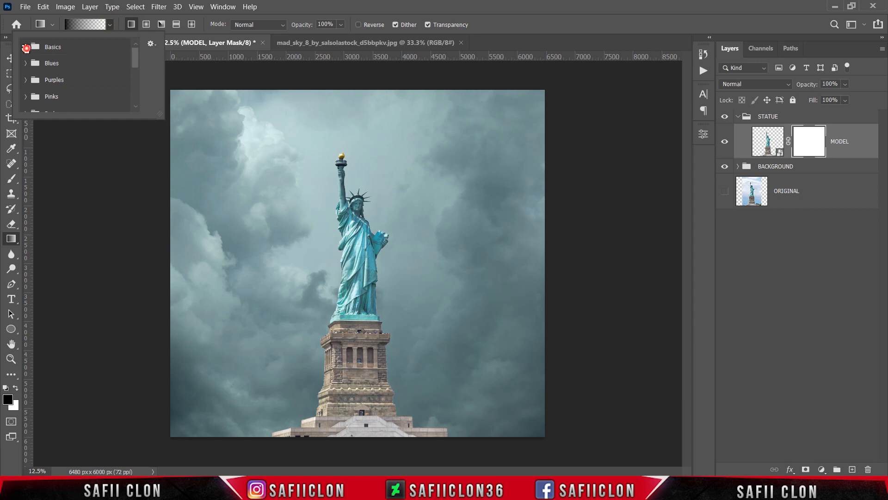
click(26, 47)
click(58, 68)
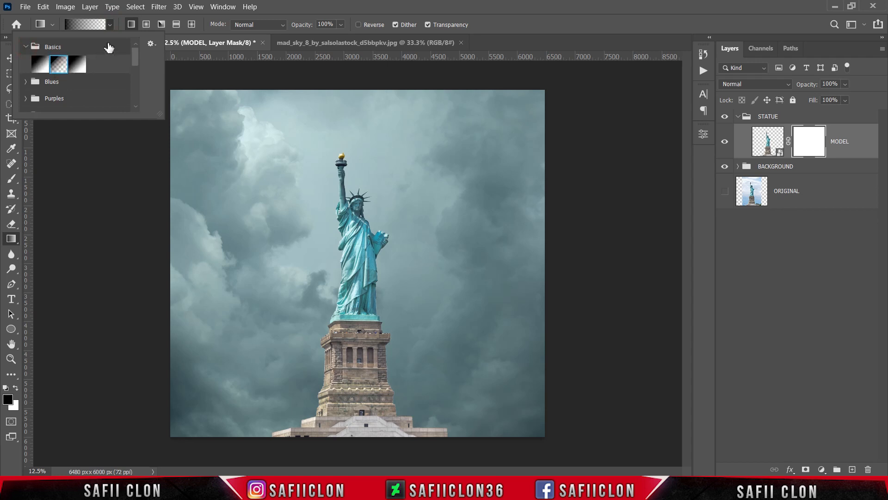
click(110, 25)
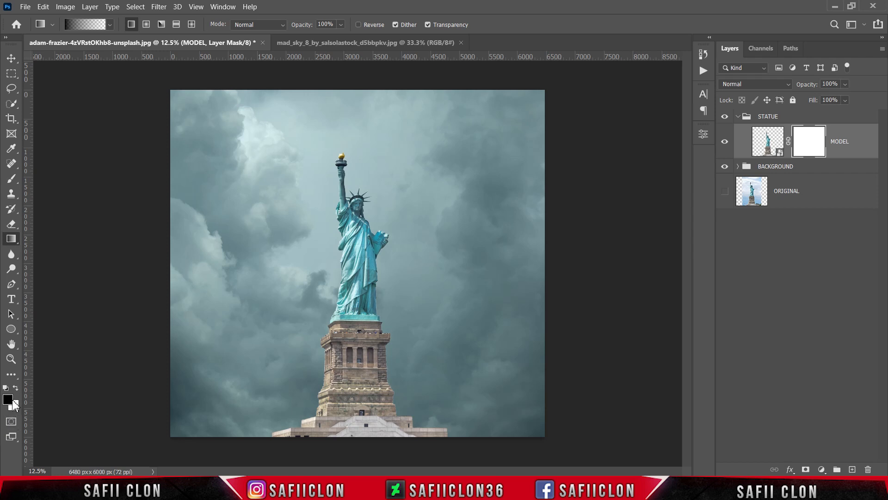
- Fade the lower part of the pedestal into the clouds with repeated upward black gradients on the MODEL layer's mask
key(ctrl+minus)
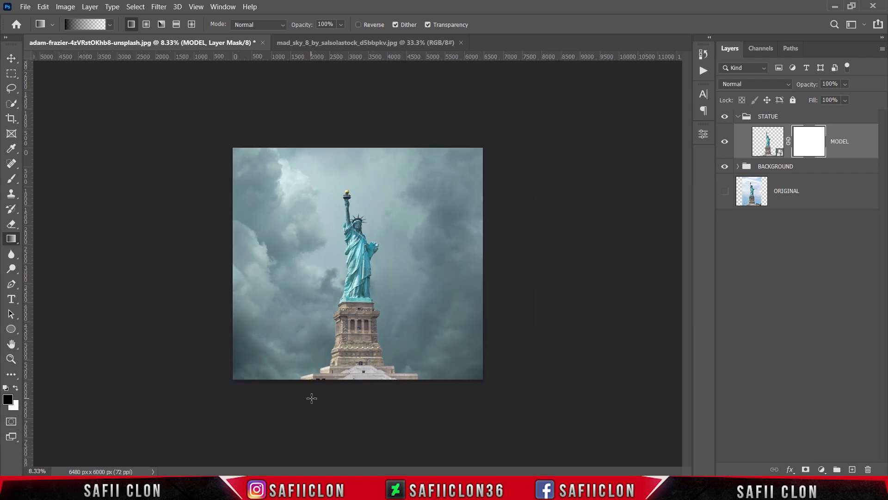
drag(357, 451, 360, 320)
drag(355, 422, 358, 316)
drag(361, 431, 358, 320)
drag(357, 452, 358, 288)
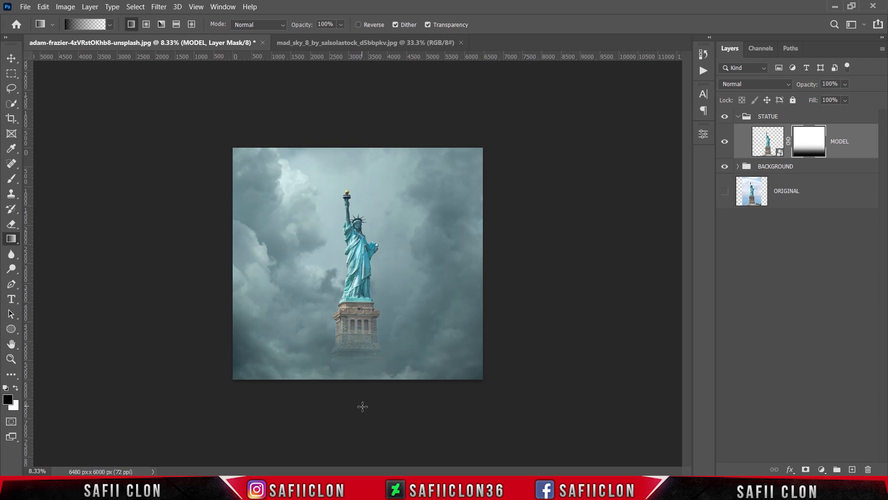
key(ctrl+plus)
drag(354, 458, 354, 373)
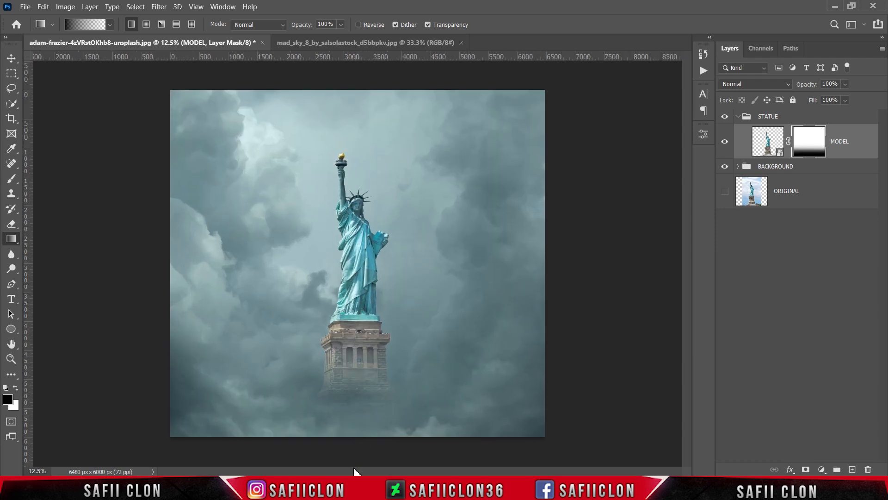
- Draw one more upward black gradient on the MODEL layer's mask to fade the pedestal's base further
drag(359, 452, 359, 384)
- Open the Camera Raw Filter on the MODEL smart object and set Exposure -0.30, Contrast +30, Highlights -41 and Shadows +66
click(855, 142)
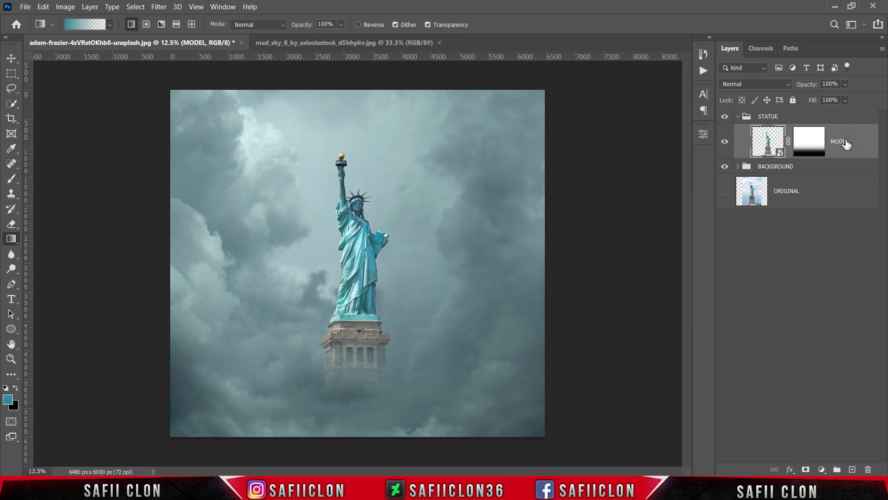
click(154, 5)
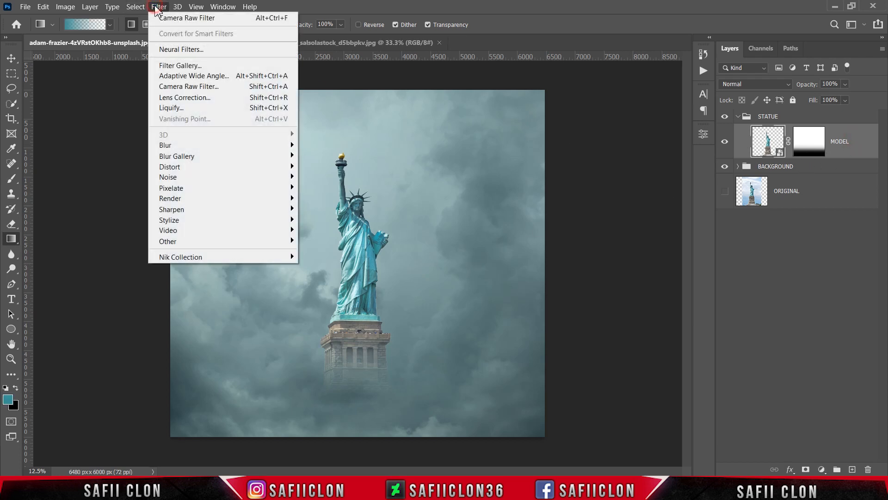
click(179, 87)
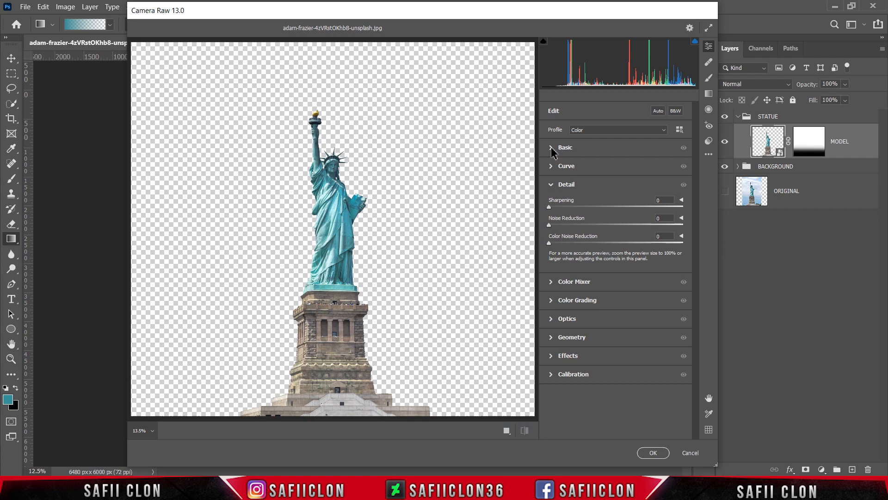
click(553, 149)
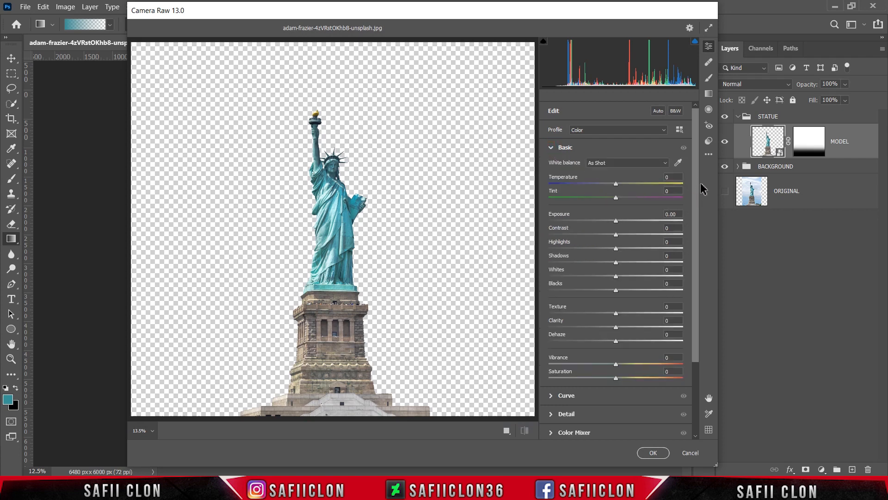
scroll(616, 194, down, 2)
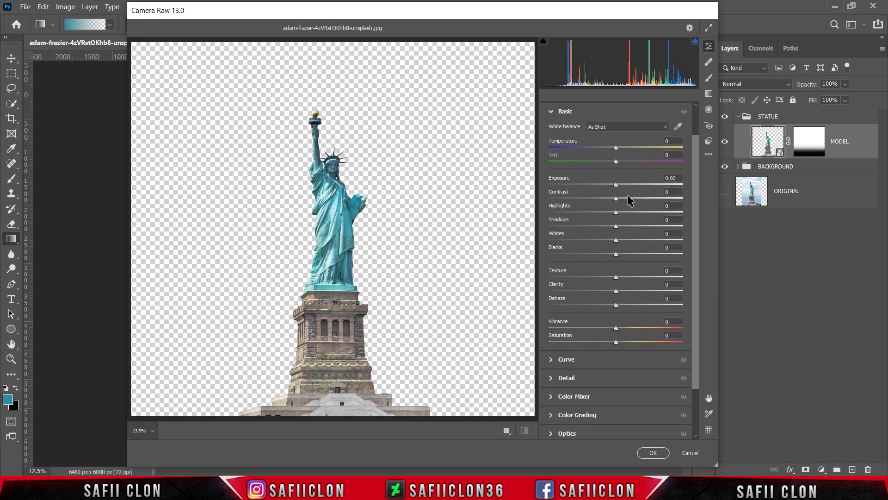
drag(615, 188, 661, 221)
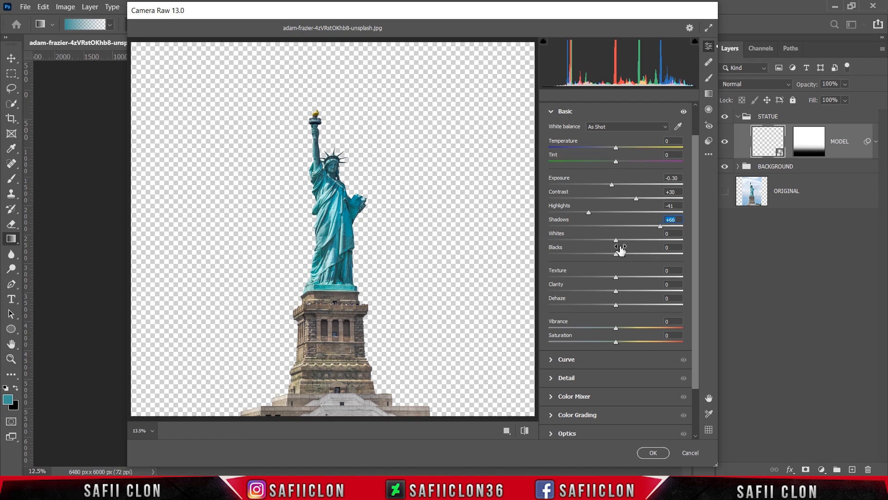
- Set Whites to +16, Blacks to +48 and Clarity to +61, compare before and after, and apply the Camera Raw Filter
drag(616, 240, 648, 255)
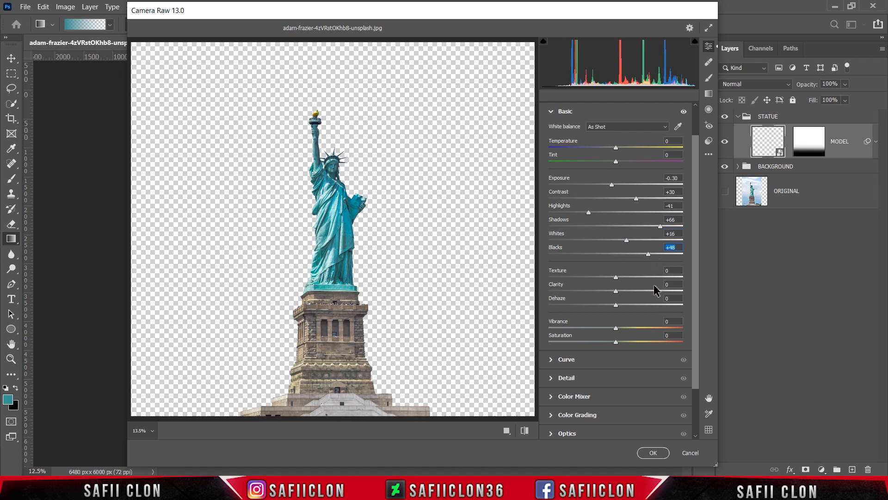
drag(617, 291, 661, 292)
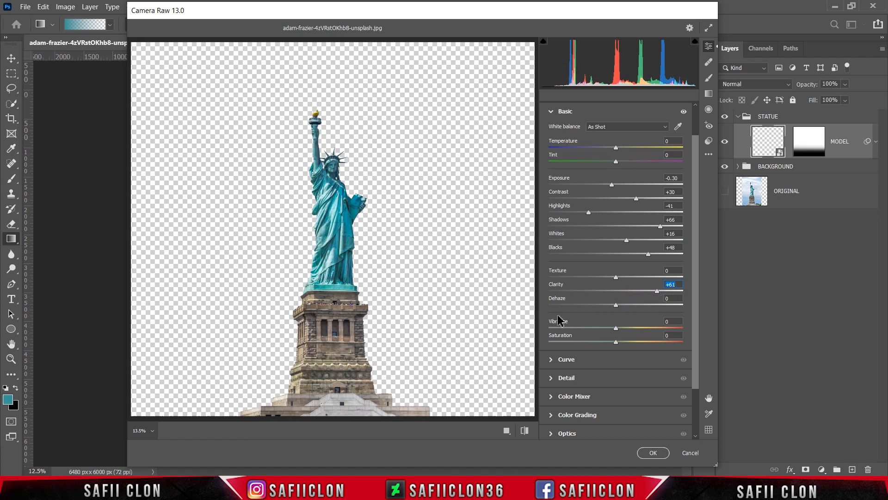
click(507, 431)
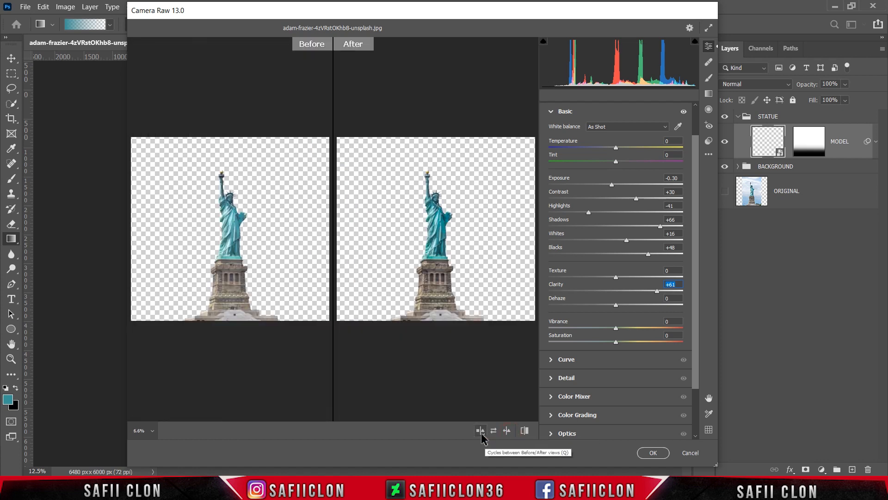
click(481, 434)
click(482, 434)
click(482, 434)
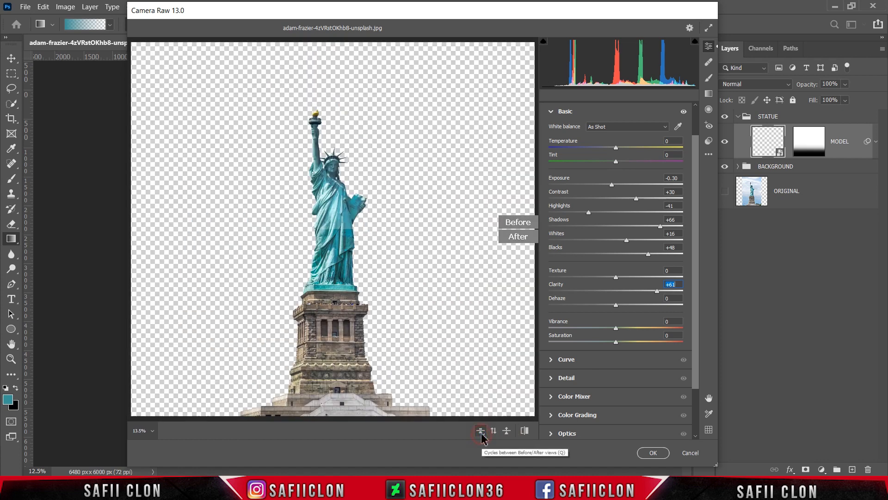
click(481, 434)
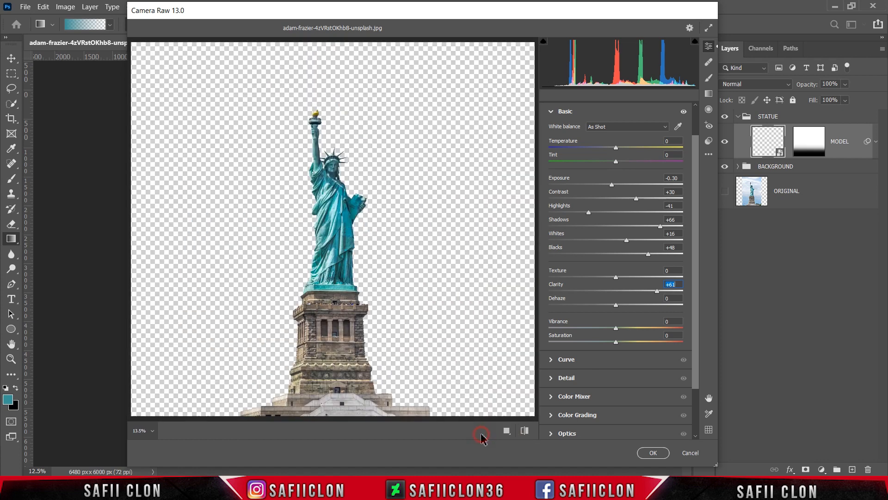
click(652, 453)
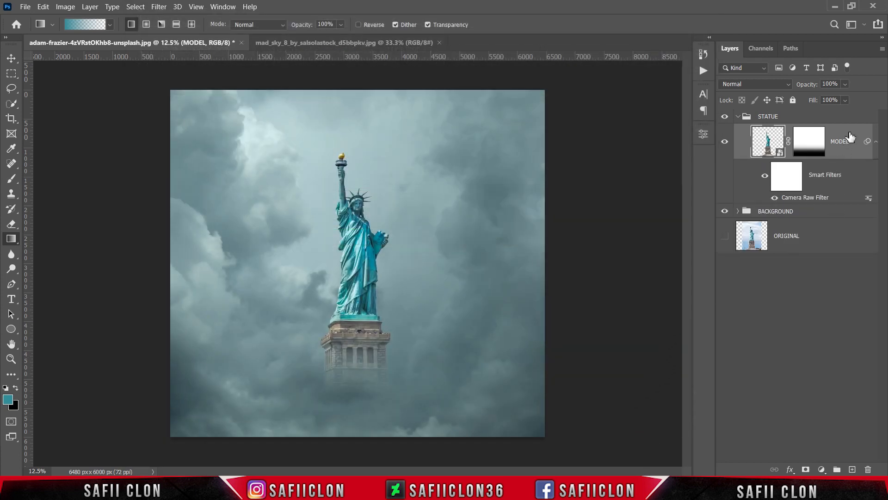
- Add a Levels adjustment layer above the MODEL layer and clip it to the statue
click(822, 469)
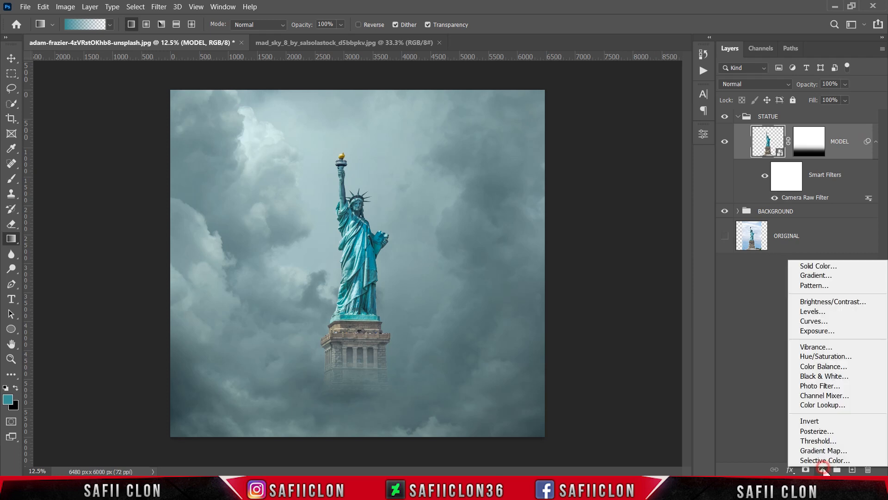
click(817, 312)
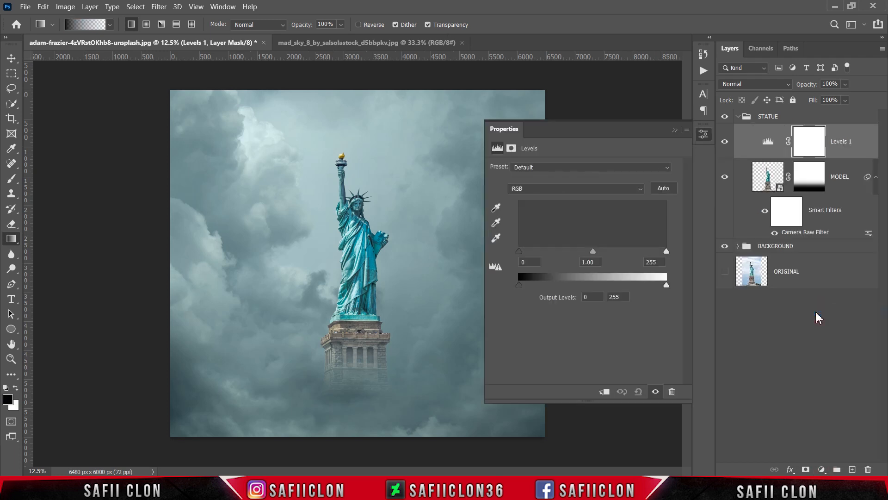
key(ctrl+plus)
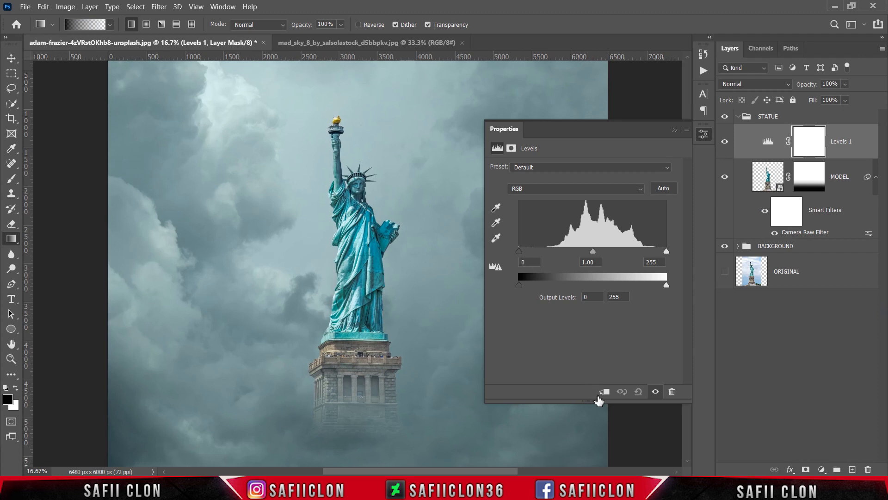
click(605, 393)
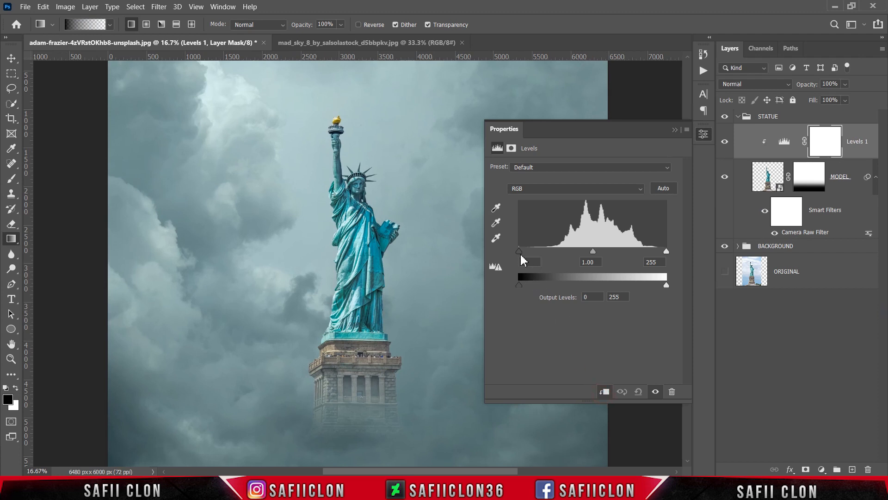
- Set the Levels inputs to 4, 0.90 and 243 with output white 250, and compare the statue with and without the adjustment
drag(519, 252, 521, 251)
drag(595, 254, 601, 256)
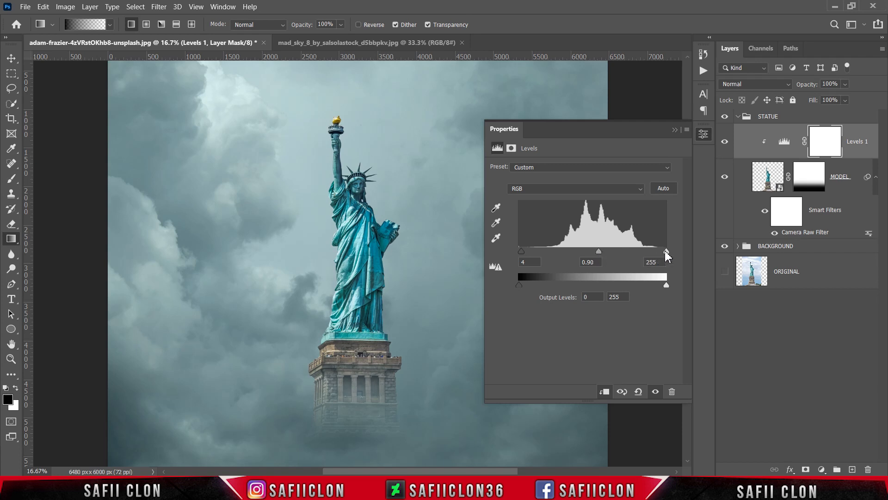
drag(665, 252, 661, 250)
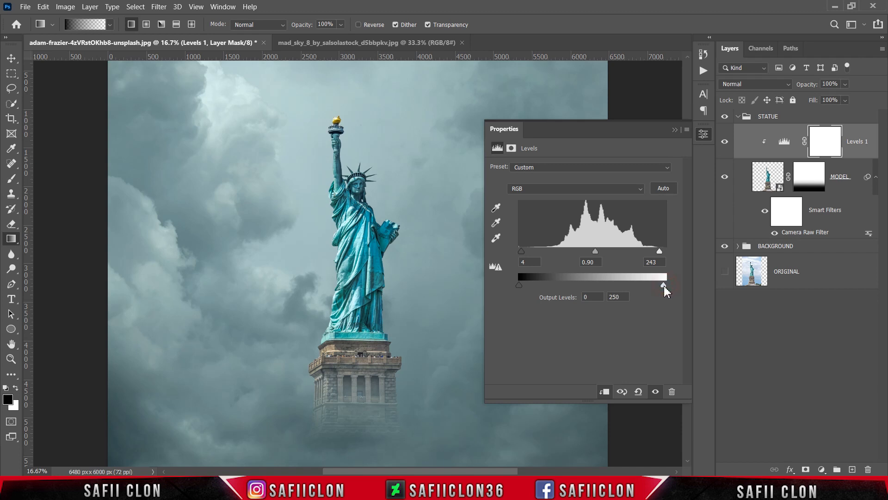
click(675, 132)
click(725, 142)
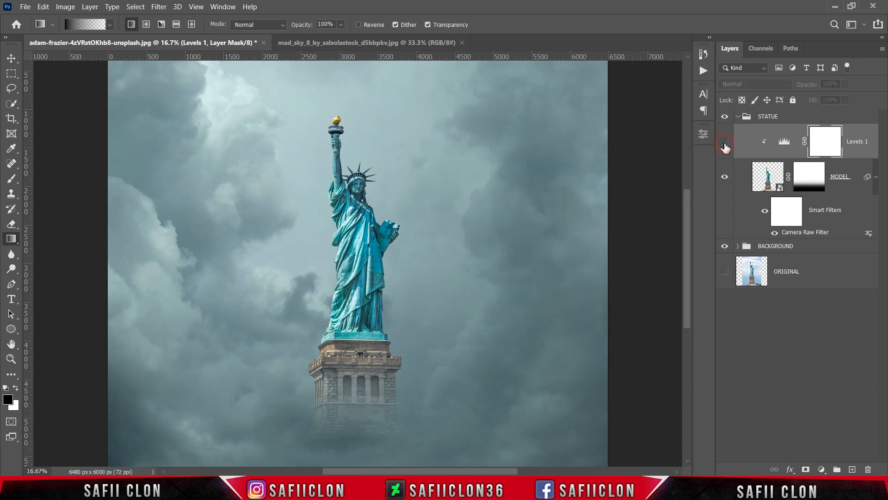
click(725, 144)
click(725, 143)
click(725, 143)
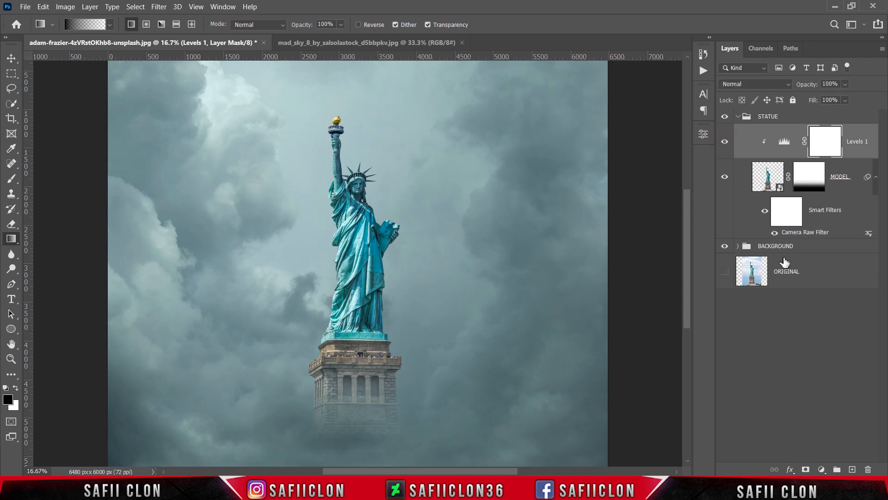
- Add a Vibrance adjustment clipped to the statue with Vibrance +8 and Saturation -45, and compare its effect on and off
click(823, 469)
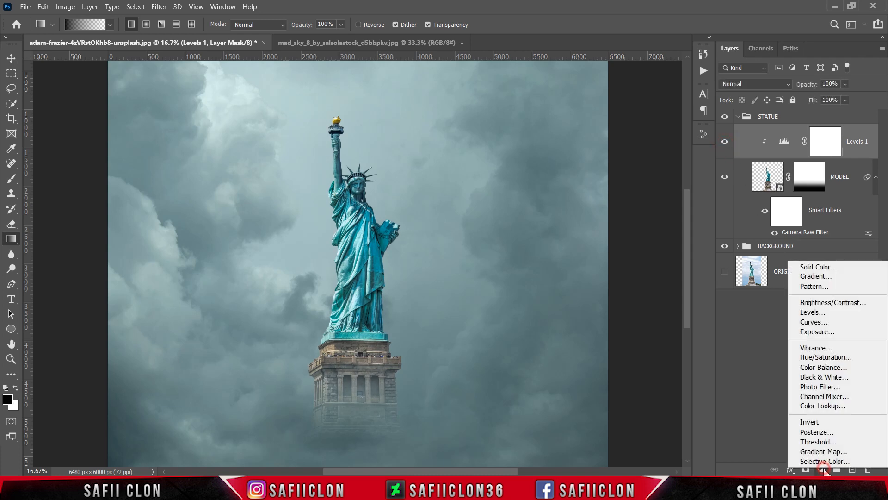
click(813, 348)
click(605, 391)
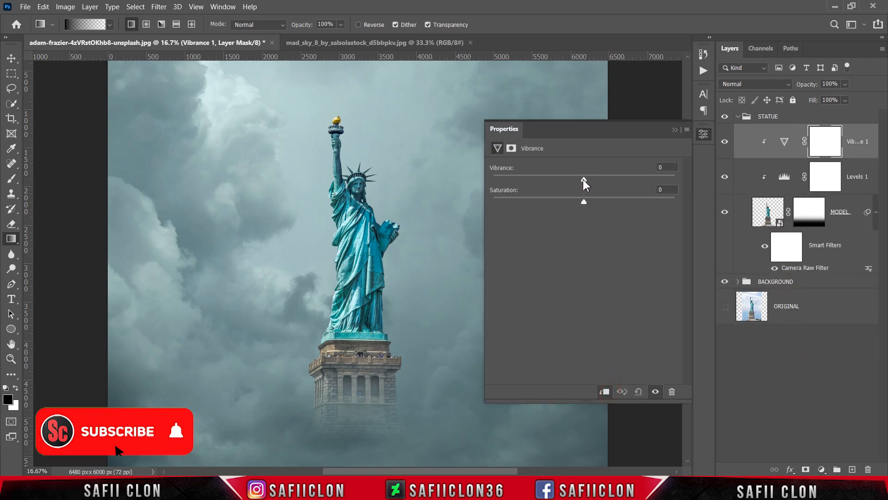
drag(583, 179, 582, 203)
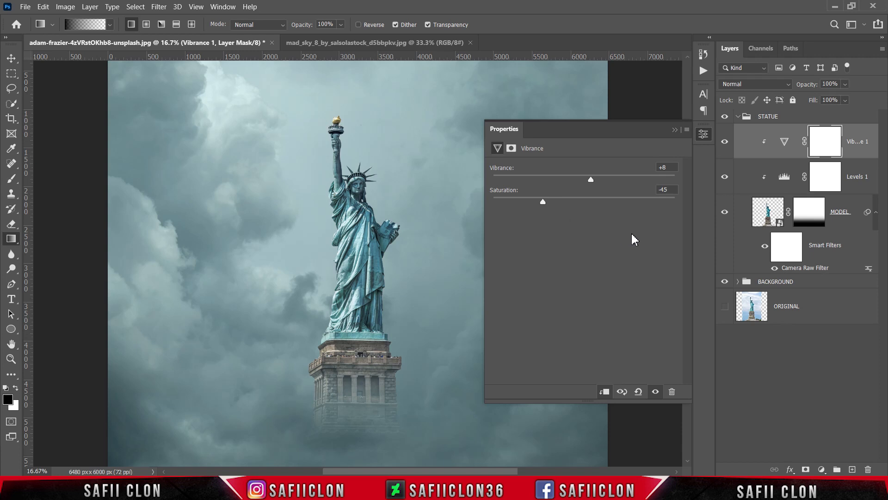
click(680, 131)
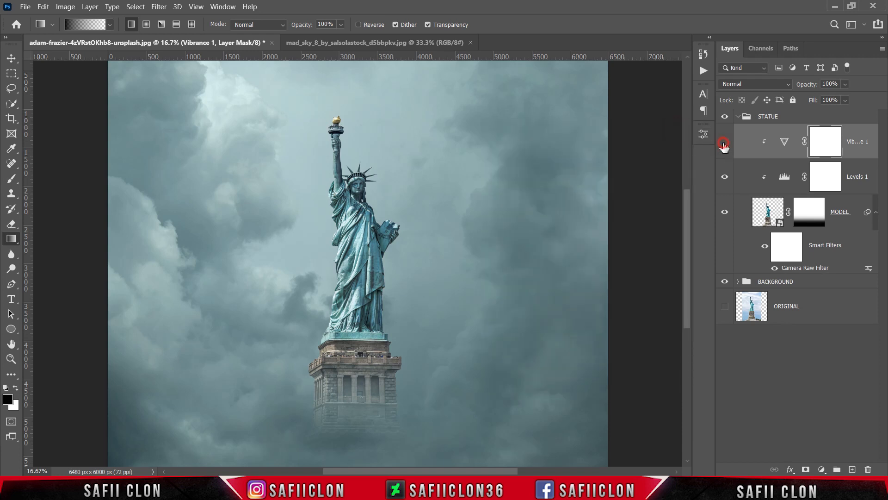
click(724, 142)
click(725, 142)
click(725, 142)
click(724, 142)
- Add a Brightness/Contrast adjustment clipped to the statue with Brightness -4 and increased Contrast, and compare its effect on and off
click(822, 468)
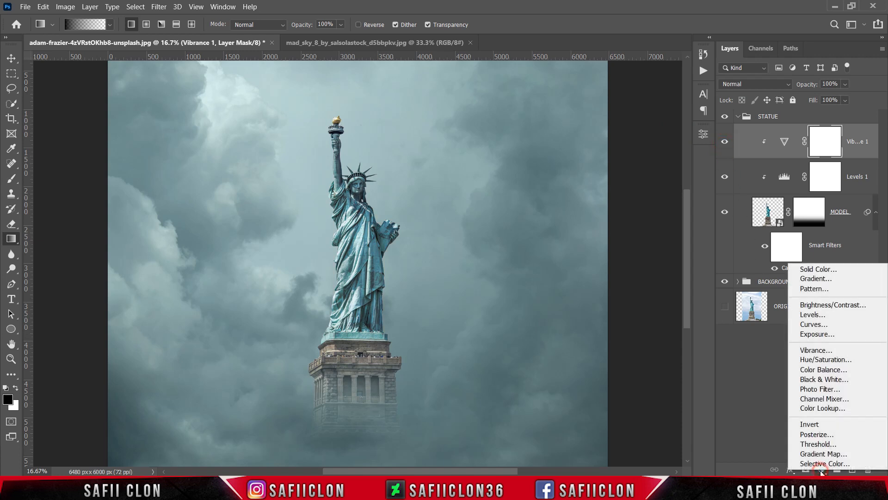
click(826, 306)
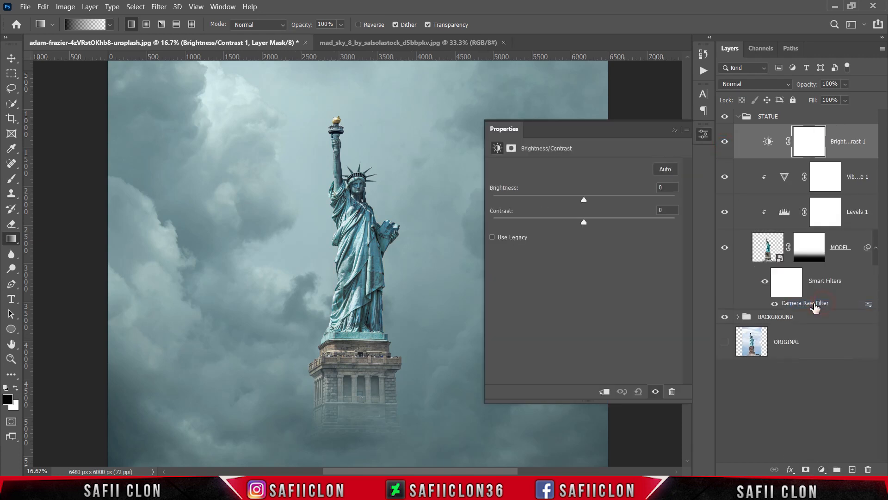
click(605, 392)
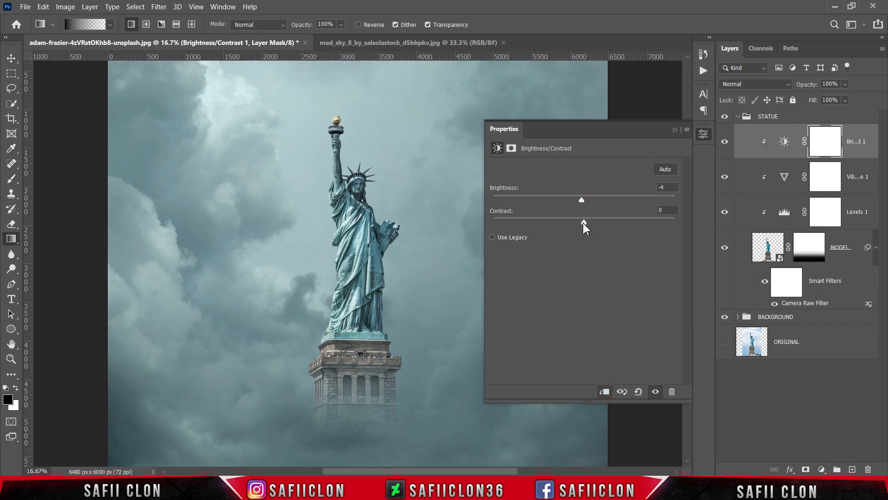
drag(584, 223, 606, 223)
click(675, 130)
click(725, 143)
click(725, 143)
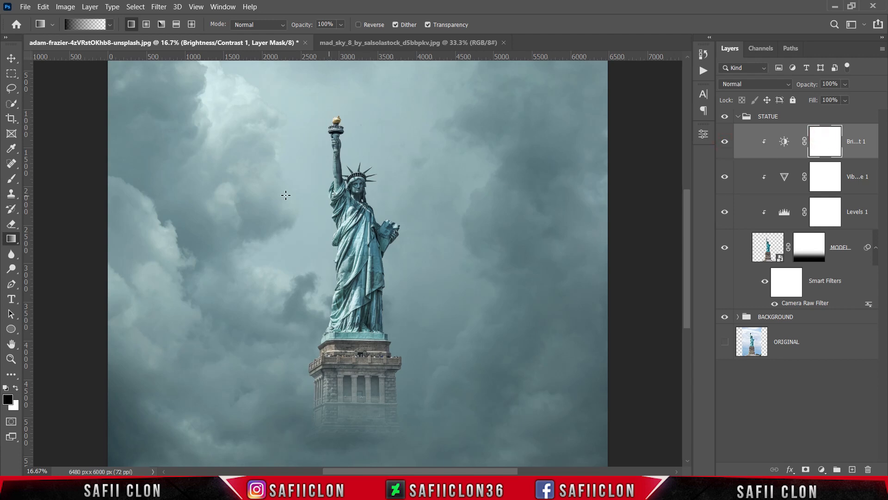
- Set up the Brush tool with the Soft Round preset at 354 px and 16% opacity
right_click(12, 179)
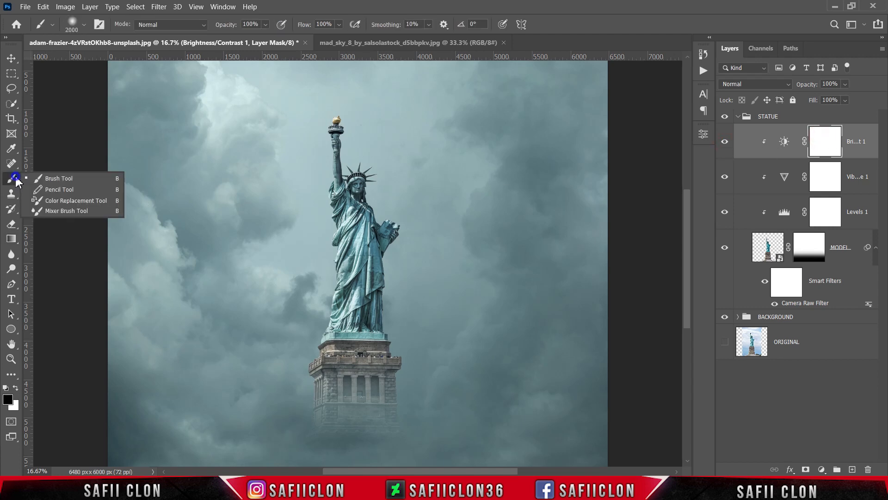
click(46, 178)
click(84, 24)
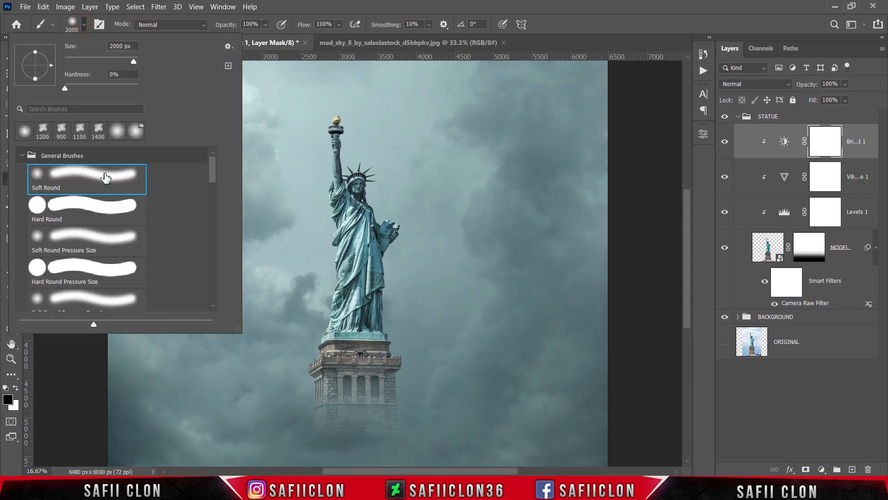
click(106, 177)
drag(137, 63, 127, 61)
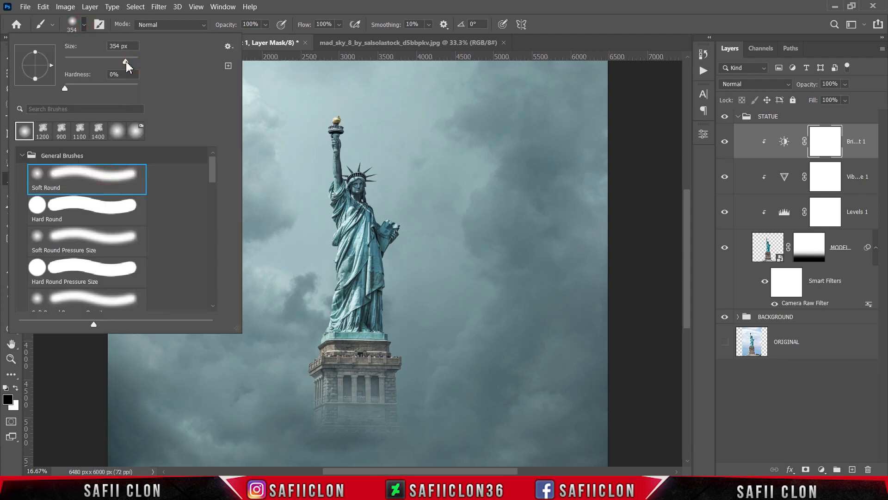
click(201, 41)
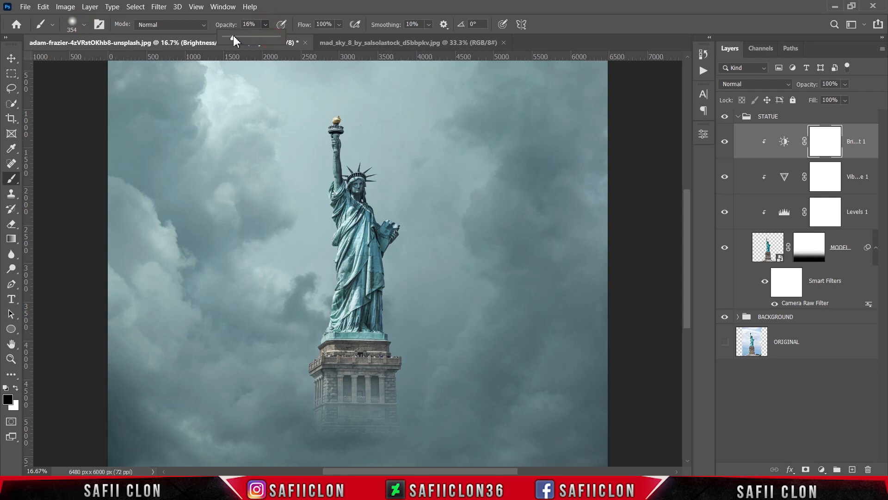
click(267, 25)
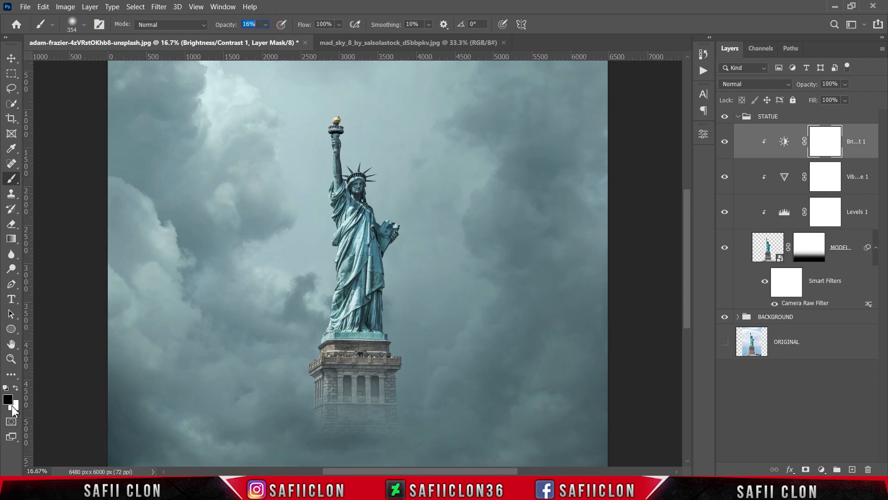
key(Return)
- Mask the Brightness/Contrast adjustment with black along the right side of the statue and pedestal, using a soft brush of up to 600 px
key(bracketright)
key(bracketright)
key(bracketright)
key(bracketright)
click(376, 180)
click(390, 230)
click(385, 263)
click(387, 343)
click(388, 385)
click(390, 420)
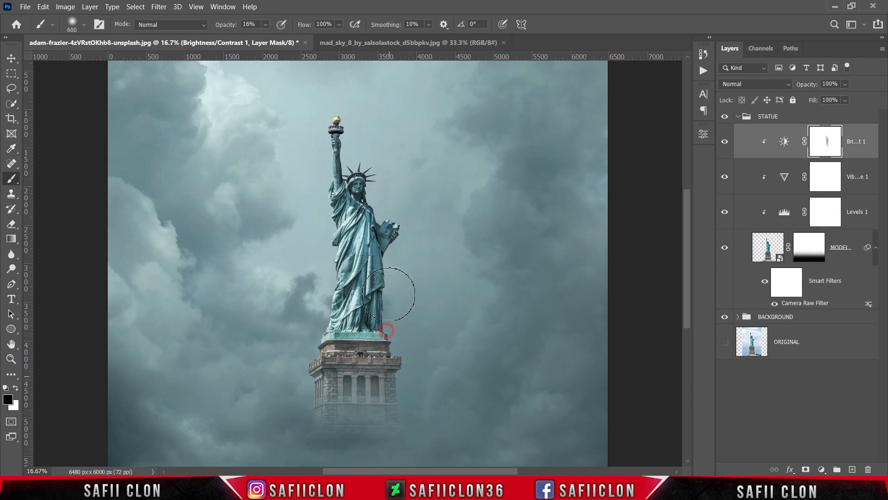
click(373, 200)
key(bracketleft)
key(bracketleft)
key(bracketleft)
mouse_move(346, 156)
mouse_down()
mouse_move(338, 131)
mouse_move(345, 115)
mouse_move(340, 166)
mouse_move(371, 228)
mouse_move(393, 233)
mouse_move(385, 323)
mouse_move(364, 296)
mouse_move(375, 246)
mouse_move(368, 314)
mouse_move(388, 354)
mouse_up()
key(bracketright)
key(bracketright)
key(bracketright)
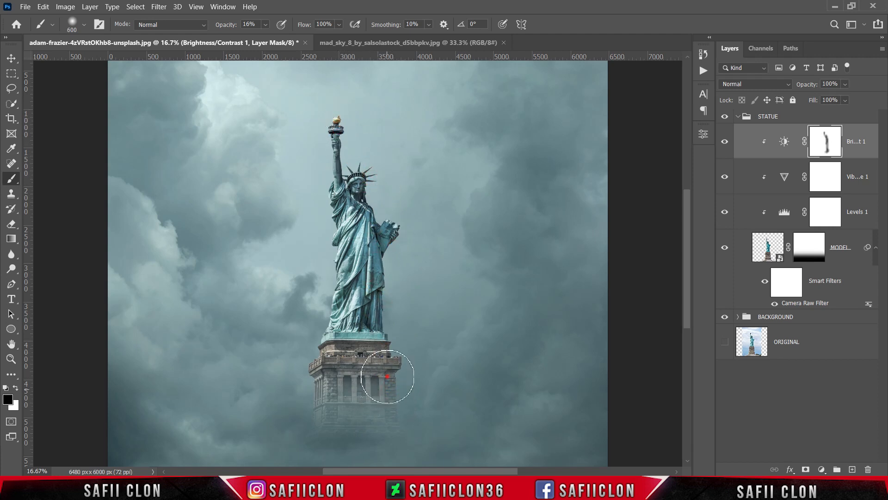
mouse_move(396, 396)
mouse_down()
mouse_move(362, 439)
mouse_move(402, 397)
mouse_move(391, 226)
mouse_move(350, 137)
mouse_move(393, 237)
mouse_move(391, 382)
mouse_move(374, 442)
mouse_move(381, 411)
mouse_move(404, 423)
mouse_move(340, 426)
mouse_move(395, 420)
mouse_move(324, 442)
mouse_move(301, 433)
mouse_move(317, 456)
mouse_move(417, 418)
mouse_up()
- Compare the statue with and without the masked Brightness/Contrast adjustment
click(722, 145)
click(722, 146)
click(723, 145)
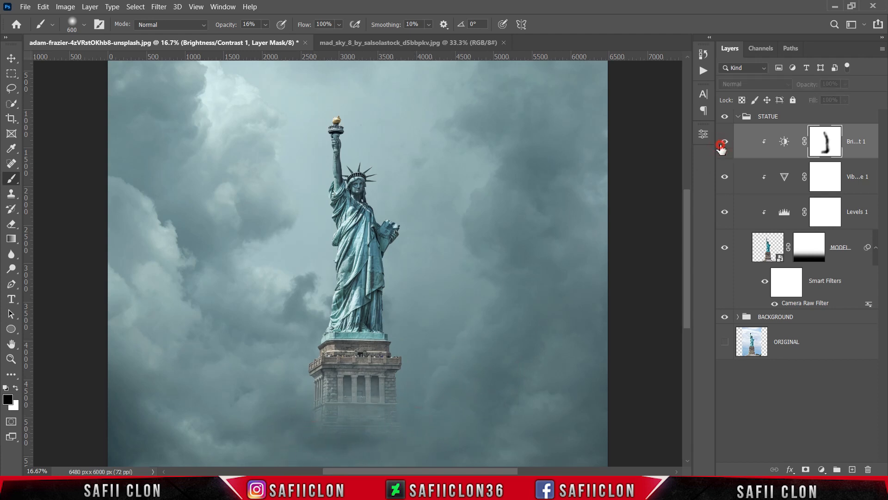
click(722, 145)
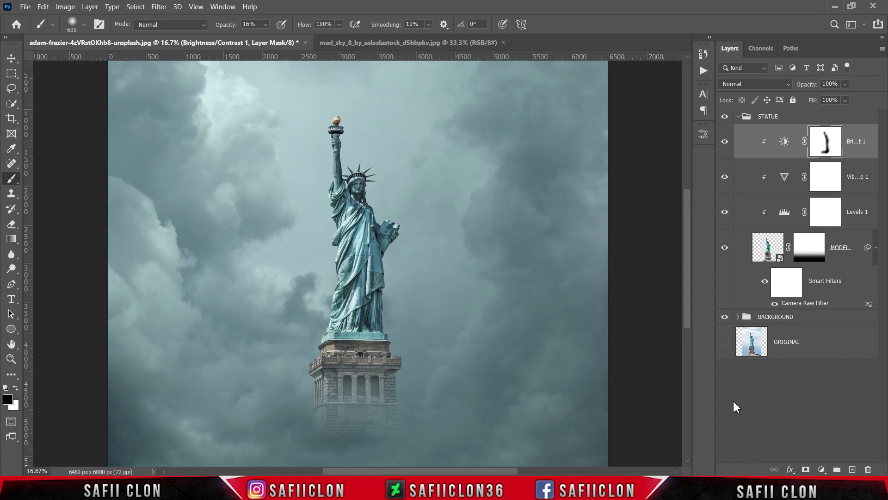
- Add a new layer above the Brightness/Contrast adjustment and fill it with 50% Gray in Normal mode at 100% opacity
click(851, 470)
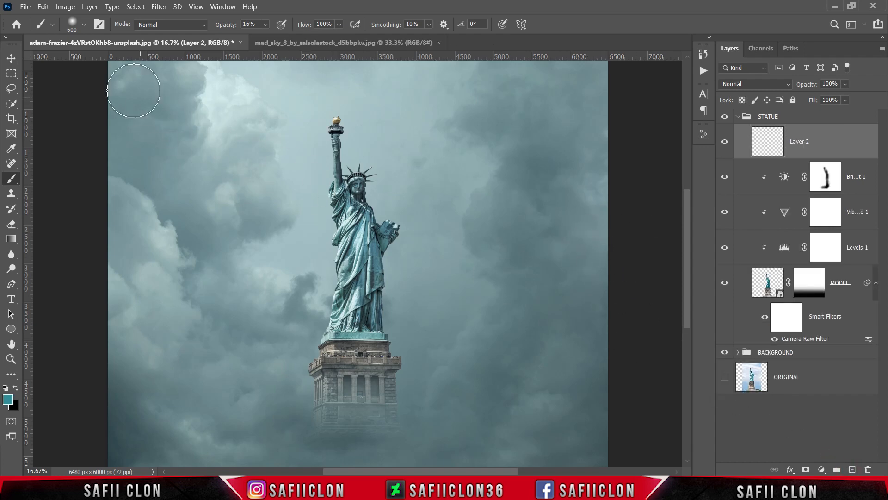
click(43, 7)
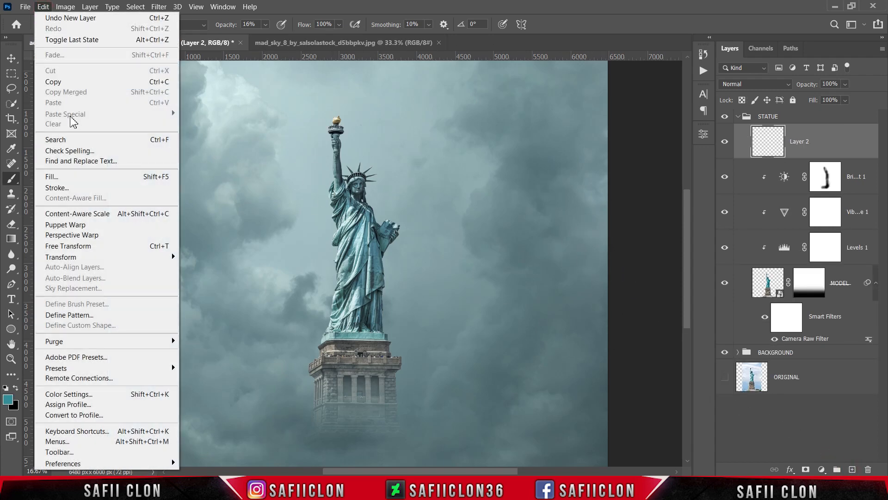
click(80, 177)
click(476, 122)
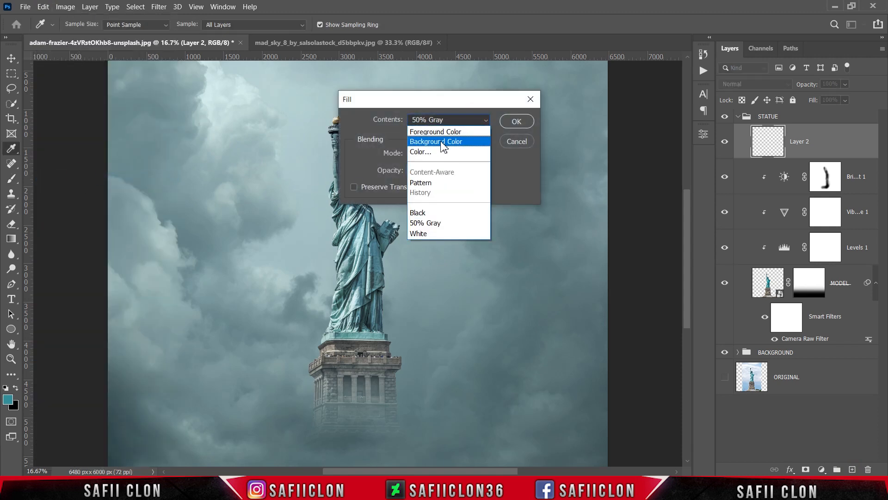
click(433, 224)
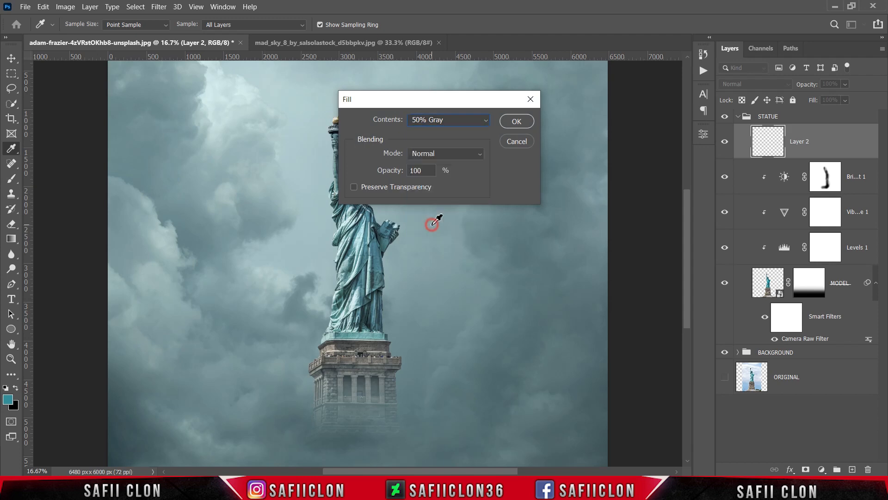
click(517, 121)
key(b)
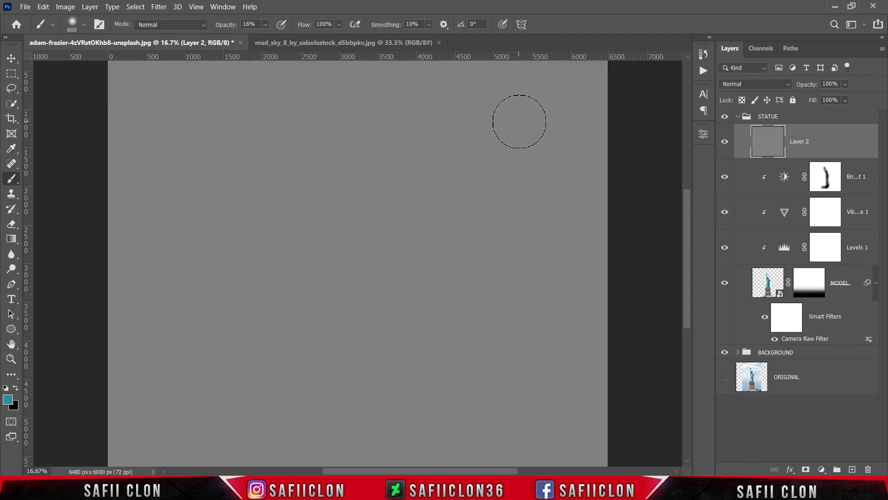
- Clip the gray layer to the statue and set its blend mode to Soft Light
right_click(821, 144)
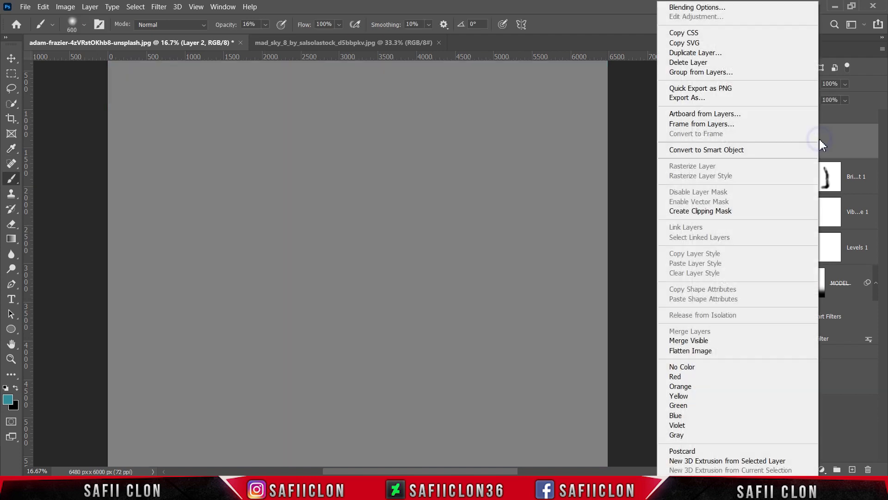
click(719, 210)
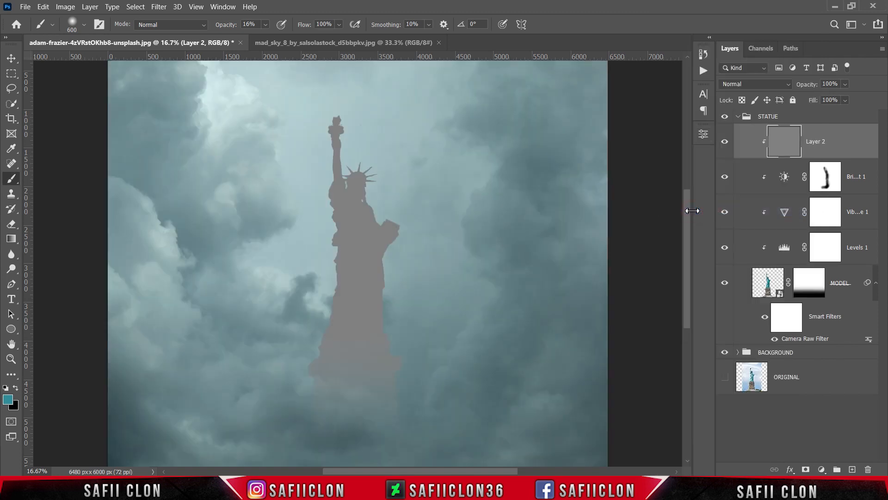
click(739, 87)
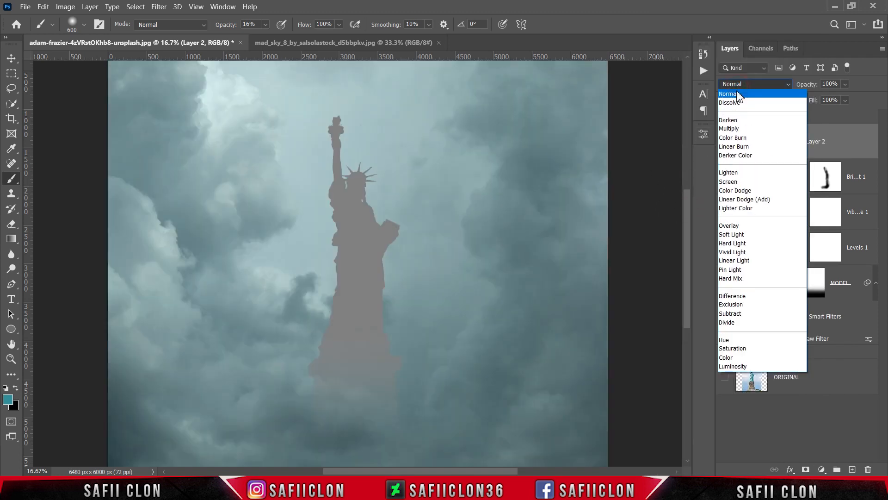
click(741, 237)
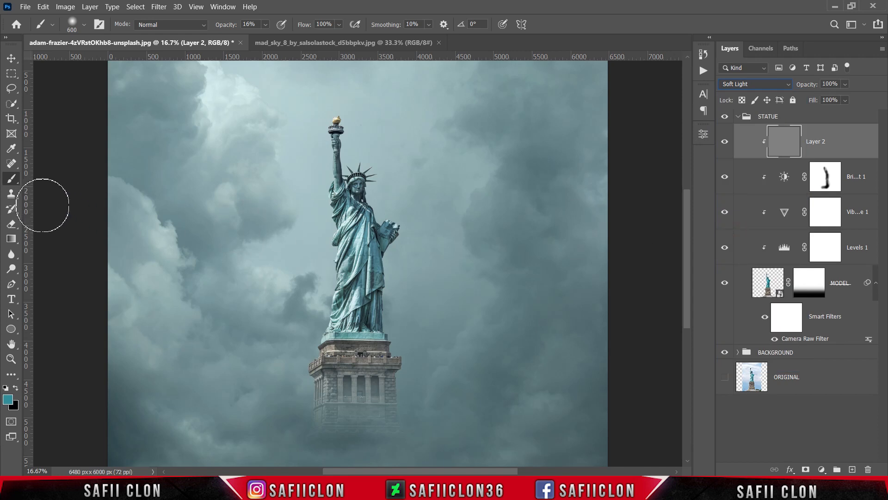
- Set up the Dodge tool with a Soft Round 338 px brush, Midtones range and 22% exposure
click(12, 271)
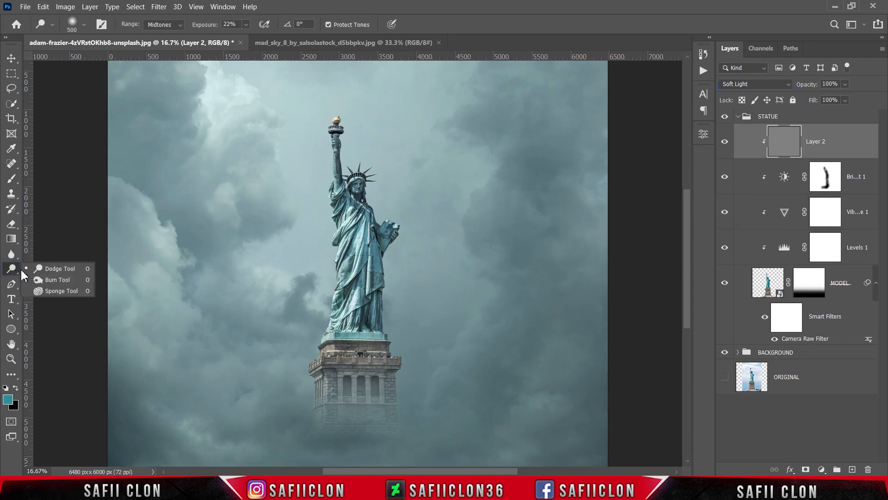
click(67, 272)
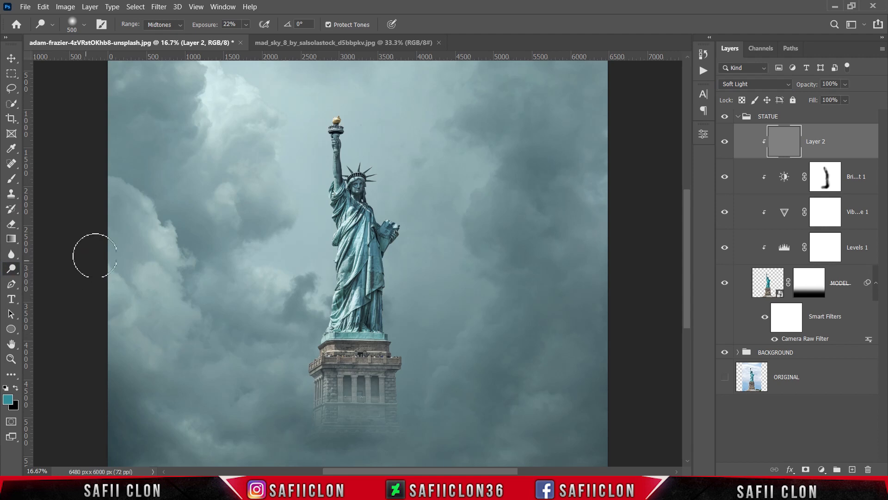
click(84, 25)
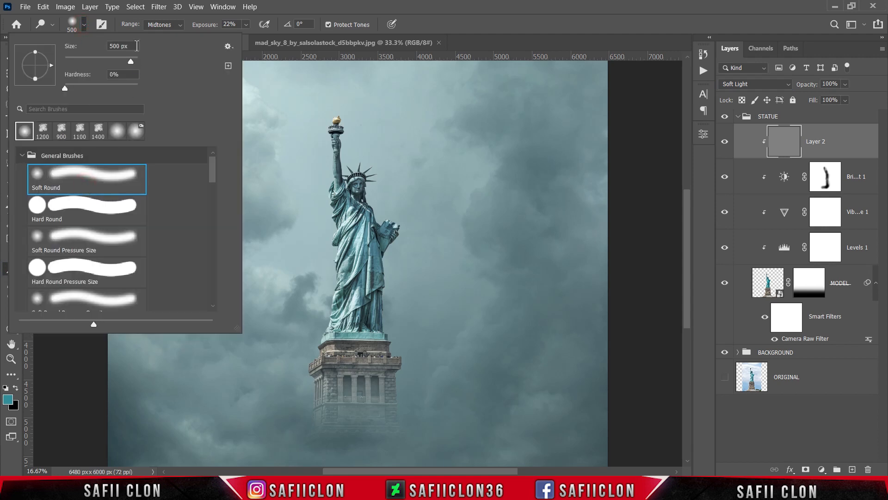
drag(131, 61, 125, 62)
click(84, 27)
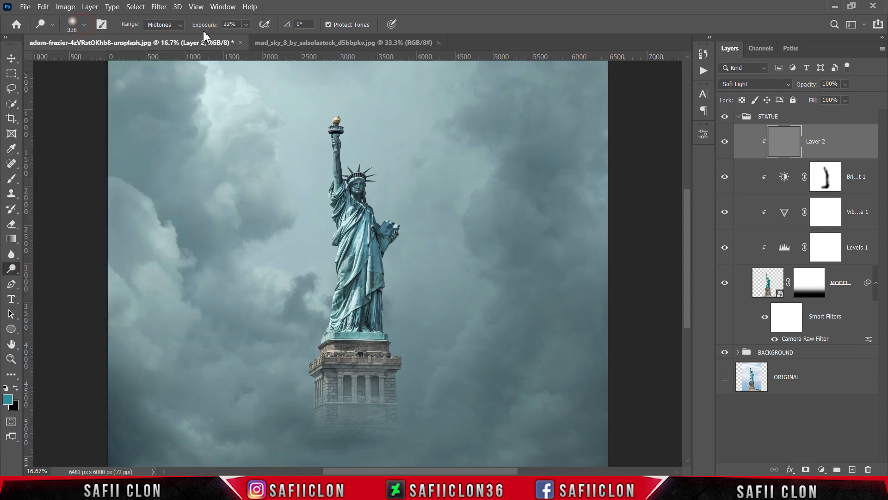
click(246, 25)
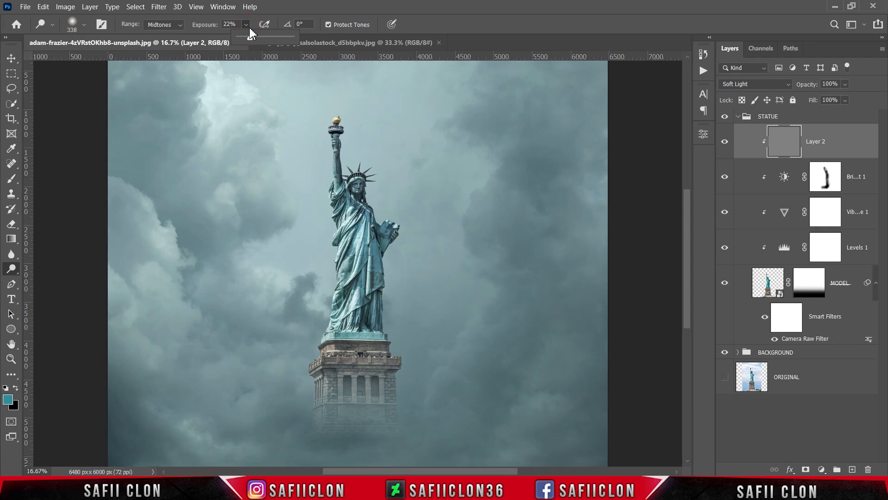
click(247, 24)
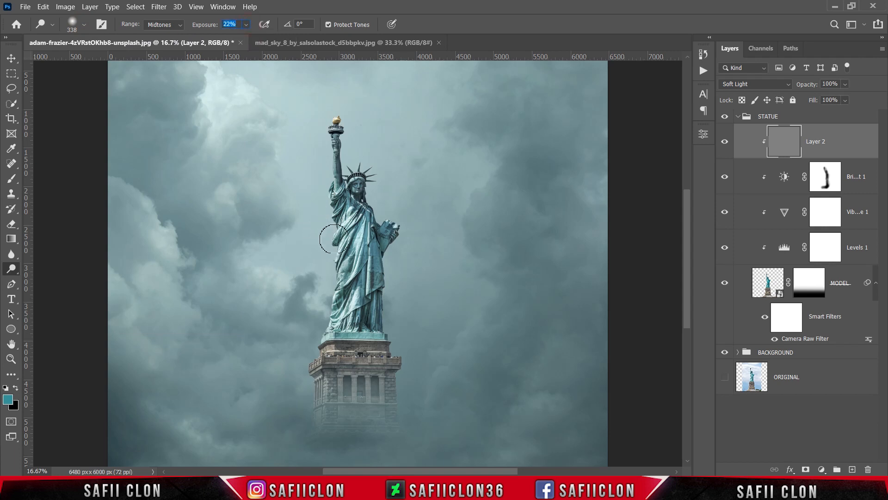
- Dodge the left edge of the statue's robe and its raised arm, reducing the brush to 150 px for the arm
drag(334, 225, 331, 299)
key([)
mouse_move(336, 253)
mouse_down()
mouse_move(314, 362)
mouse_move(320, 326)
mouse_move(315, 431)
mouse_move(322, 339)
mouse_move(321, 412)
mouse_move(326, 362)
mouse_move(360, 289)
mouse_move(359, 250)
mouse_move(329, 273)
mouse_move(342, 208)
mouse_up()
key([)
key([)
key([)
key([)
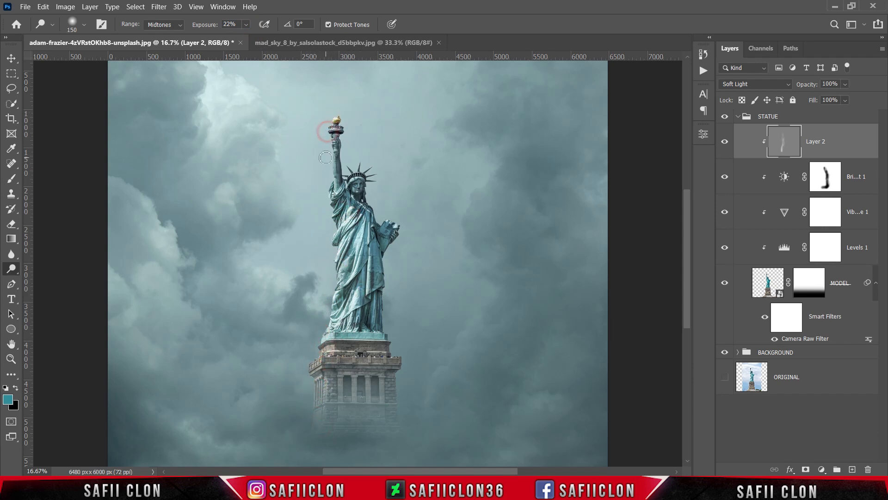
drag(326, 158, 332, 196)
- Dodge the left side of the pedestal with a 500 px brush and the torch with a 200 px brush
key(])
key(])
key(])
key(])
key(])
key(])
drag(319, 364, 311, 420)
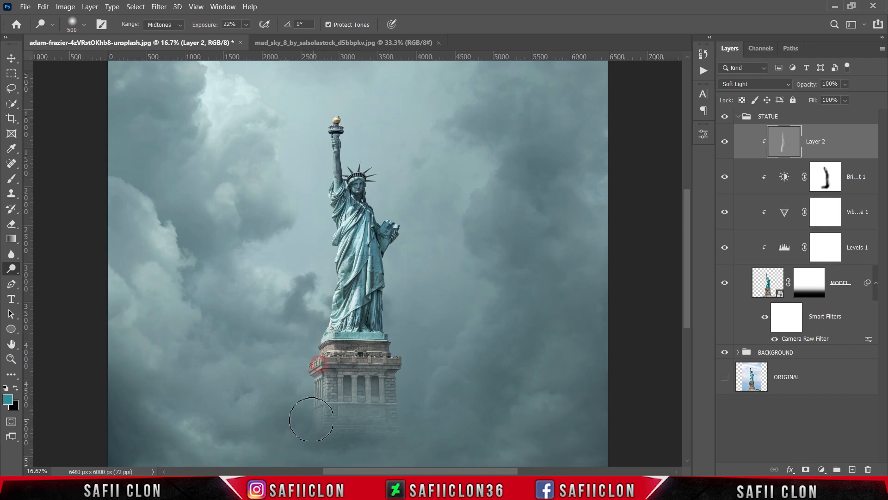
key([)
key([)
key([)
key([)
click(333, 104)
- Burn the right side of the statue and pedestal at 21% exposure with a soft brush of 400 to 600 px
right_click(12, 273)
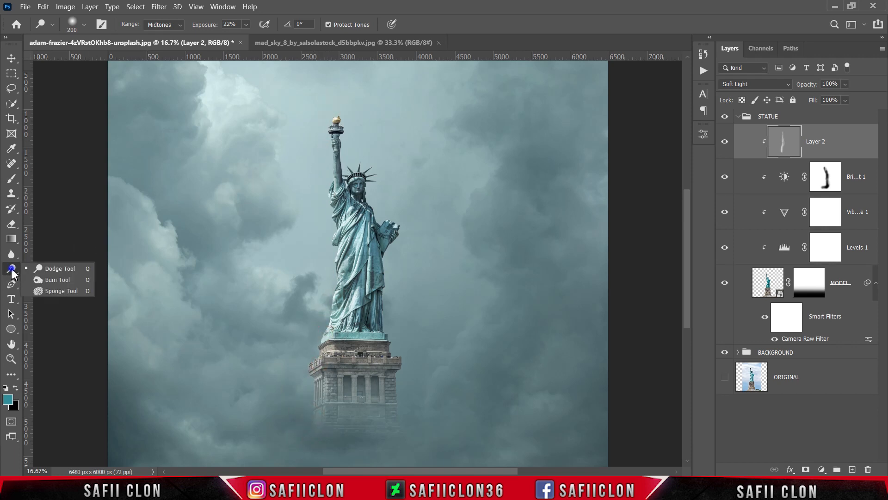
click(49, 280)
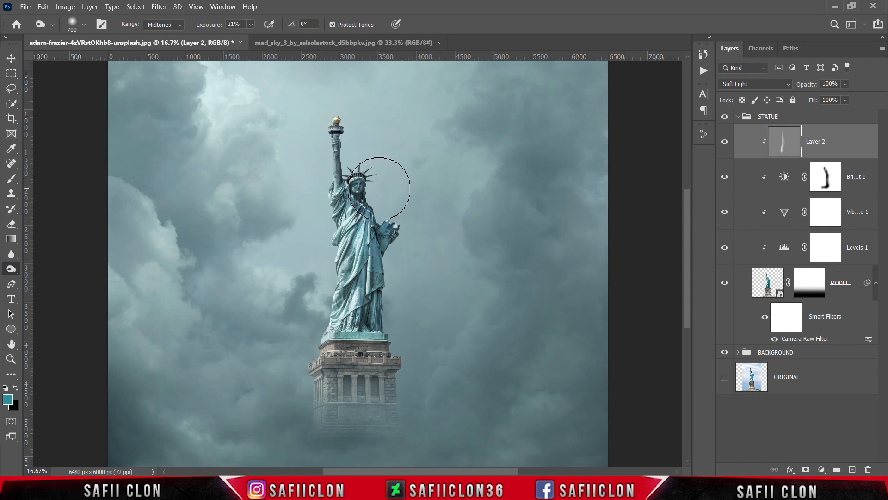
click(250, 25)
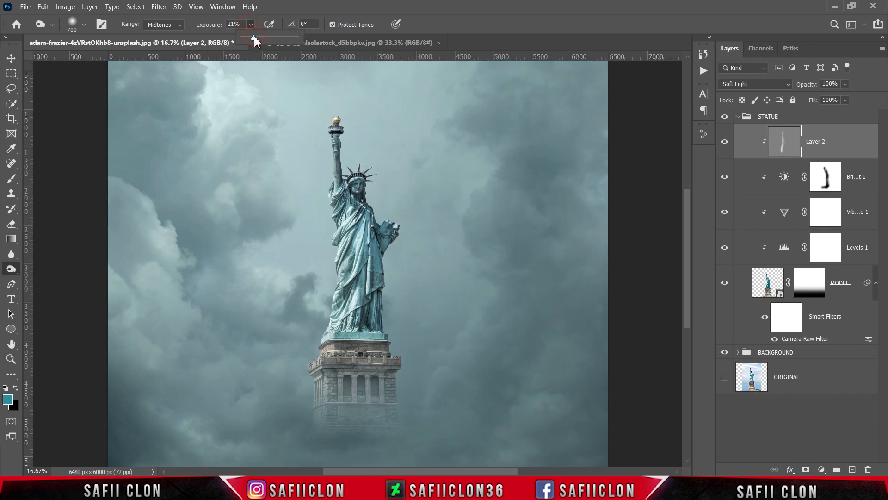
click(255, 26)
key(bracketleft)
key(bracketleft)
key(bracketleft)
mouse_move(371, 165)
mouse_down()
mouse_move(388, 224)
mouse_move(378, 201)
mouse_move(389, 243)
mouse_move(382, 294)
mouse_up()
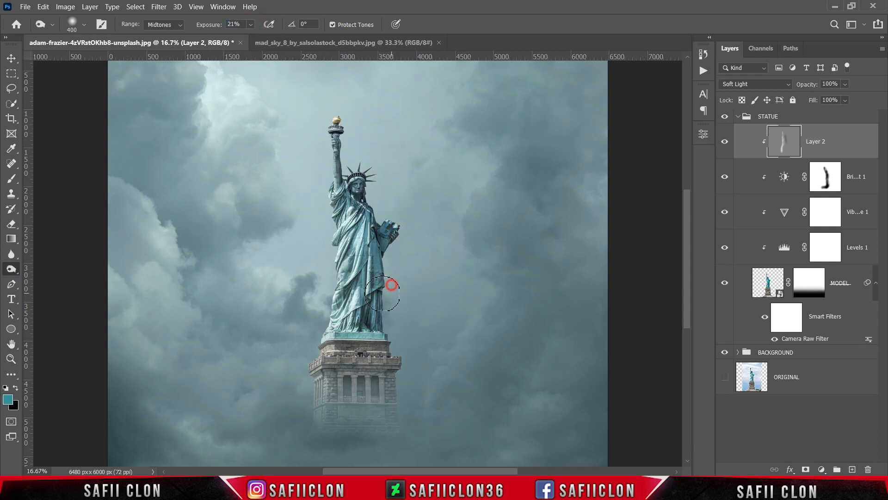
key(bracketright)
key(bracketright)
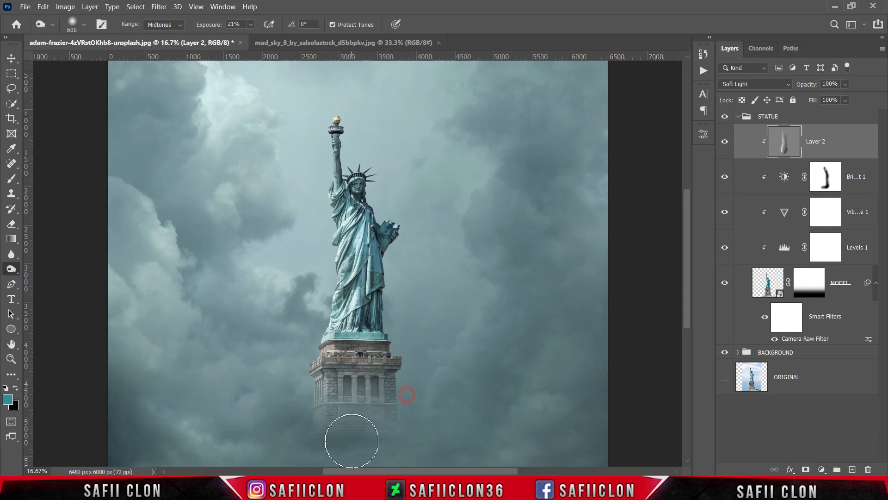
- Burn the right edges of the torch and raised arm at 200 px, and the head, shoulder and tablet at 300 px
key(bracketleft)
key(bracketleft)
key(bracketleft)
key(bracketleft)
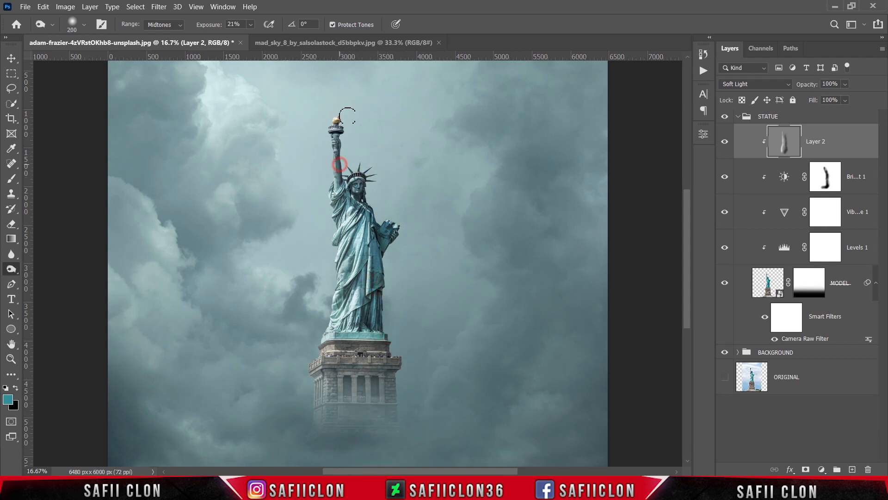
drag(347, 115, 352, 133)
drag(344, 173, 348, 195)
drag(337, 125, 341, 112)
key(bracketright)
drag(361, 161, 382, 196)
drag(387, 218, 390, 230)
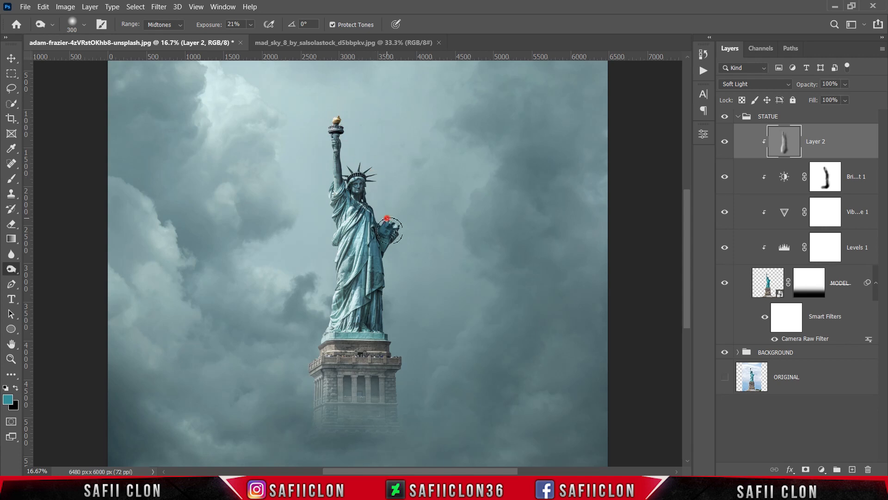
key(bracketright)
key(bracketright)
key(bracketright)
key(bracketright)
- Compare the statue with and without the dodge-and-burn layer
click(725, 143)
click(724, 143)
click(724, 143)
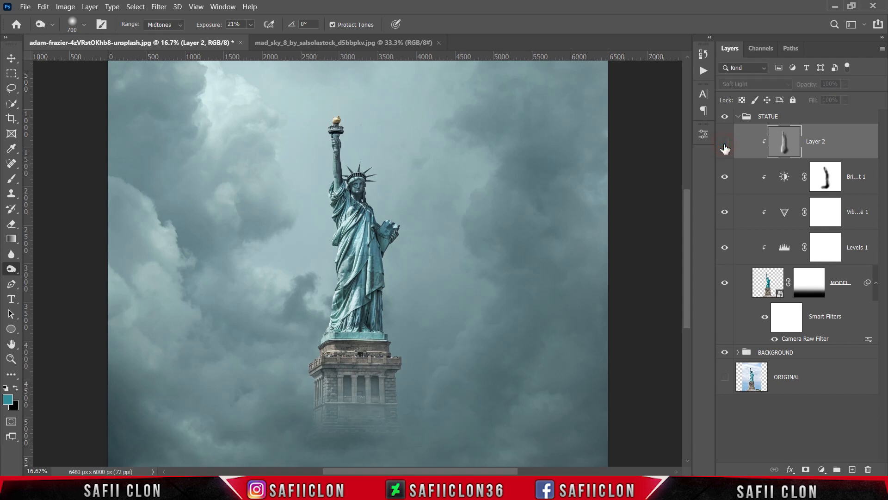
click(725, 144)
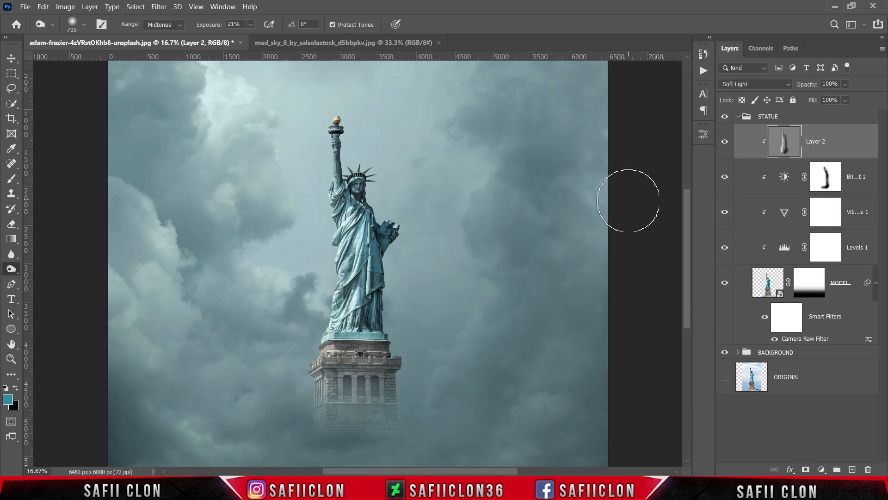
- Collapse the STATUE group and add a Gradient fill layer above the sky layer inside the BACKGROUND group
click(738, 117)
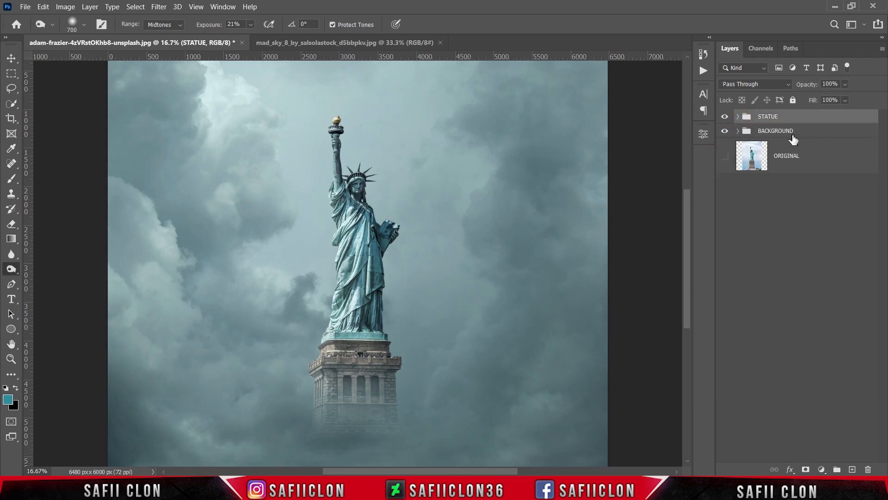
click(814, 133)
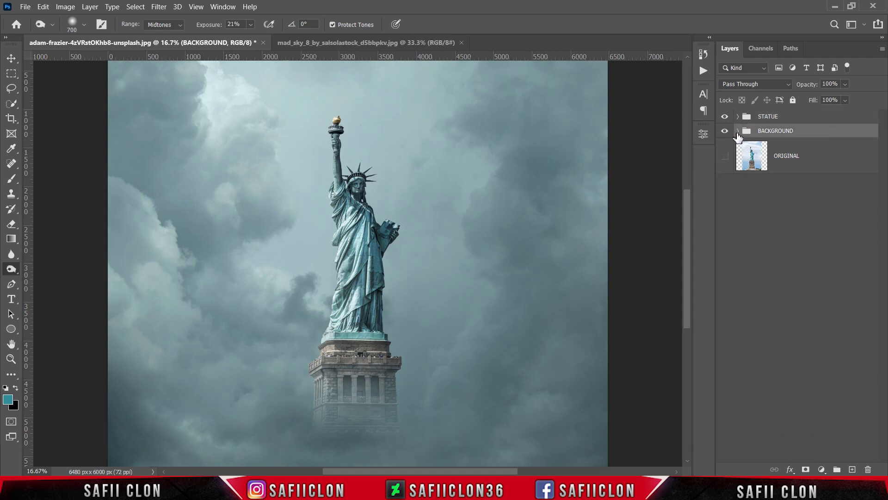
click(738, 131)
click(832, 157)
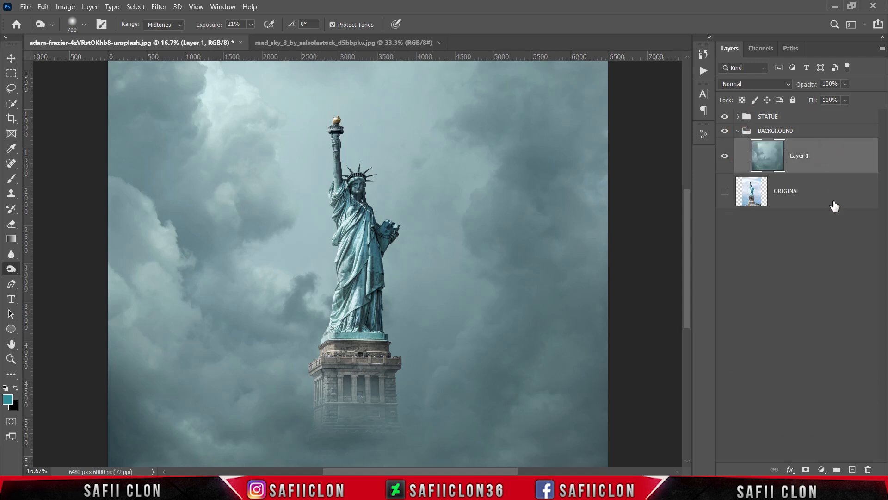
click(822, 470)
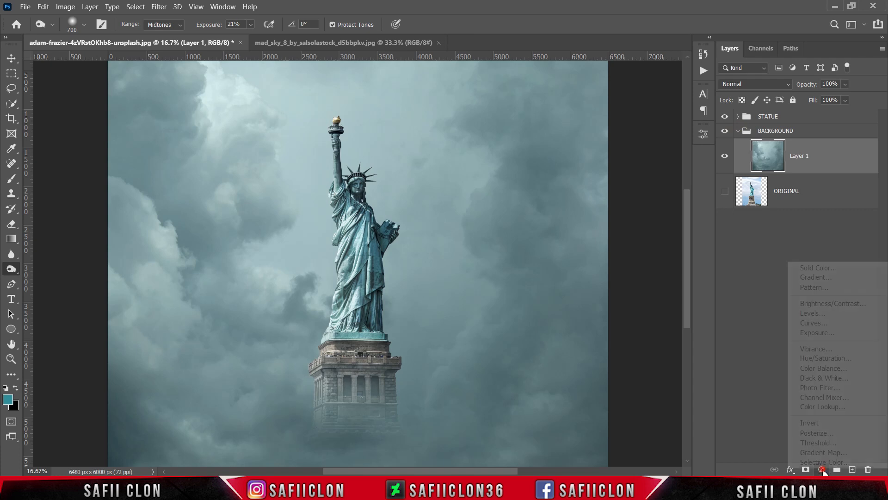
click(816, 277)
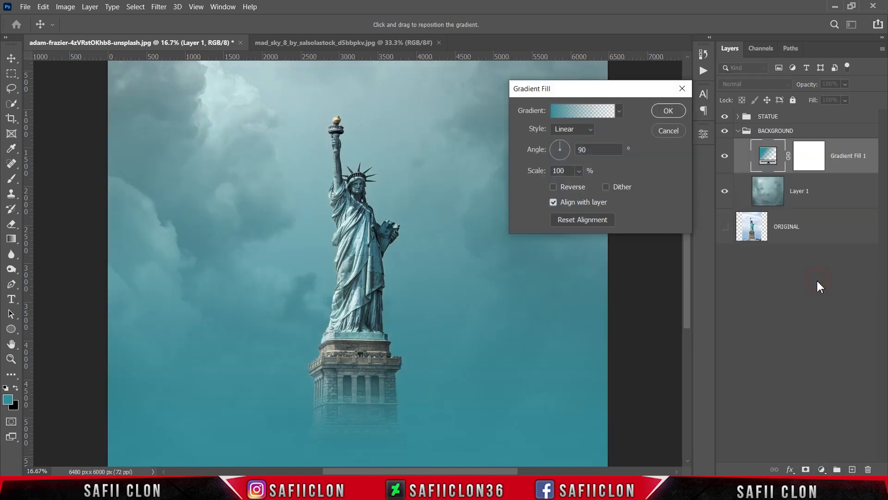
- Apply the Basics color-to-transparent preset to the gradient and set its 0% color stop to #051c26
click(584, 116)
click(490, 96)
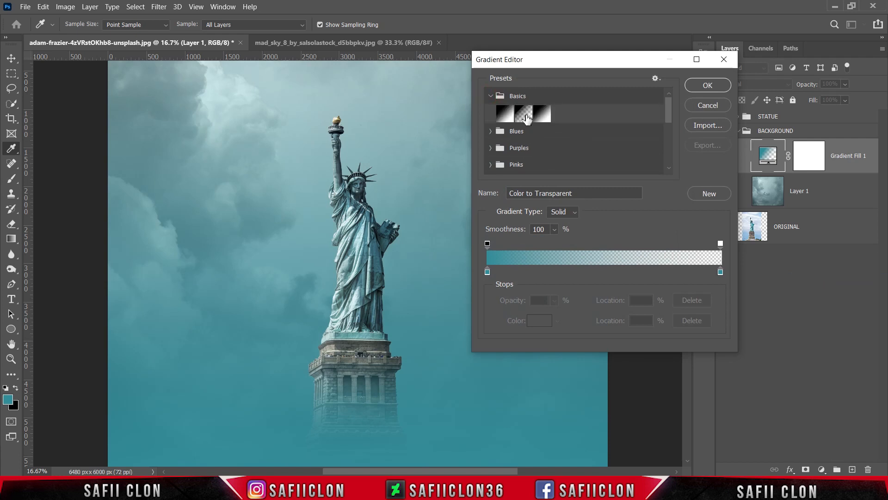
click(527, 119)
click(488, 272)
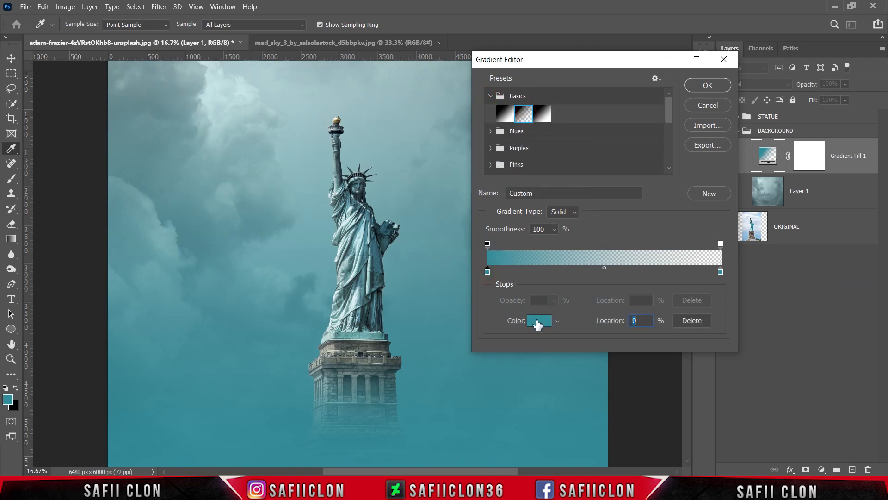
click(538, 323)
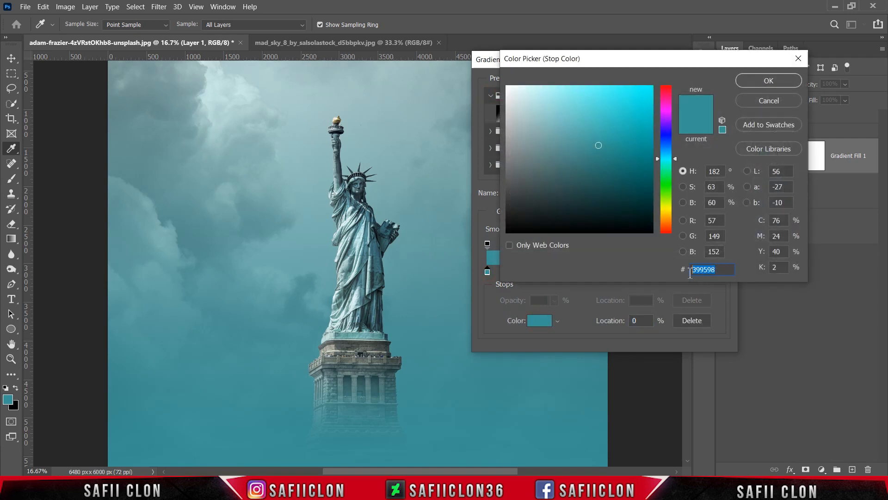
text(0)
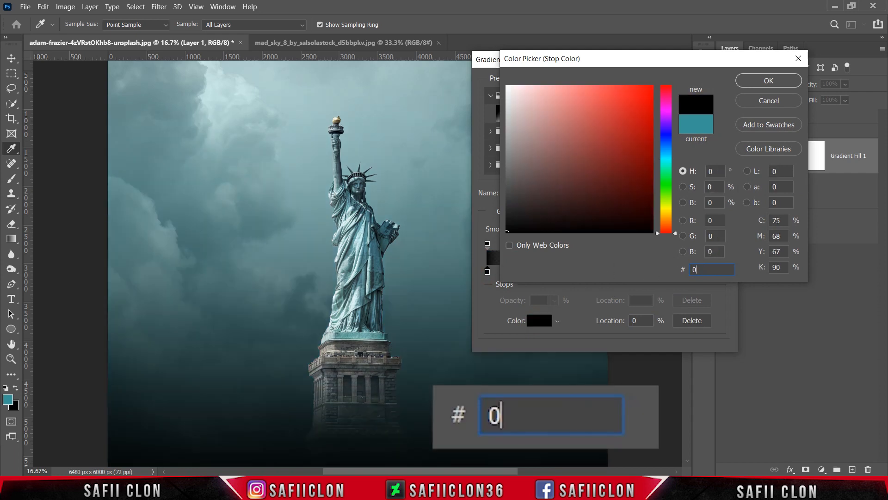
text(51)
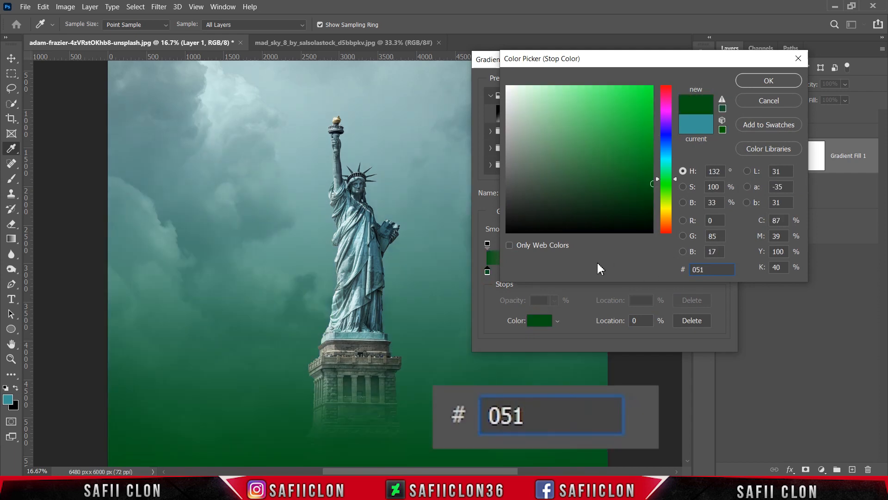
text(c26)
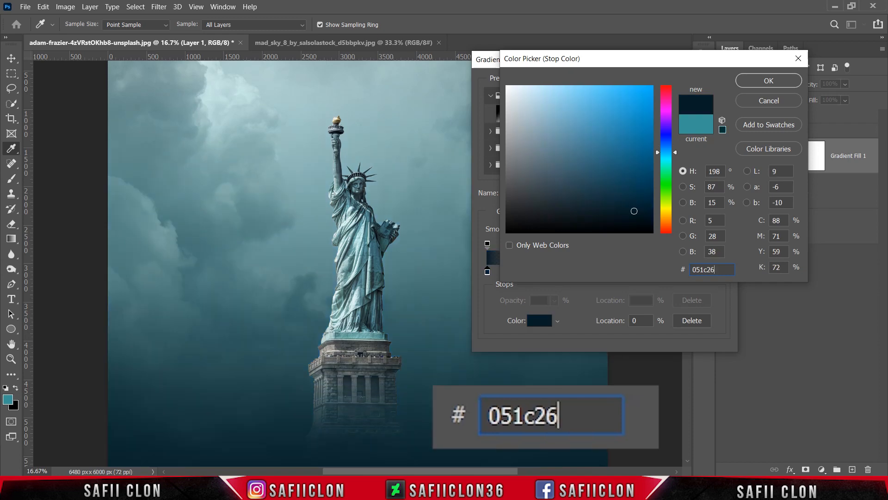
click(764, 80)
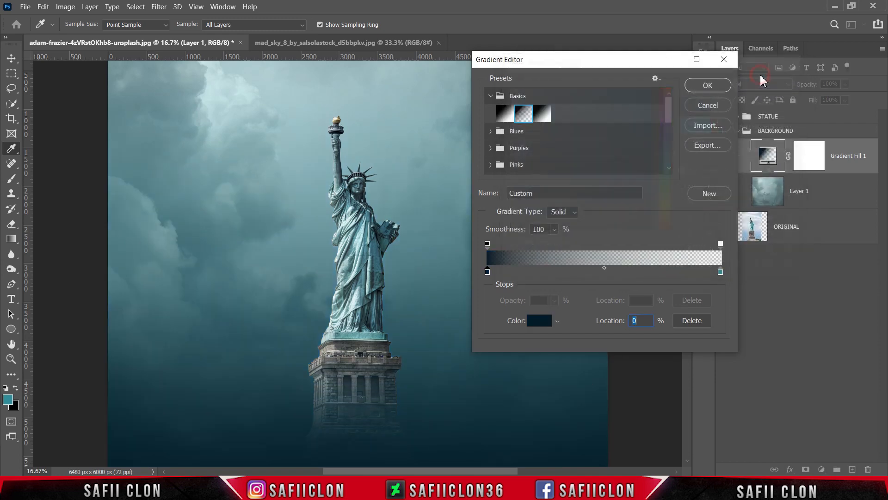
- Set the gradient's 100% color stop to #051c26 and accept the edited gradient
click(721, 272)
click(540, 320)
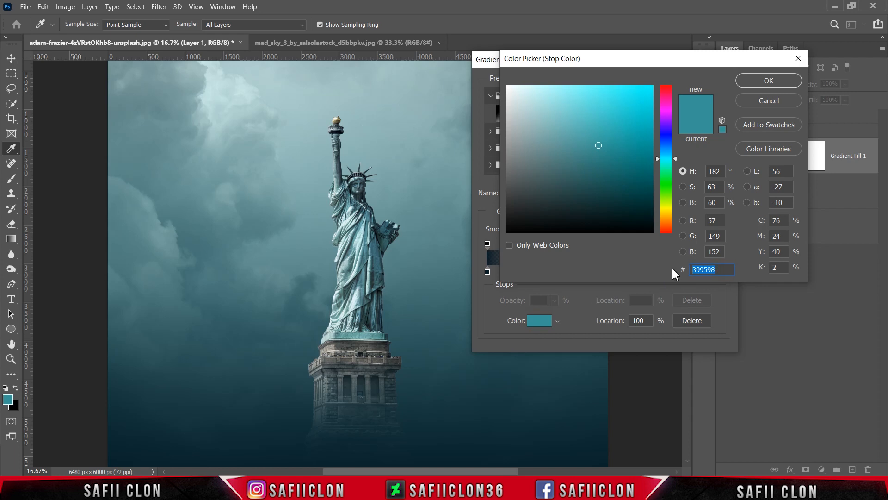
text(051)
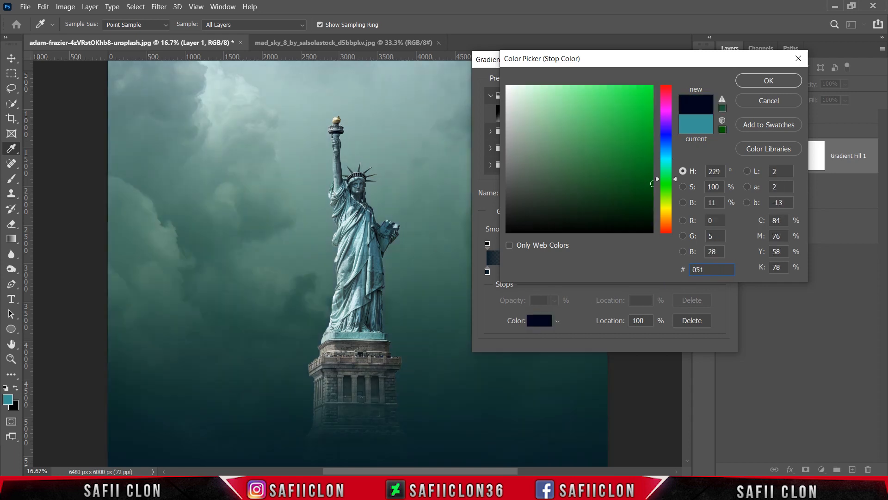
text(c26)
key(BackSpace)
text(6)
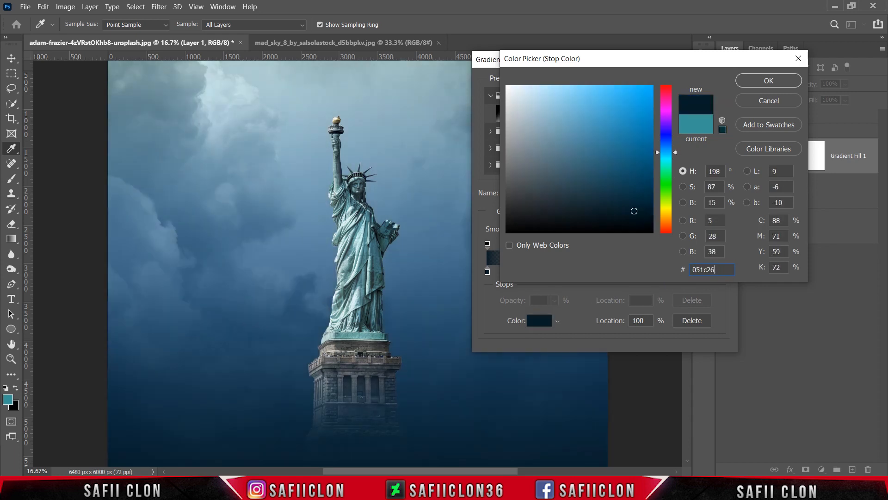
click(769, 81)
click(708, 87)
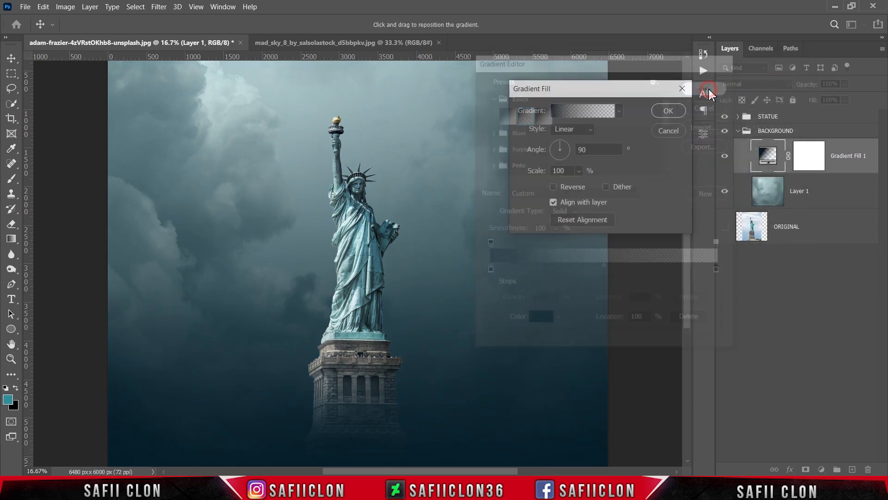
- Make the gradient fill radial and reversed, and shift its clear center up behind the statue's upper body
click(586, 130)
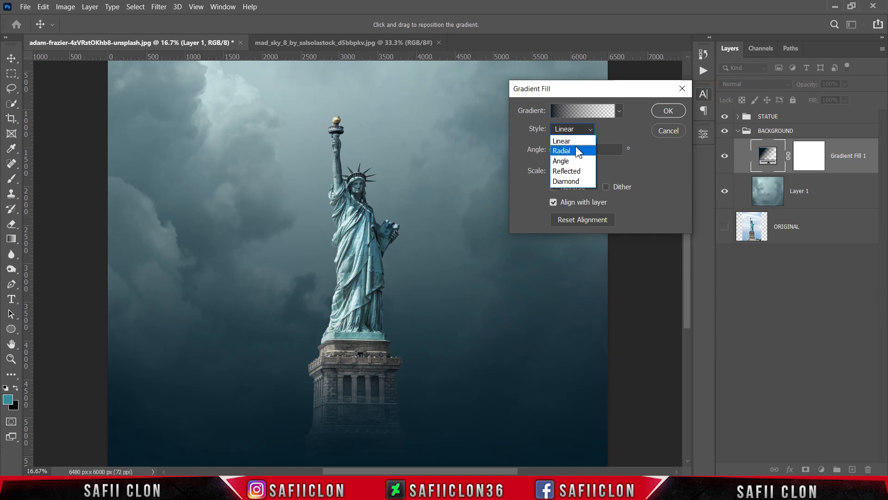
click(576, 150)
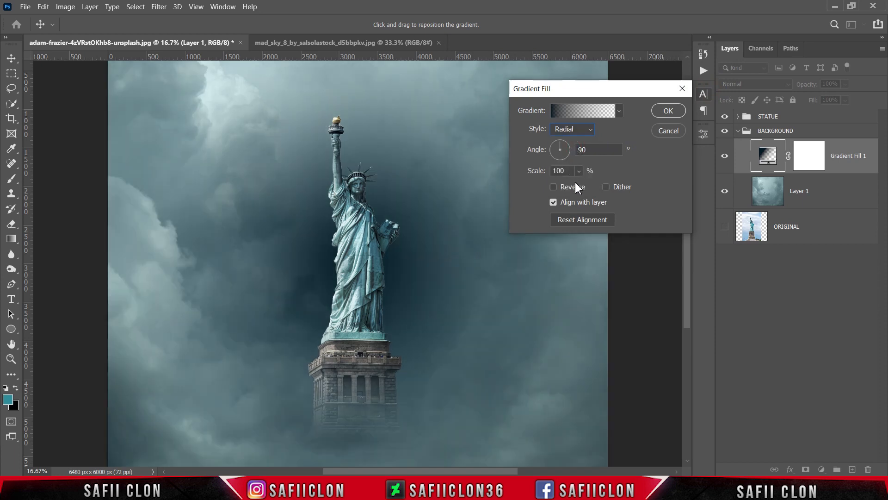
click(554, 187)
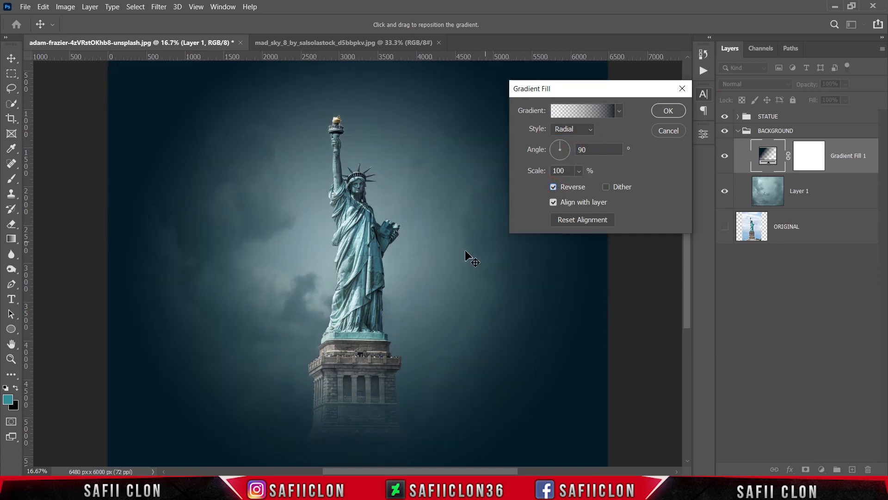
drag(404, 270, 415, 220)
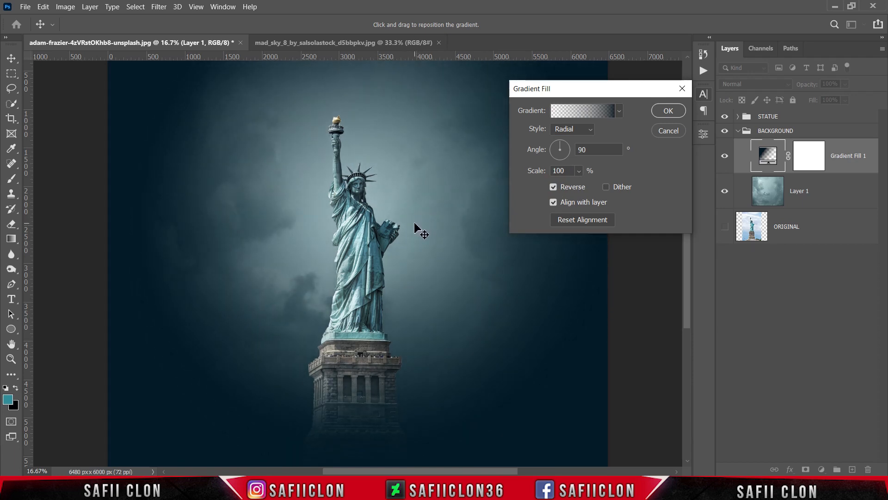
click(665, 112)
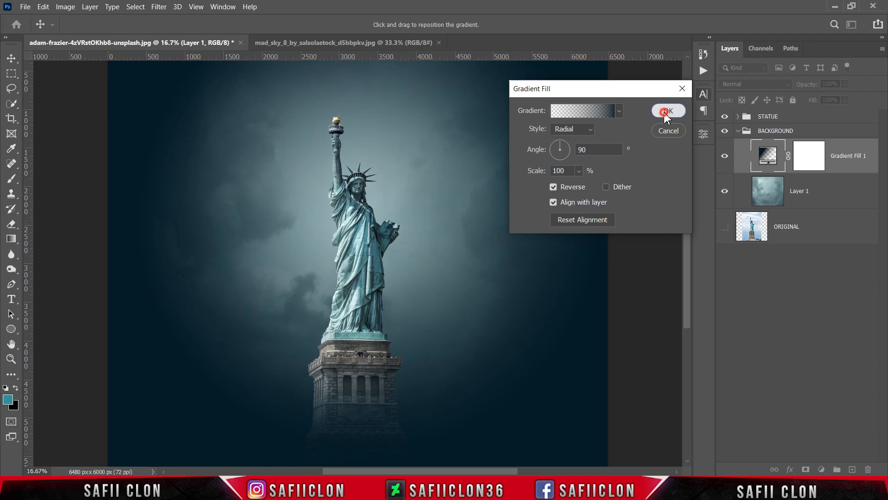
- Set the gradient fill layer's blend mode to Overlay and its opacity to 78%
click(787, 85)
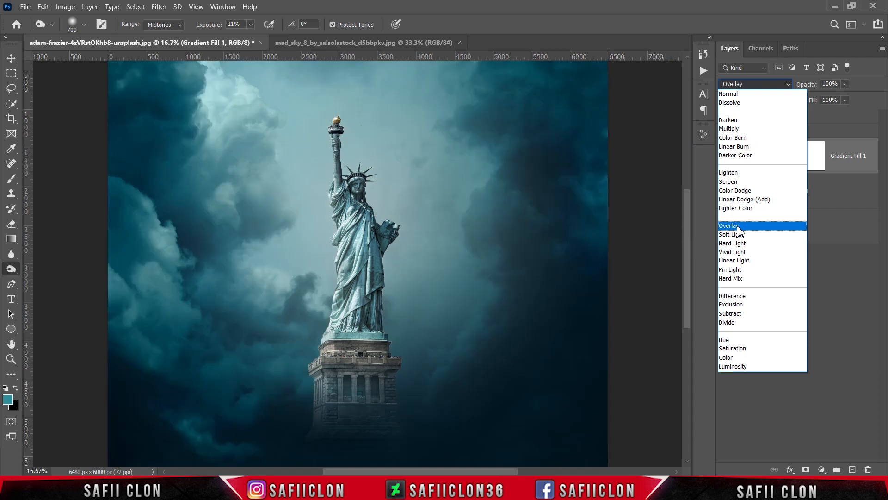
click(739, 226)
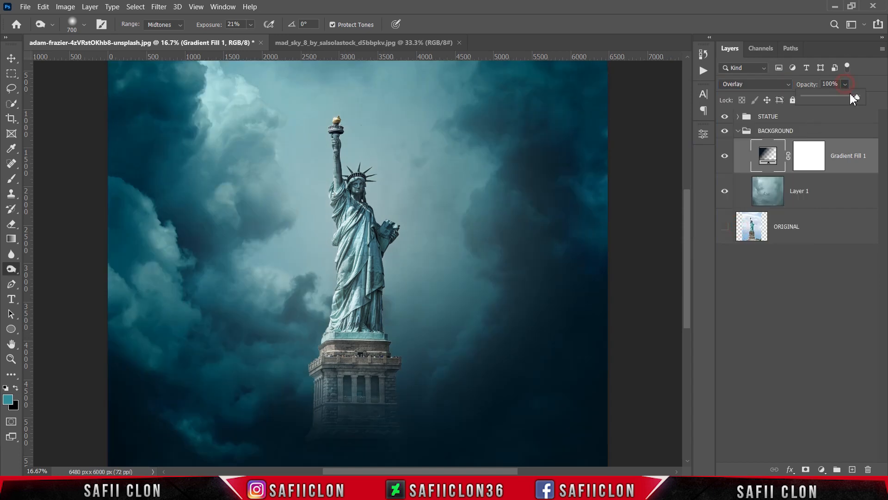
drag(849, 98, 844, 84)
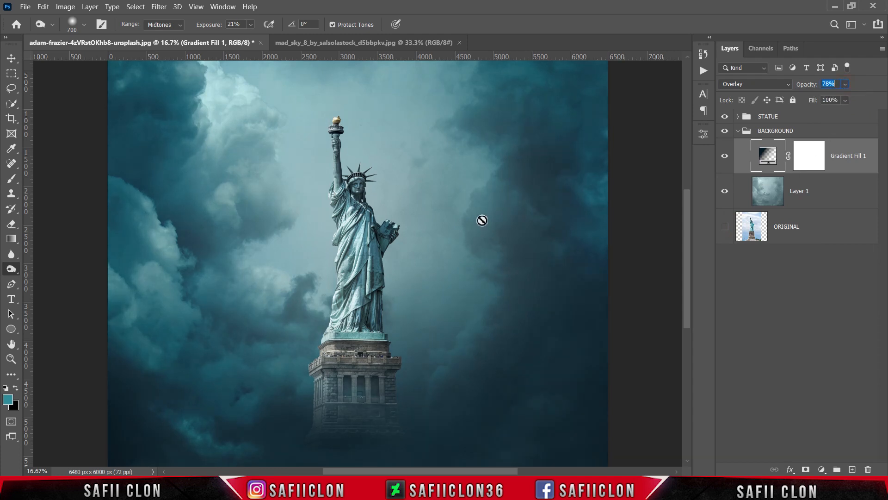
scroll(482, 227, down, 3)
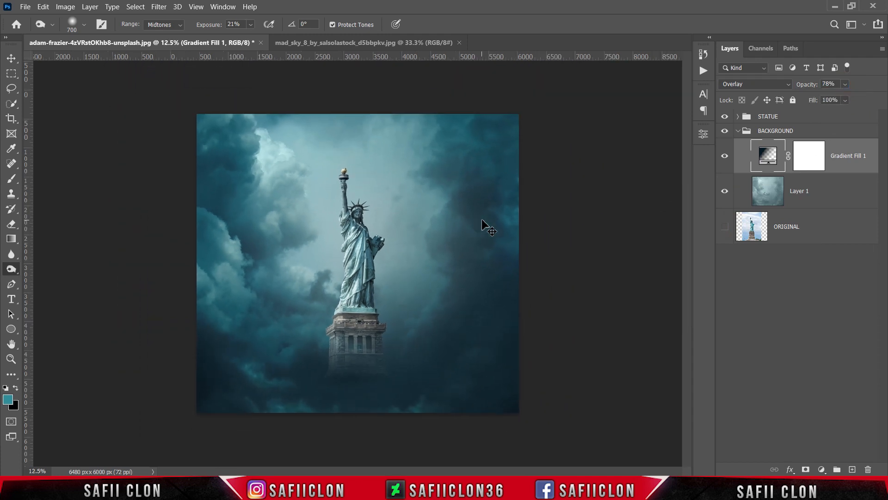
scroll(482, 221, up, 1)
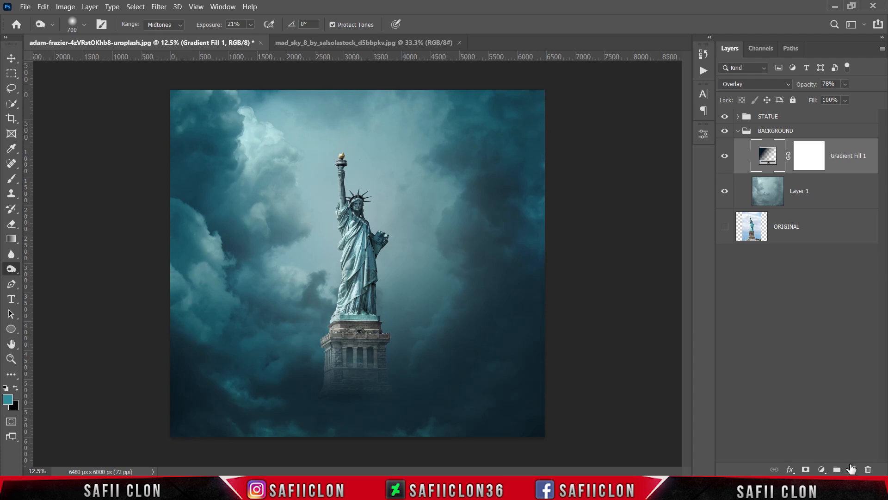
- Add a new layer above the gradient fill and choose the CLOD 1 cloud brush for the Brush tool
click(852, 469)
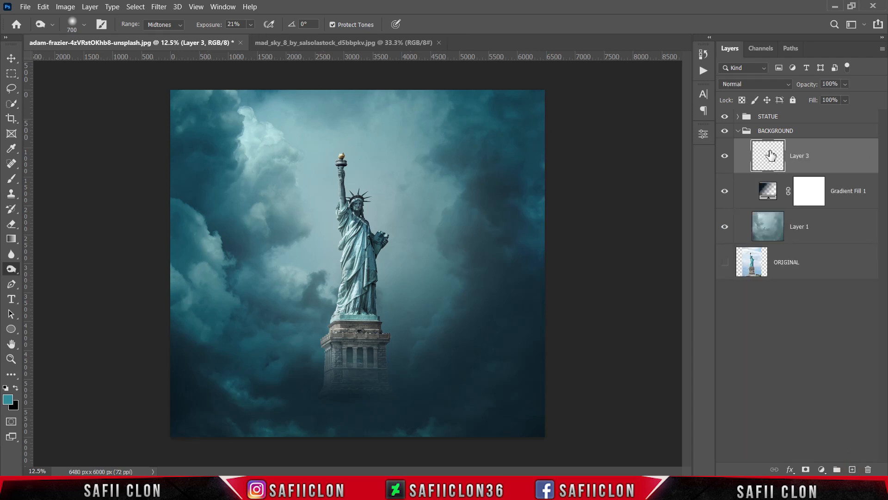
right_click(13, 181)
click(49, 179)
click(85, 25)
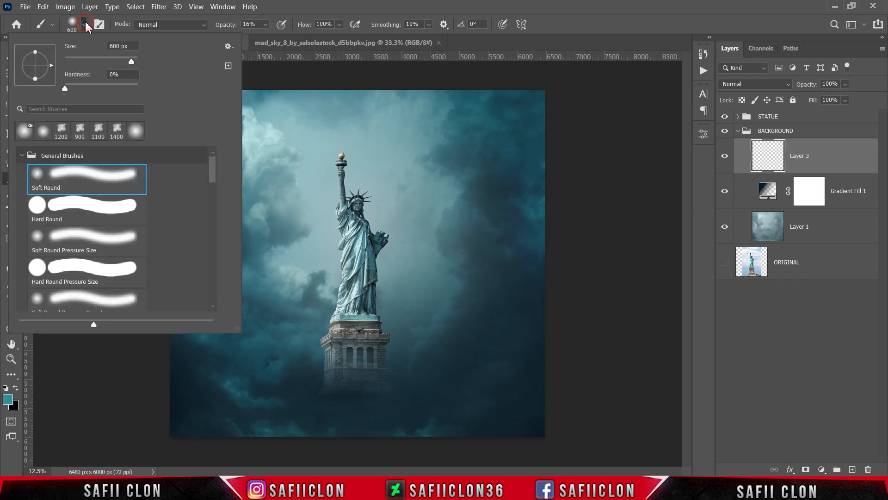
drag(215, 169, 215, 258)
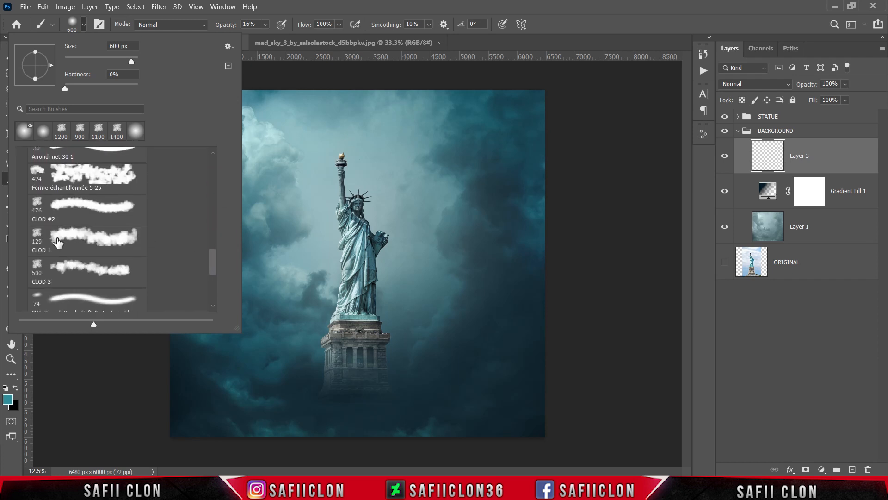
click(57, 240)
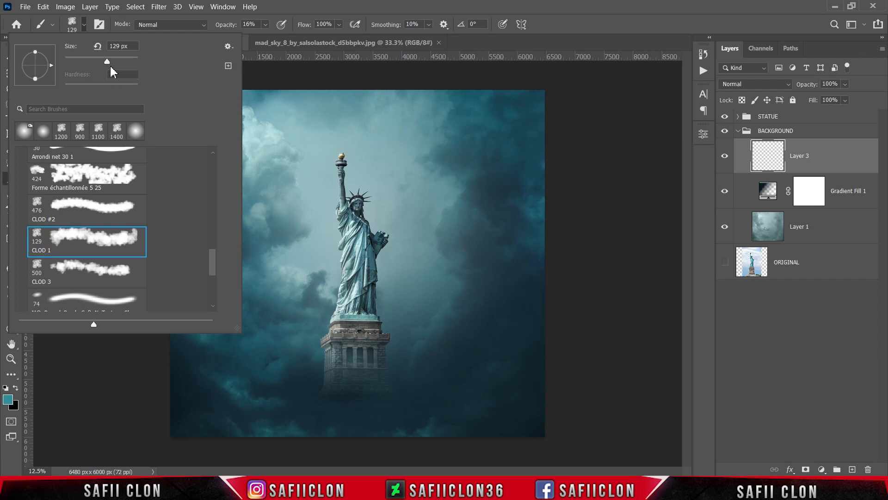
click(84, 24)
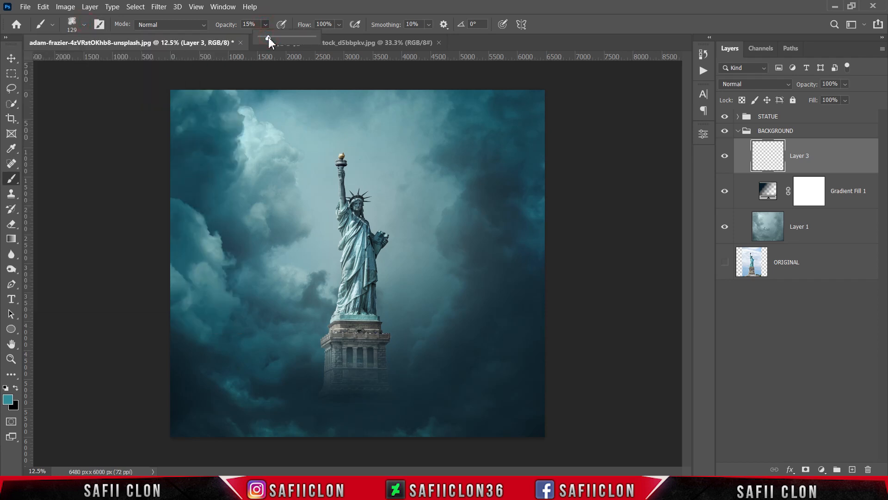
- Set the brush opacity to 12% and the foreground color to white (#ffffff)
click(265, 24)
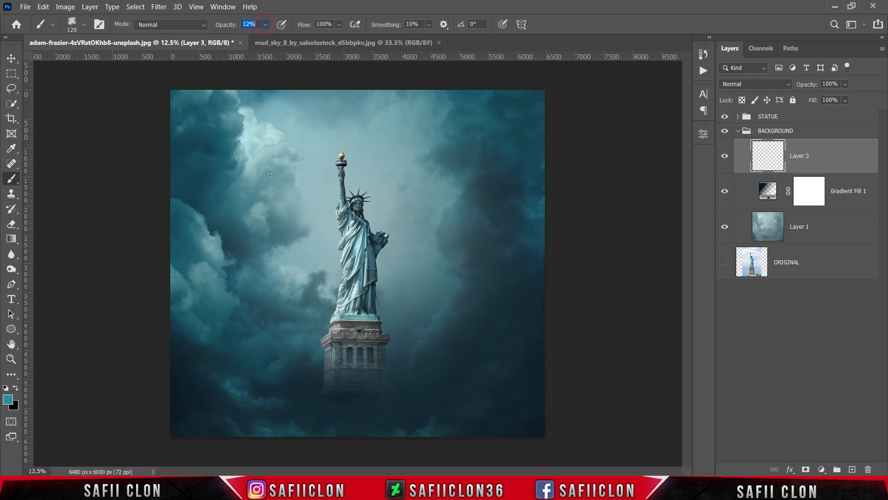
click(8, 398)
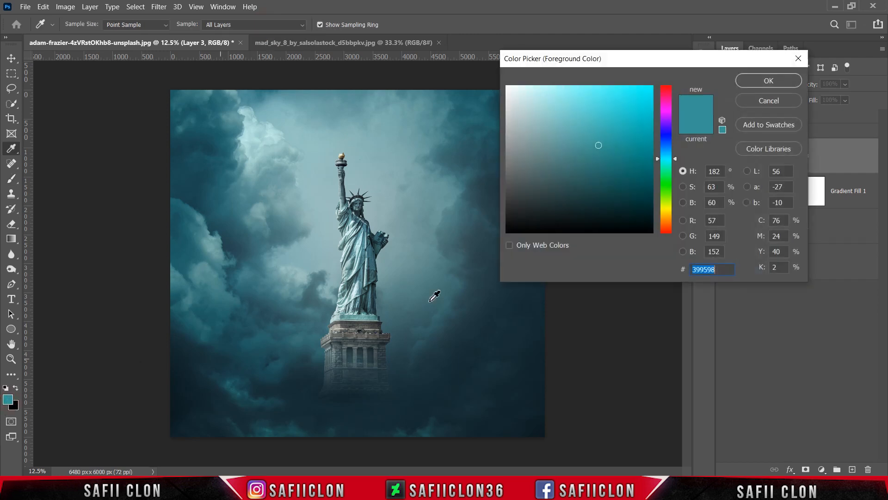
text(ffffff)
click(769, 81)
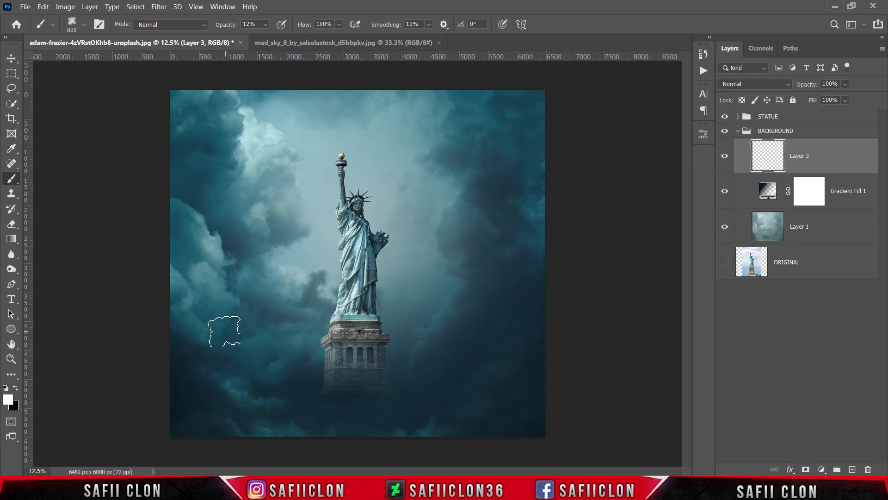
- Paint soft white clouds across the bottom of the sky and around the statue's pedestal with the cloud brush at 1300 px
click(232, 372)
key(bracketright)
click(296, 399)
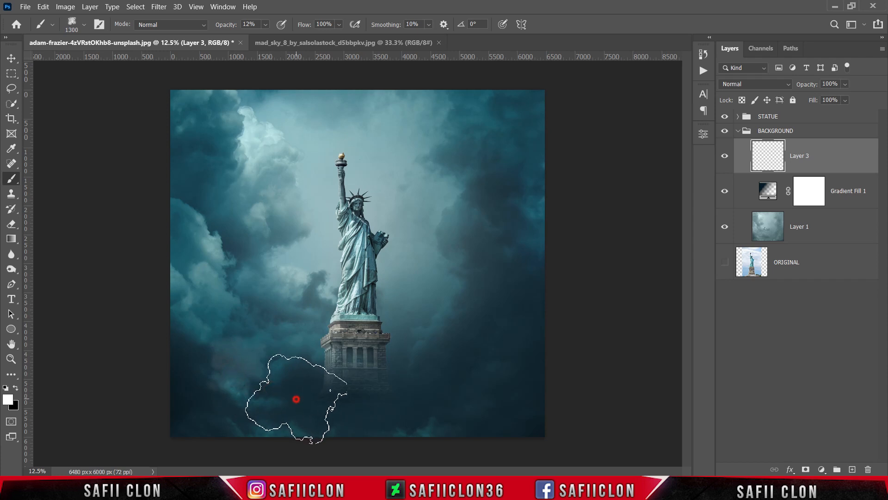
click(288, 373)
click(185, 398)
click(327, 406)
click(490, 387)
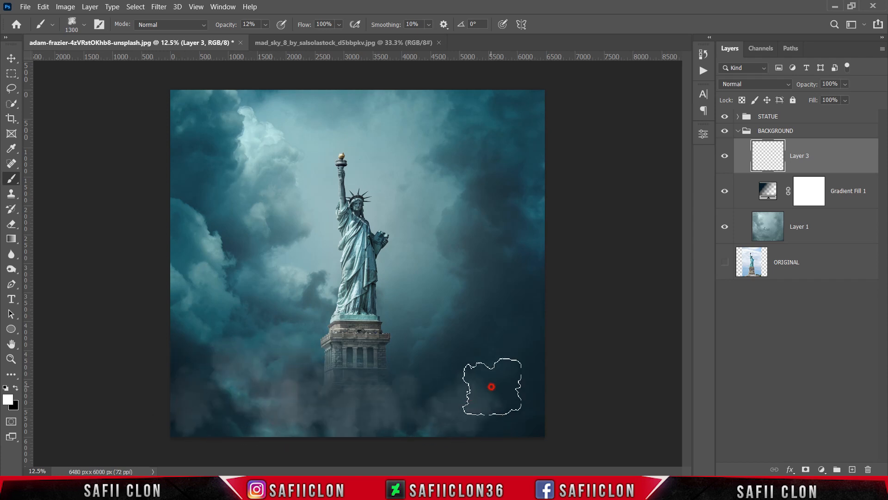
click(381, 402)
click(427, 369)
click(195, 369)
click(174, 367)
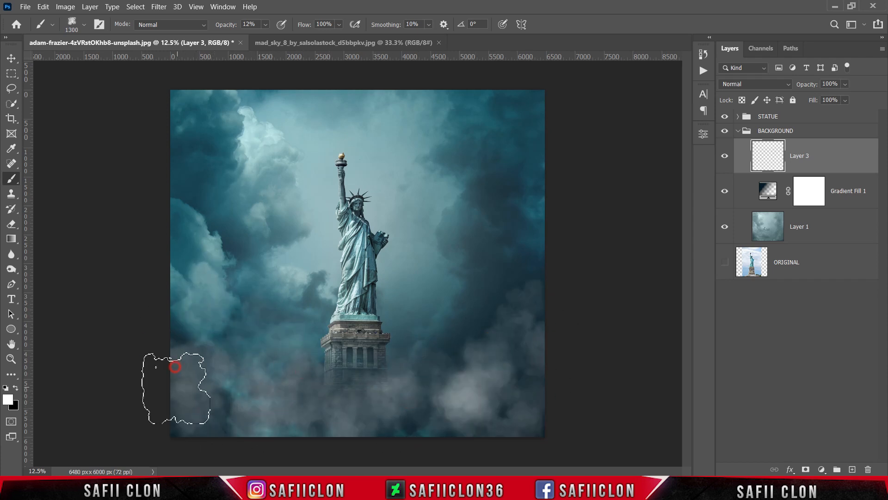
click(361, 428)
- Paint more clouds along the lower right side and bottom of the image with the brush at 1200 px and 14% opacity
key(bracketleft)
click(437, 362)
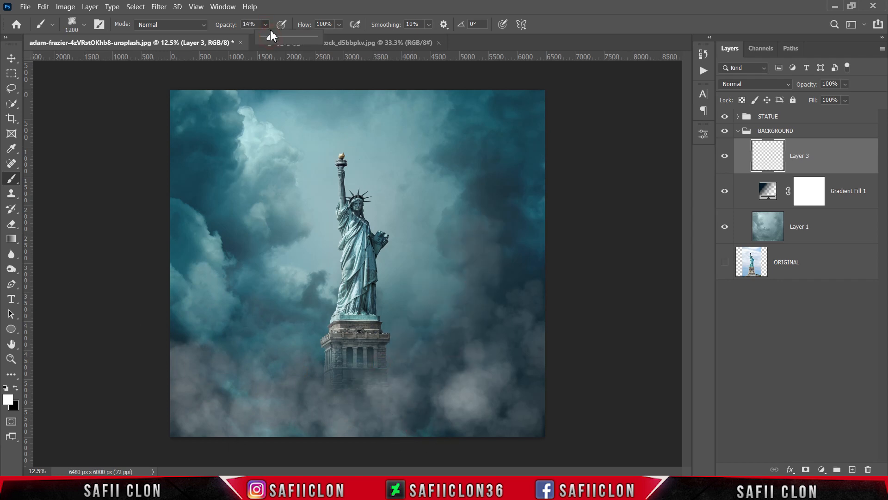
click(472, 286)
click(424, 426)
click(531, 257)
click(533, 351)
click(507, 423)
click(411, 396)
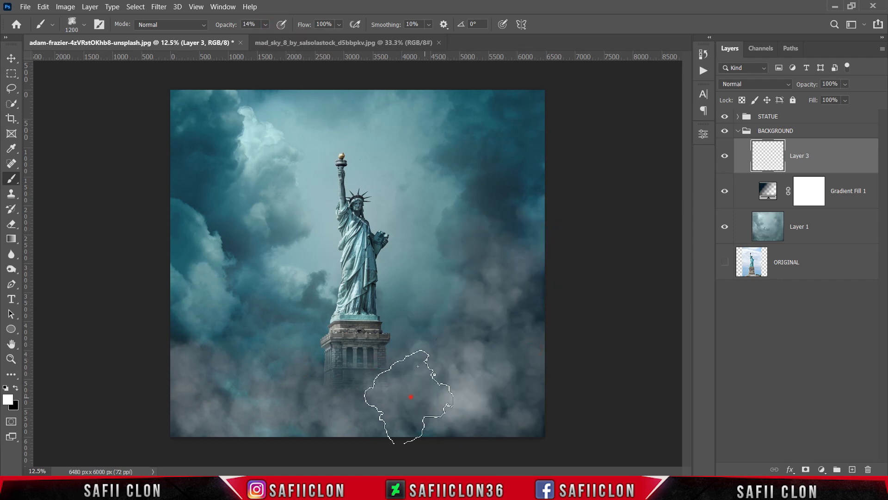
click(307, 428)
click(190, 359)
click(232, 337)
- Extend the painted clouds over the sky's left side, top edge and upper right area
click(191, 184)
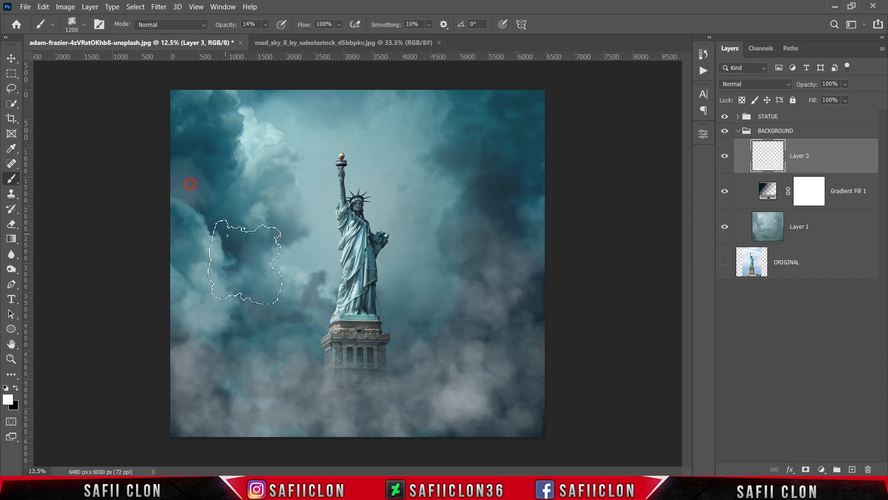
click(190, 123)
click(172, 268)
click(298, 117)
click(298, 94)
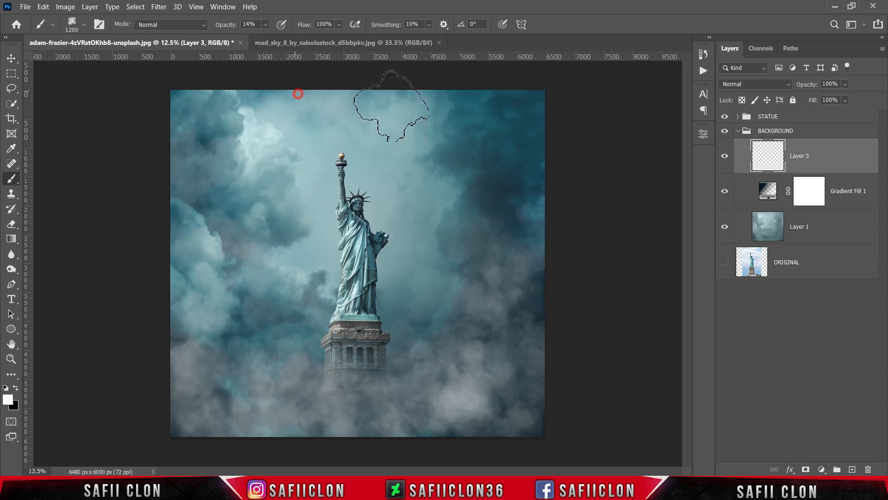
click(505, 198)
click(529, 109)
click(548, 184)
click(424, 179)
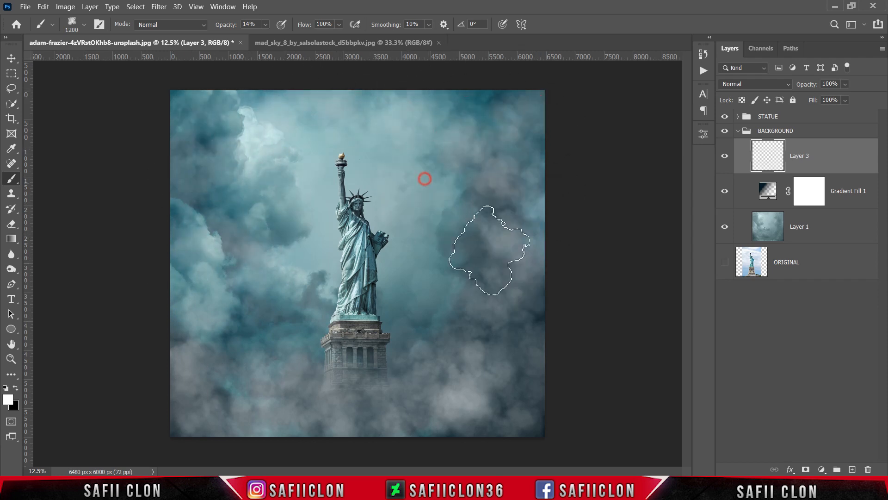
- Build up the clouds with further dabs around the pedestal, both sides of the statue and the top of the sky
click(519, 435)
click(353, 420)
click(278, 373)
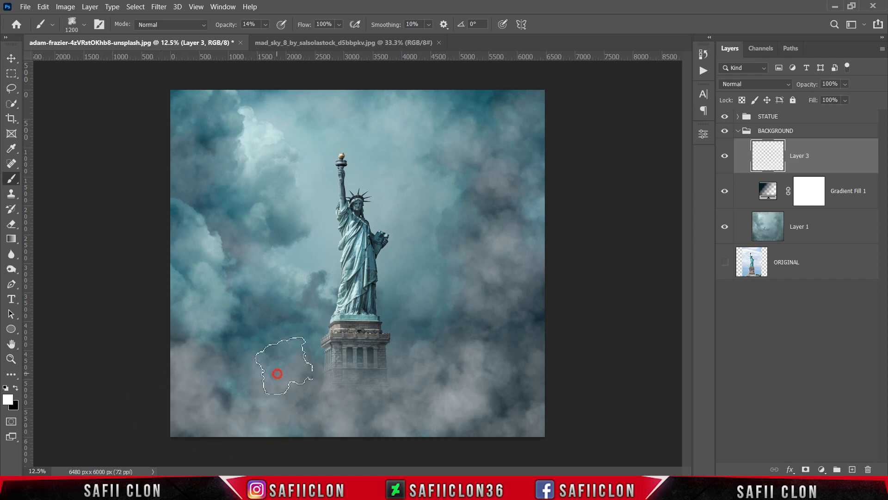
click(177, 240)
click(309, 357)
click(442, 276)
click(489, 188)
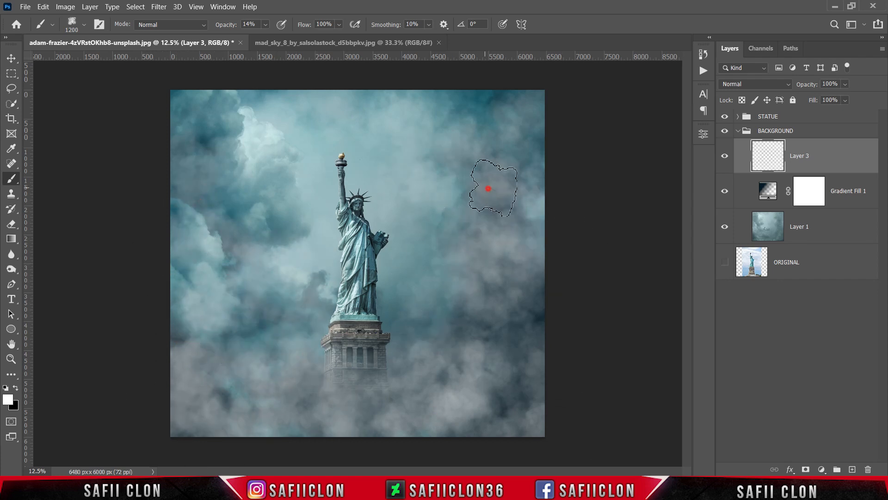
click(311, 95)
click(178, 235)
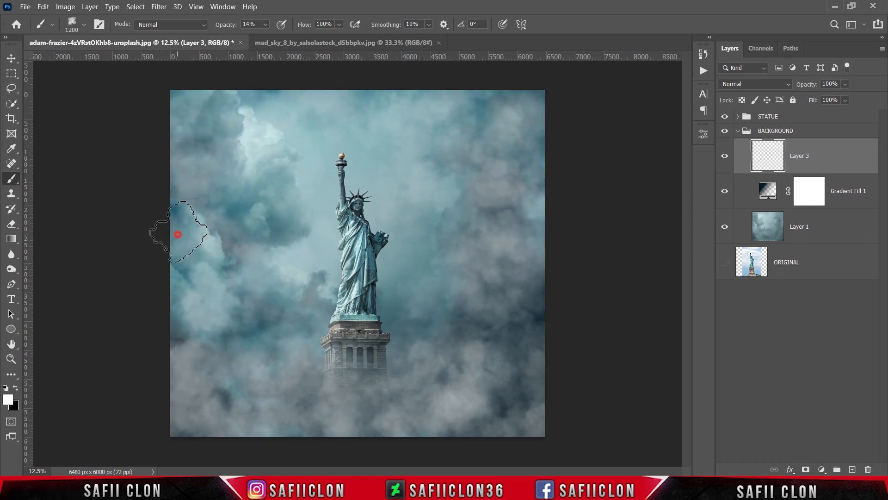
click(169, 341)
click(214, 367)
click(337, 418)
click(387, 372)
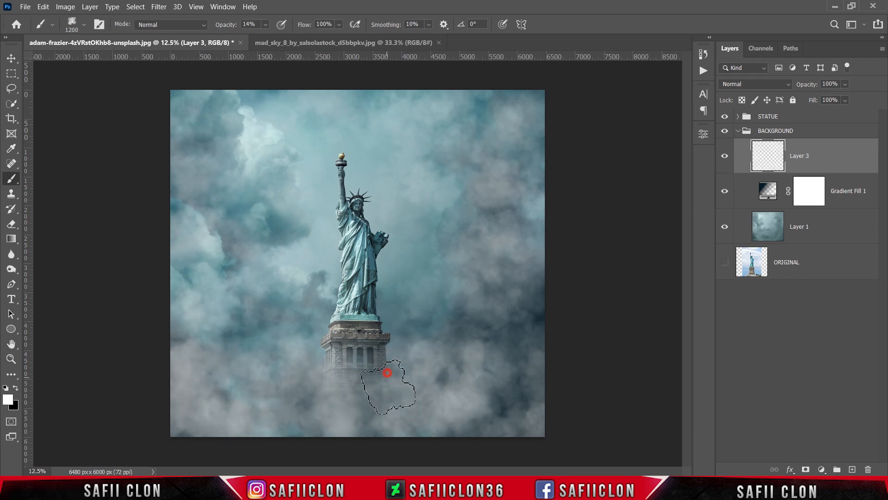
click(327, 396)
click(542, 412)
click(533, 345)
click(296, 284)
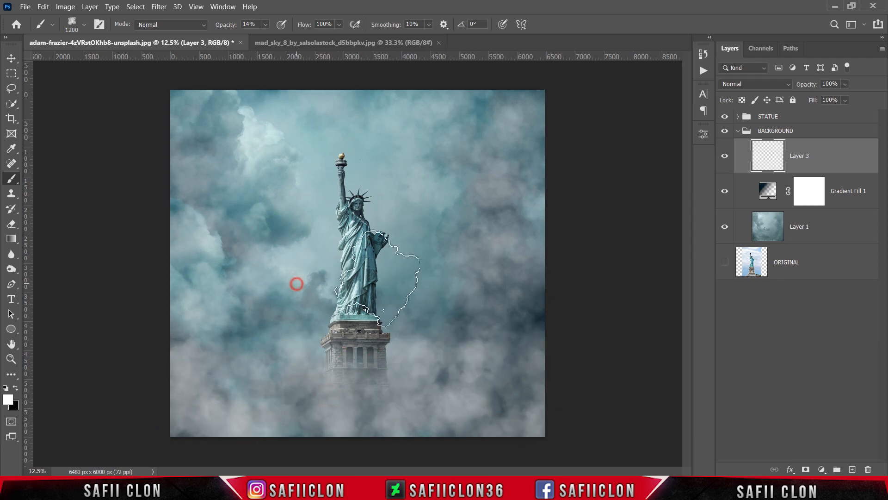
click(428, 147)
click(421, 88)
click(228, 89)
- Enlarge the cloud brush to 1300 px and thicken the clouds along the lower left and right side of the image
key(])
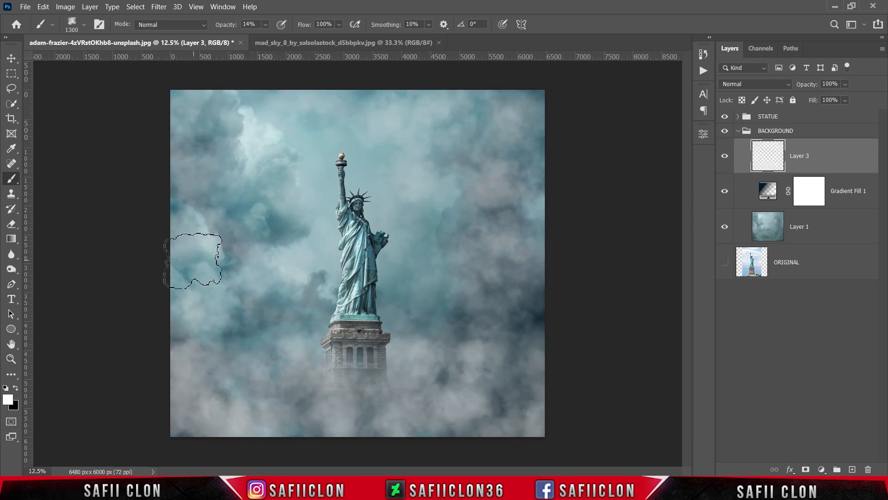
click(182, 317)
click(476, 407)
click(512, 321)
click(509, 223)
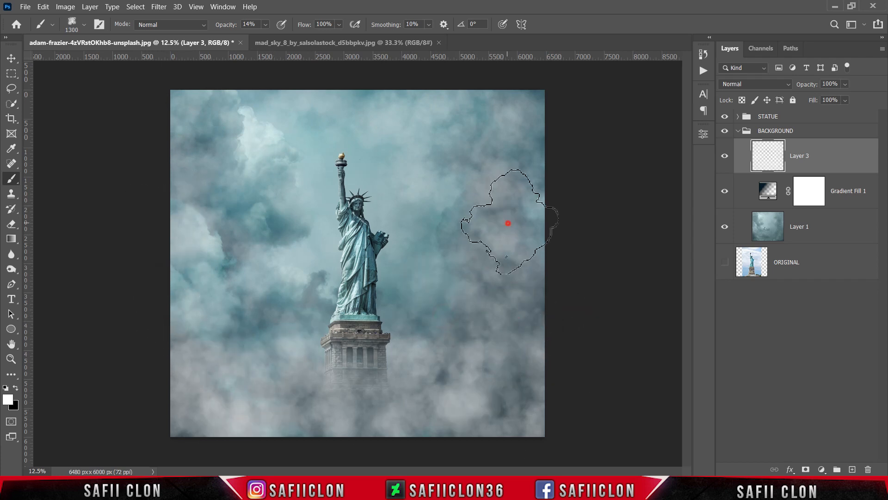
click(542, 161)
click(533, 108)
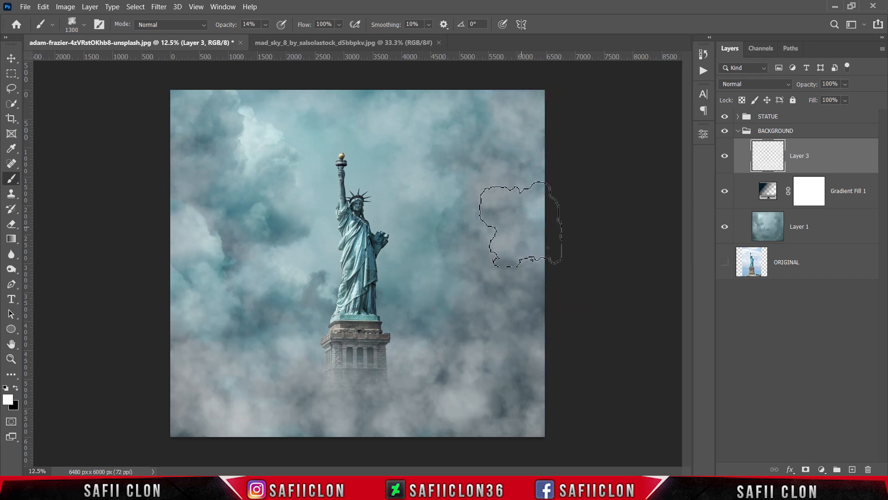
- Set the cloud layer's blend mode to Color Dodge and add a new layer above it
click(788, 85)
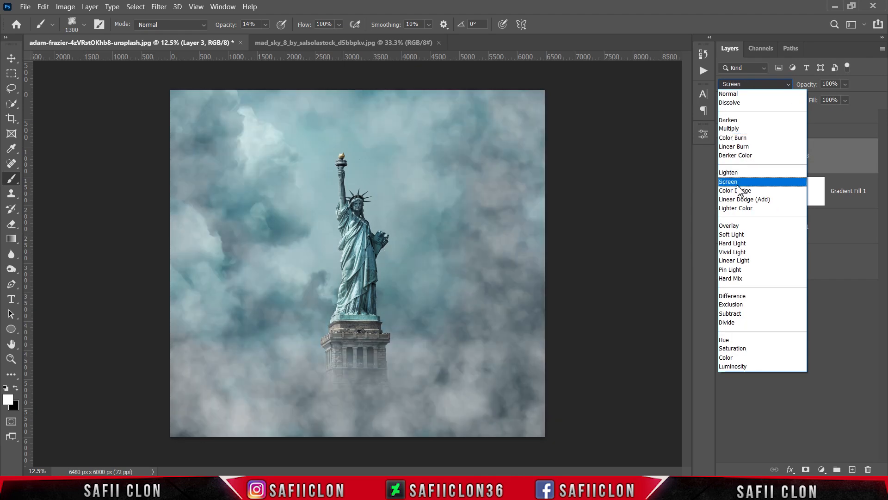
click(739, 193)
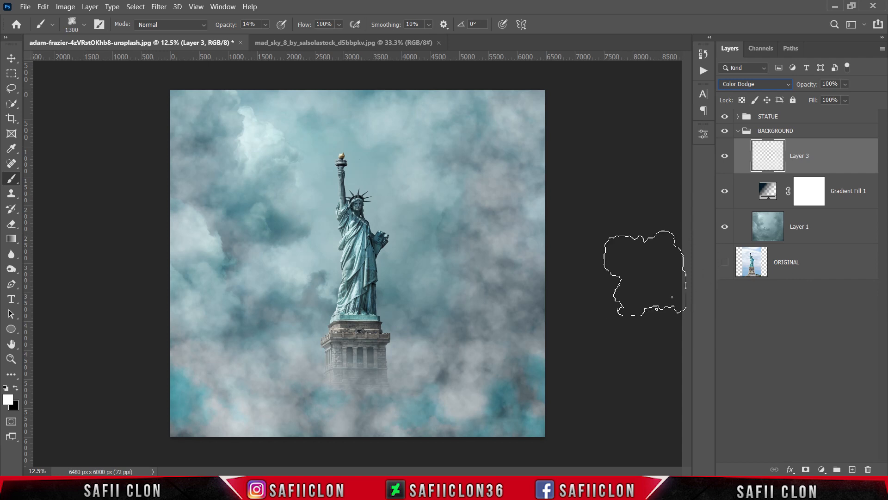
click(853, 470)
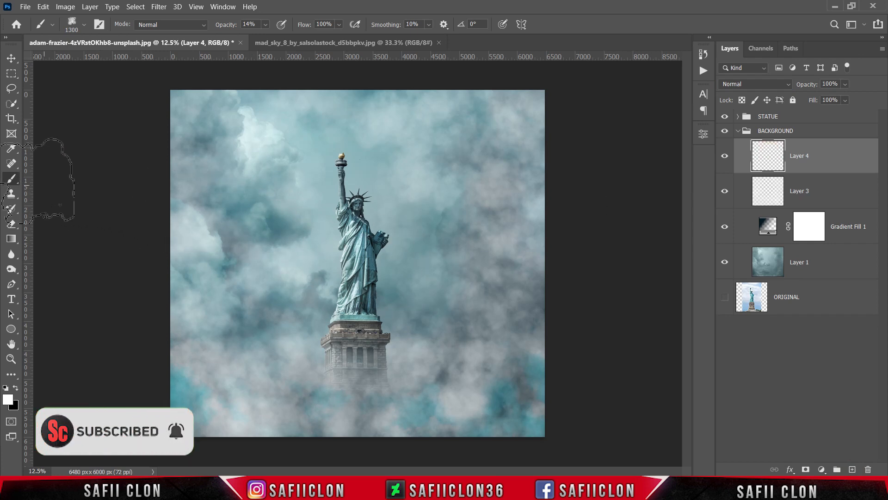
- Switch the Brush tool to the Soft Round brush from General Brushes and set its size to 511 px
right_click(11, 179)
click(47, 178)
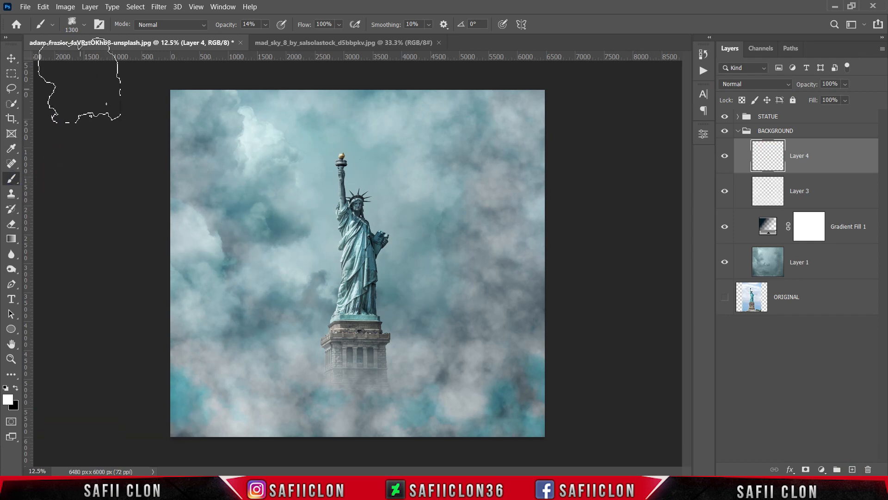
click(84, 25)
drag(214, 273, 214, 163)
click(85, 175)
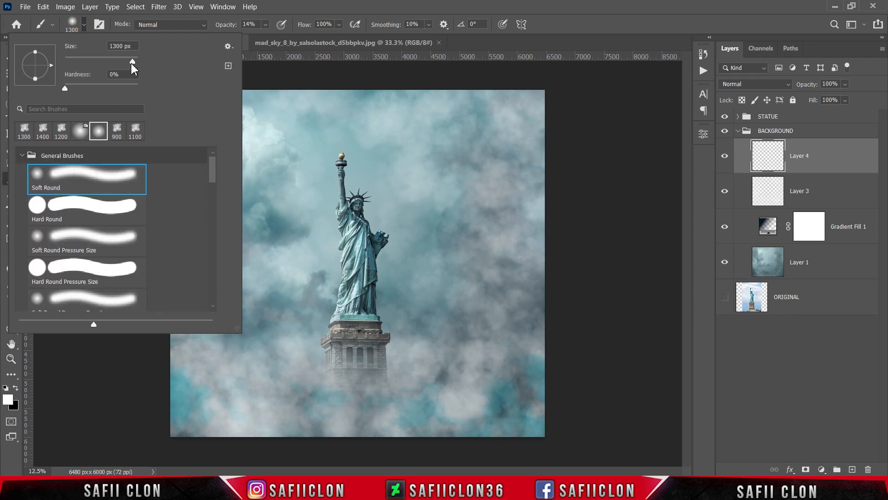
drag(133, 61, 131, 61)
click(86, 26)
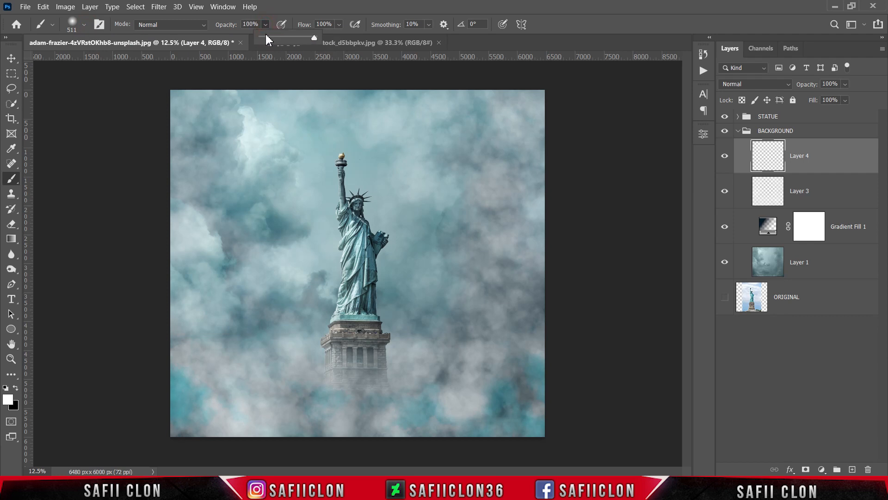
- Set the brush opacity to 100% and use white (#ffffff) as the foreground color
click(265, 25)
click(10, 401)
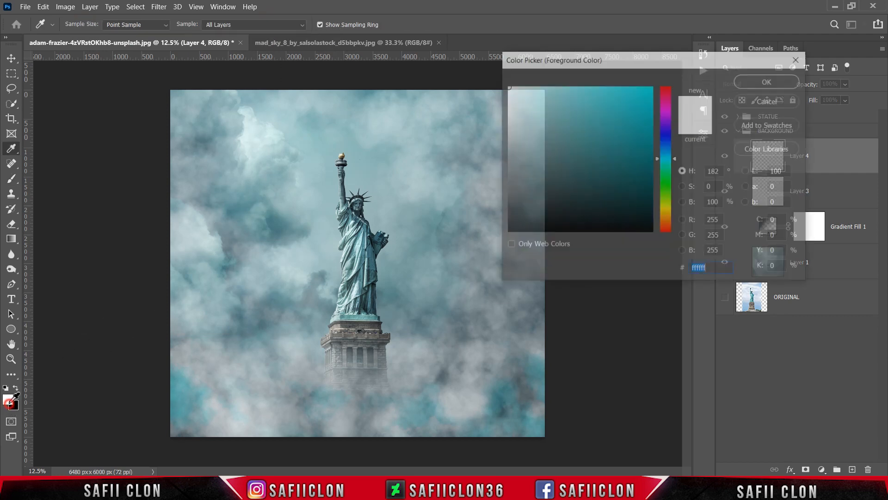
click(764, 80)
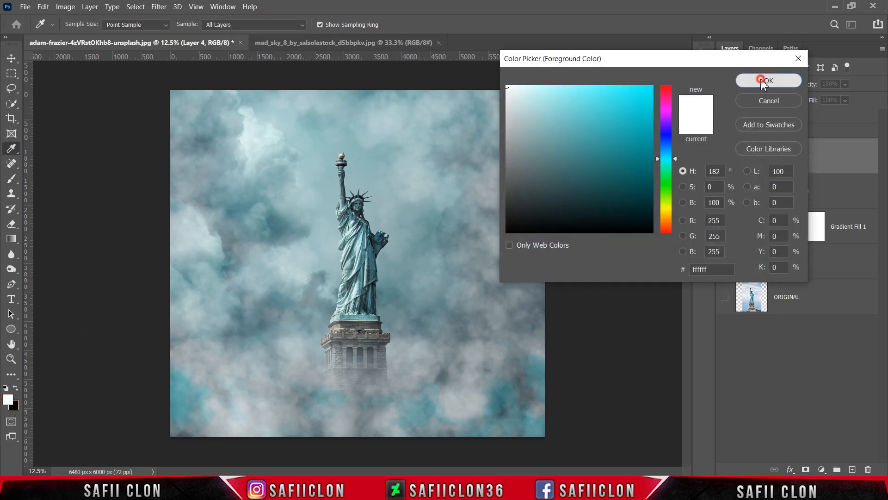
- Enlarge the soft brush to 2000 px and paint a single white glow behind the statue's upper body on Layer 4
key(bracketright)
key(bracketright)
key(bracketright)
key(bracketright)
key(bracketright)
key(bracketright)
key(bracketright)
key(bracketright)
key(bracketright)
key(bracketright)
key(bracketright)
key(bracketright)
key(bracketright)
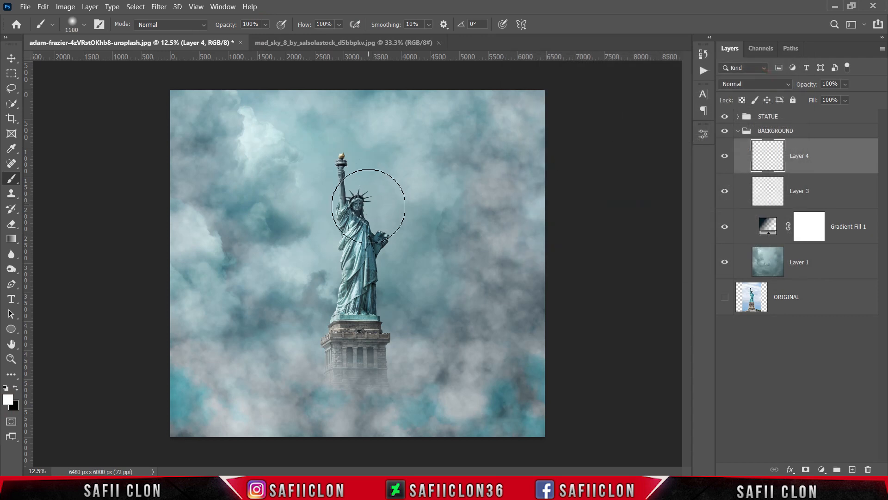
key(bracketright)
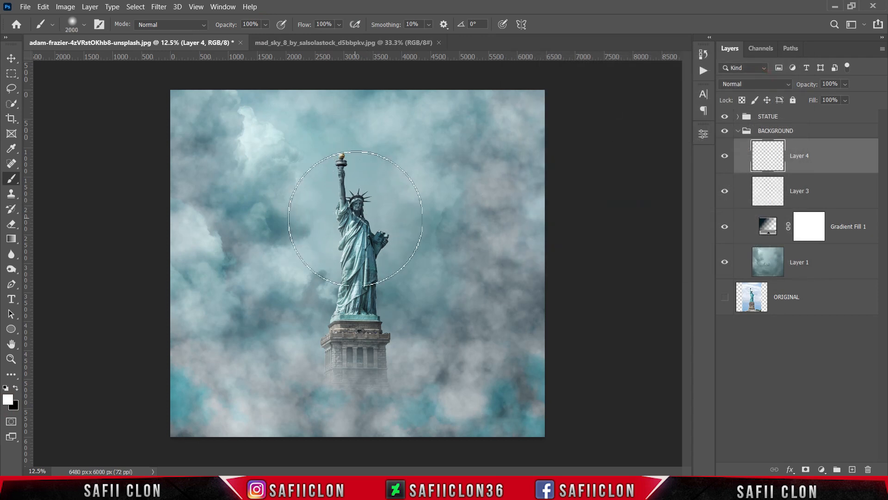
click(355, 218)
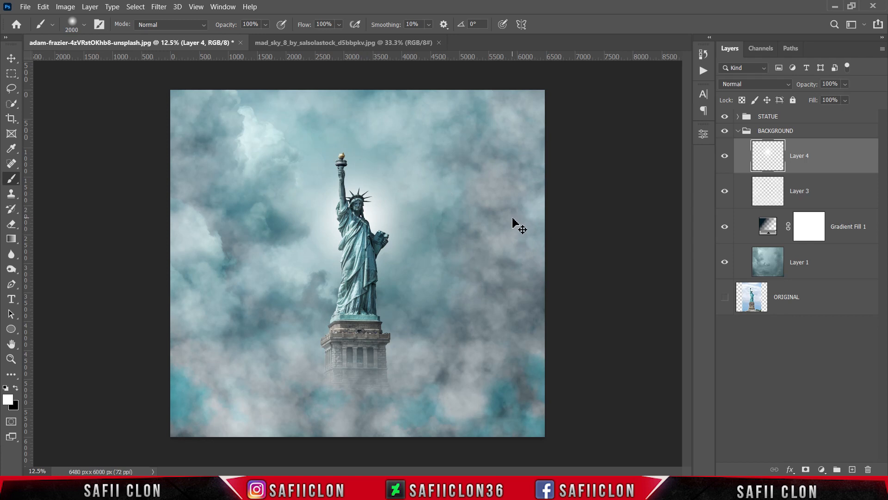
- Free-transform the white glow to about 190% width and 235% height, centered slightly higher behind the statue
key(ctrl+t)
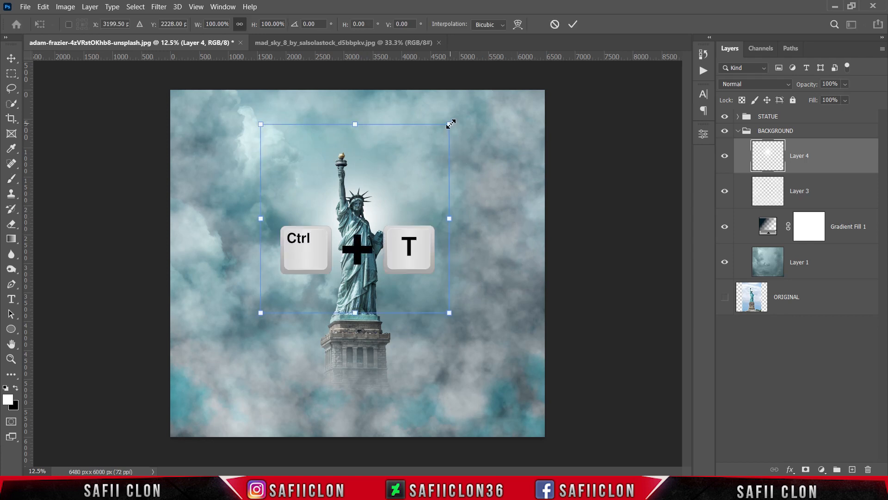
drag(451, 124, 507, 65)
drag(355, 368, 354, 404)
drag(505, 218, 535, 221)
mouse_move(371, 237)
mouse_down()
mouse_move(366, 241)
mouse_move(366, 221)
mouse_up()
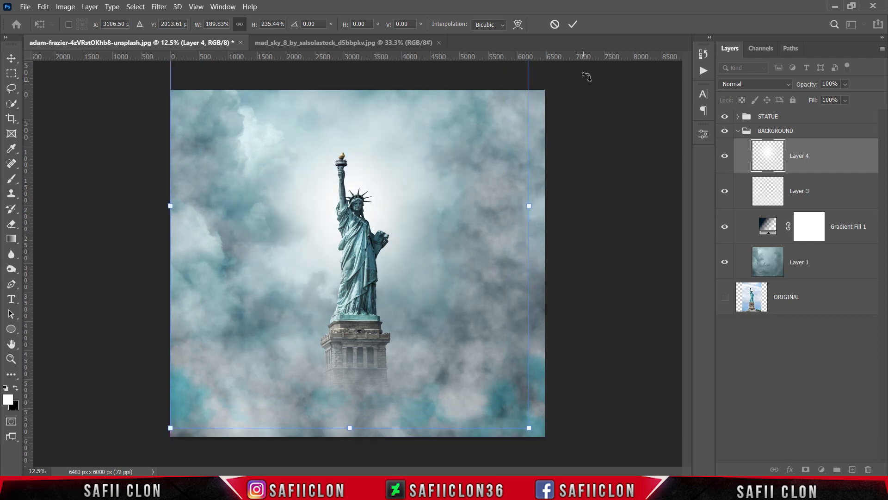
click(572, 26)
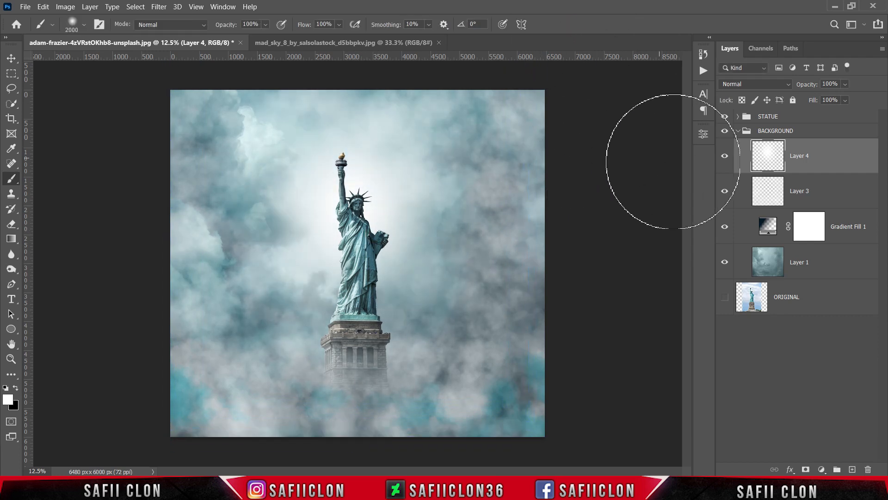
- Compare the image with and without the glow layer, and set that layer's blend mode to Overlay
click(725, 160)
click(725, 159)
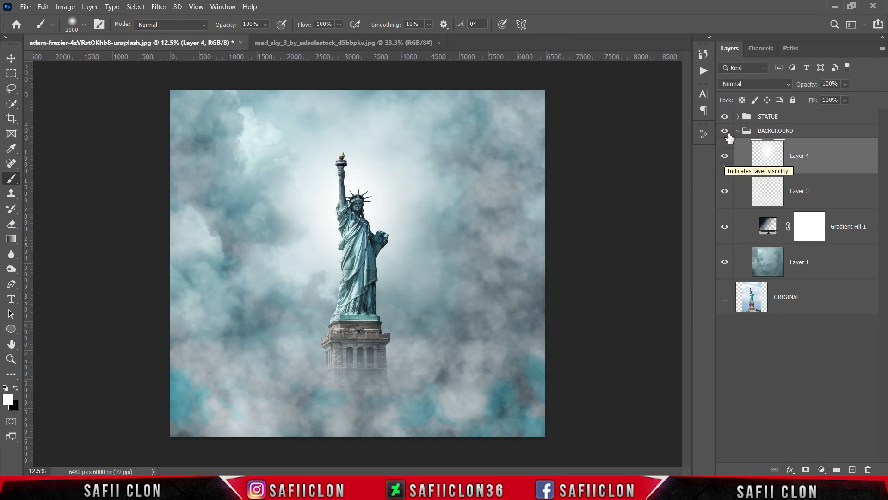
click(764, 84)
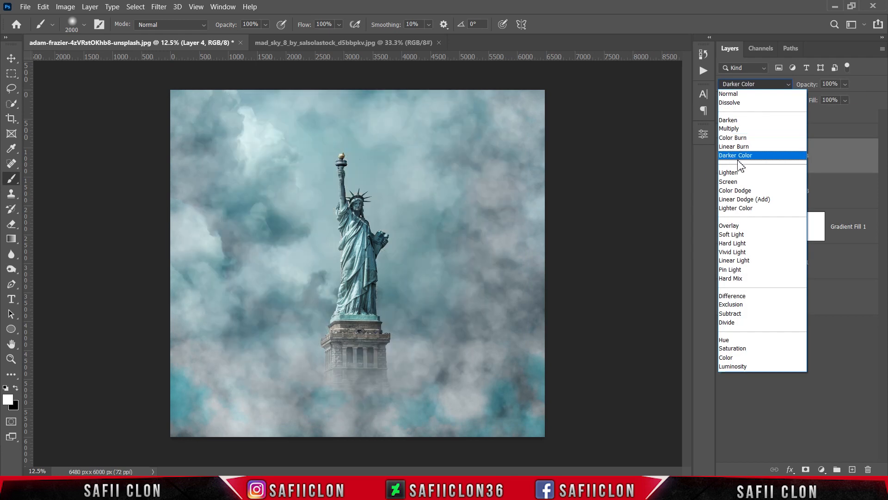
click(736, 228)
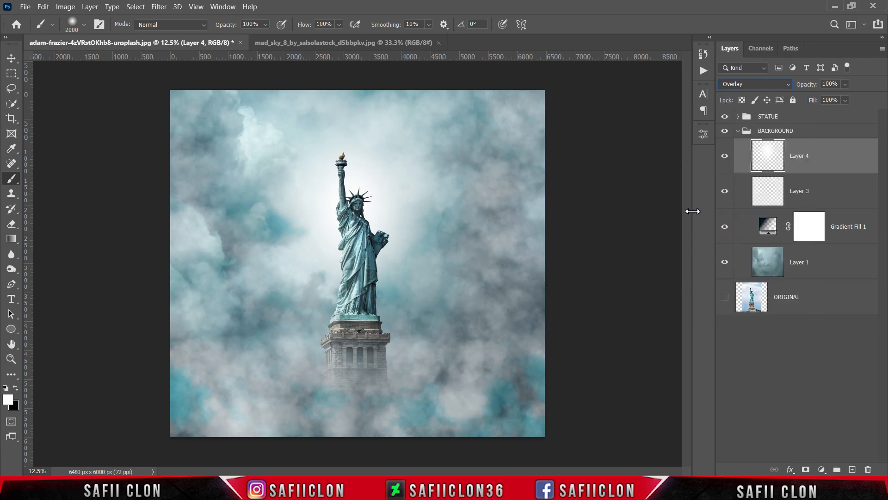
- Collapse the BACKGROUND group and select the STATUE group
click(738, 132)
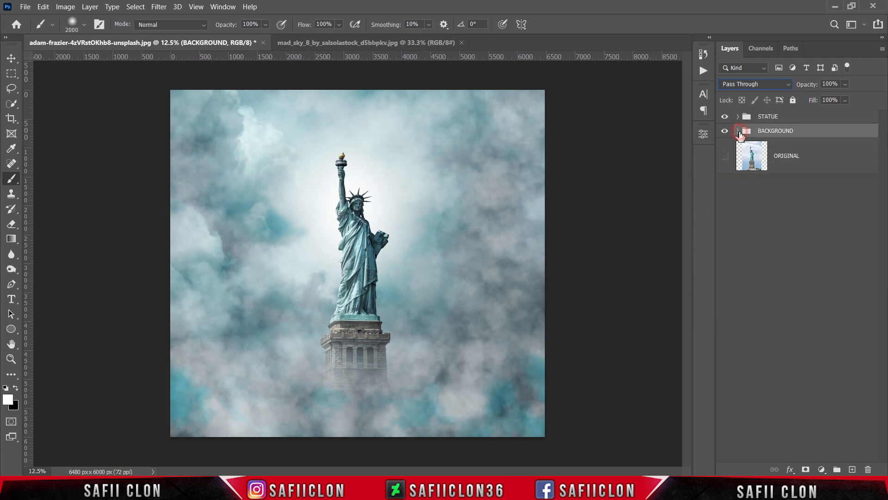
click(807, 120)
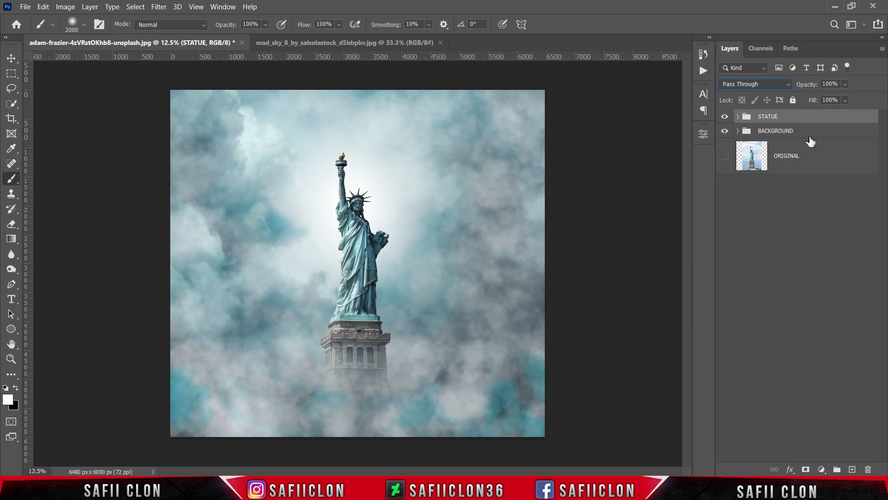
- Add a new layer above the STATUE group and set the foreground color to #399598
click(852, 468)
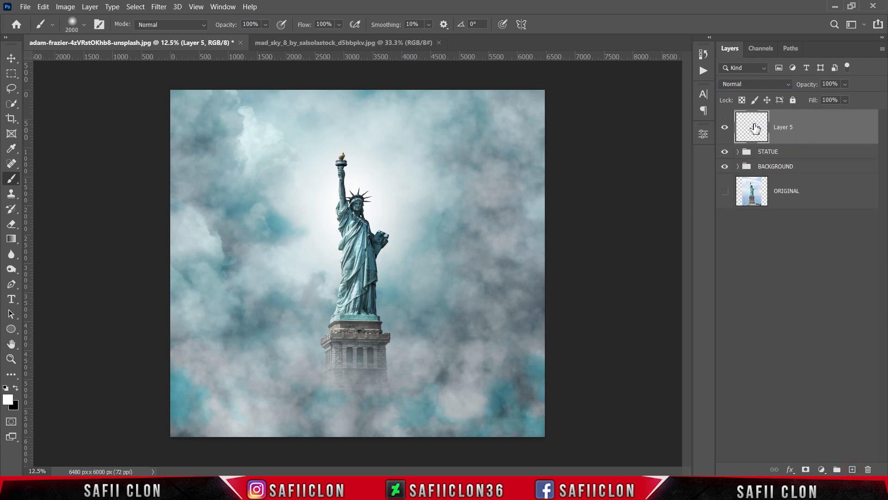
click(8, 399)
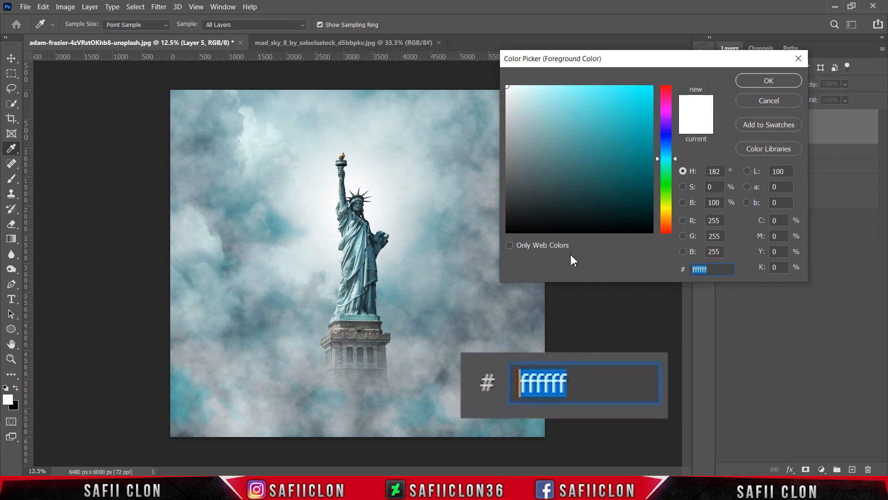
text(399)
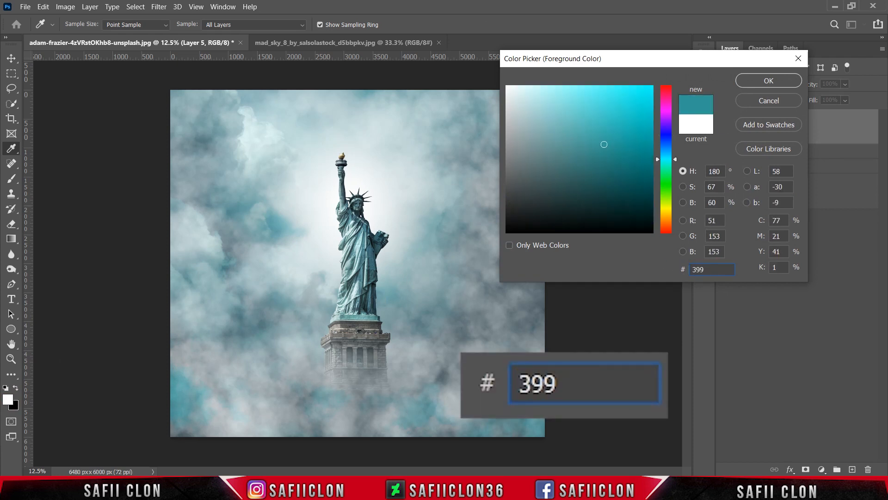
text(598)
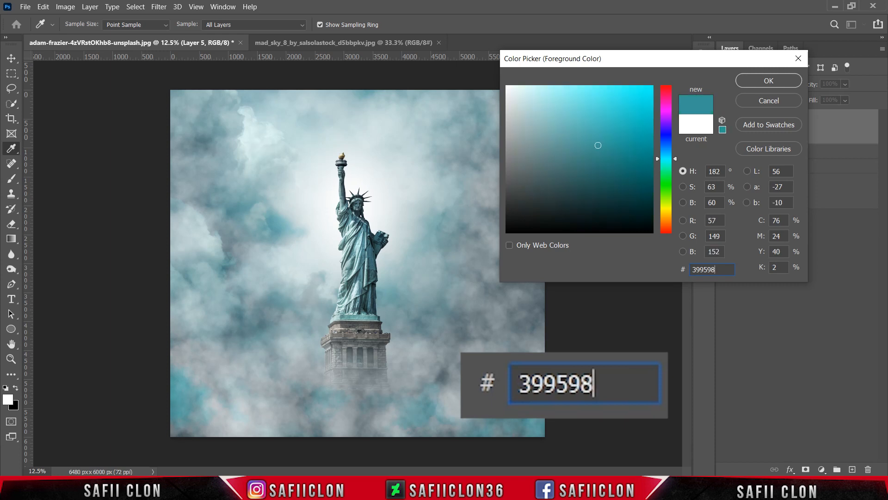
click(768, 81)
- Set up the CLOD 1 cloud brush at 448 px with 16% opacity
key(b)
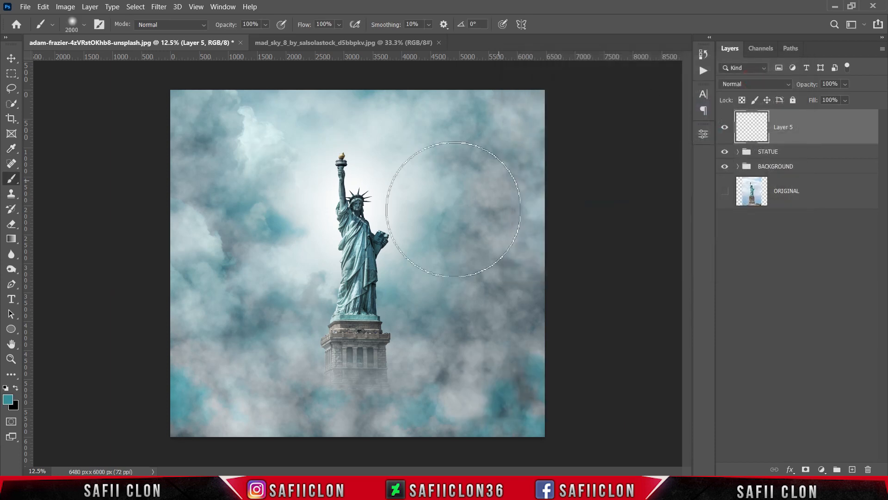
right_click(15, 183)
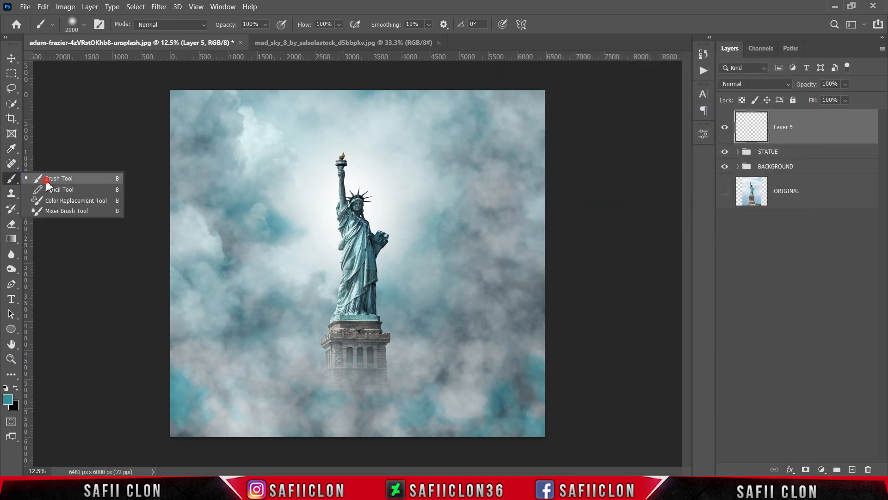
click(86, 25)
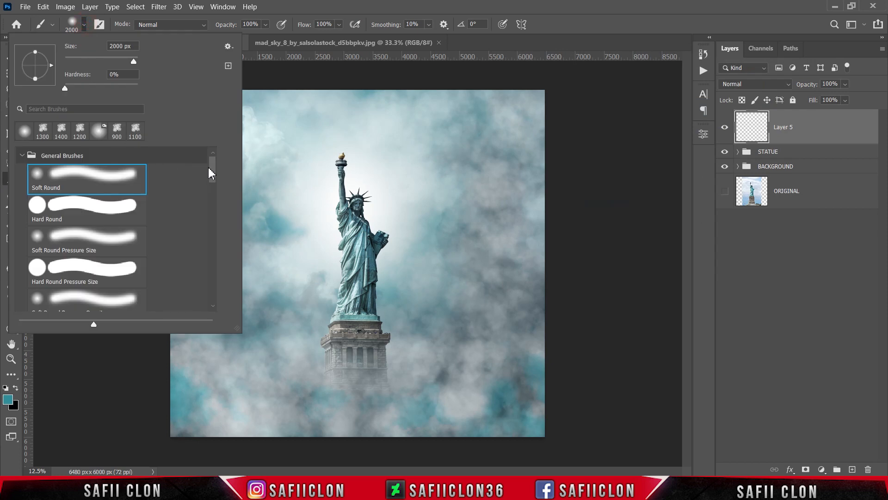
drag(210, 170, 222, 264)
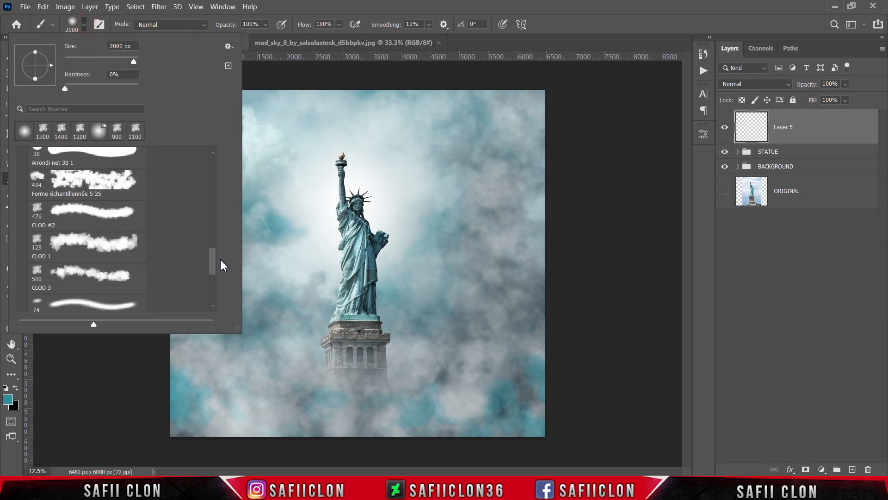
click(99, 245)
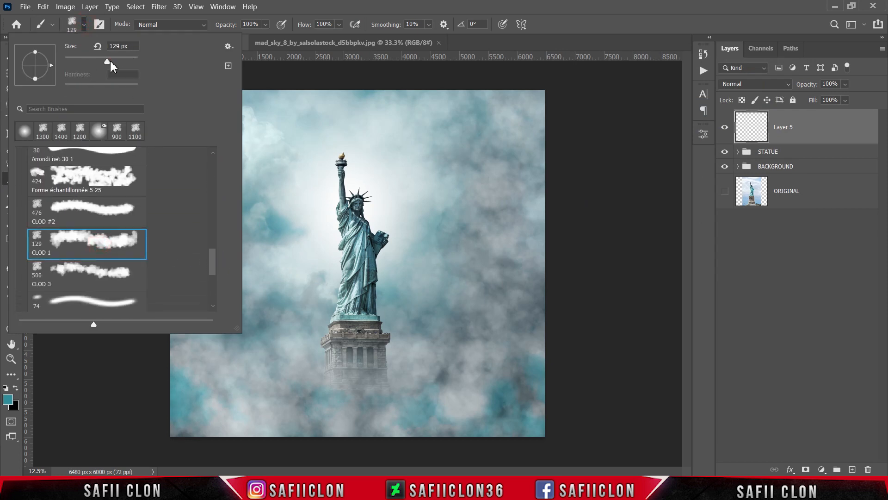
drag(128, 63, 129, 64)
click(85, 25)
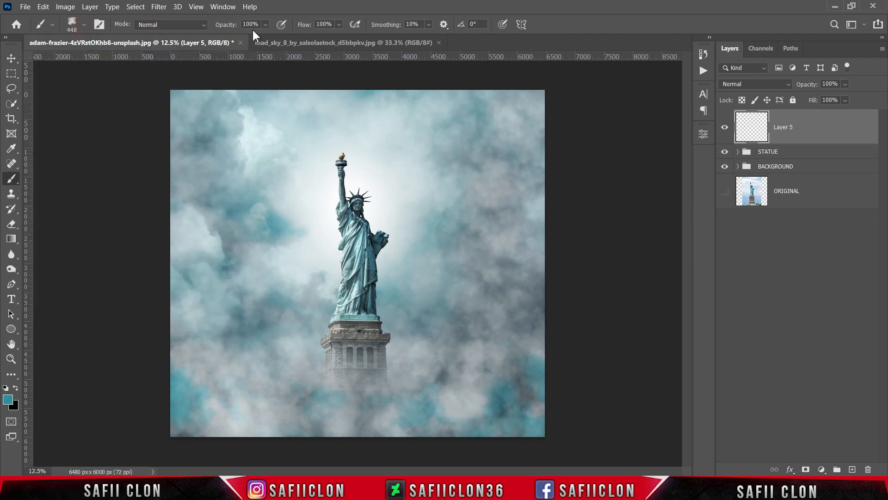
click(266, 26)
drag(279, 38, 263, 38)
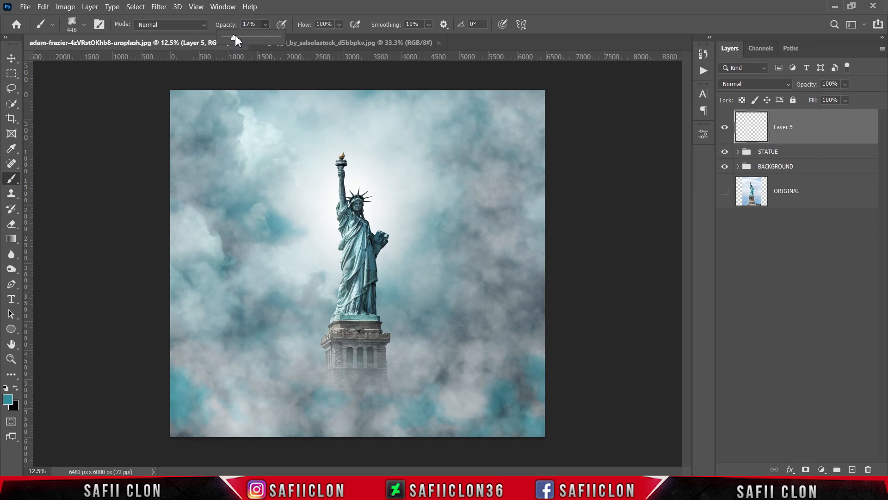
drag(235, 37, 233, 37)
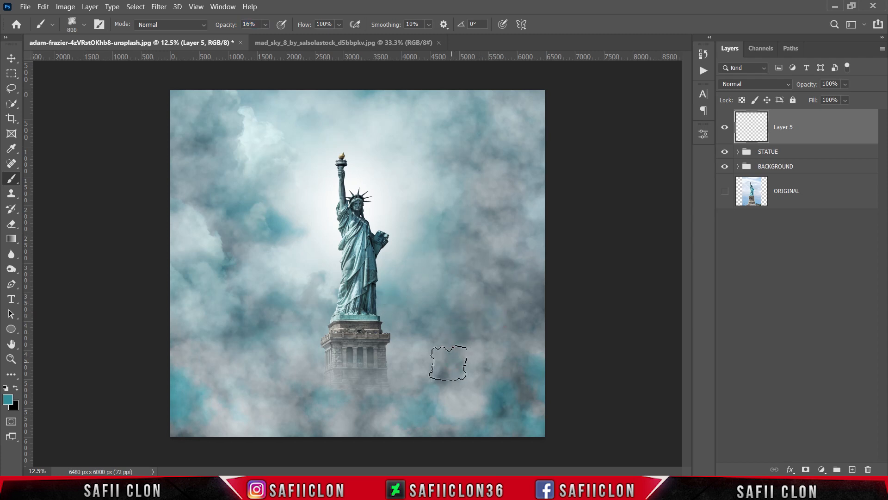
- Enlarge the cloud brush and paint teal clouds across the whole image on Layer 5, ending with a 900 px brush size
key(bracketright)
key(bracketright)
mouse_move(449, 362)
mouse_down()
mouse_move(419, 359)
mouse_move(467, 397)
mouse_move(339, 369)
mouse_move(270, 400)
mouse_move(238, 144)
mouse_move(203, 104)
mouse_move(211, 275)
mouse_move(331, 99)
mouse_move(452, 99)
mouse_move(544, 114)
mouse_move(440, 314)
mouse_move(531, 321)
mouse_move(291, 351)
mouse_move(400, 359)
mouse_move(393, 419)
mouse_move(179, 259)
mouse_move(405, 209)
mouse_move(338, 157)
mouse_move(311, 193)
mouse_move(407, 244)
mouse_move(299, 143)
mouse_move(256, 88)
mouse_move(311, 272)
mouse_move(343, 318)
mouse_move(305, 280)
mouse_move(194, 84)
mouse_move(254, 174)
mouse_move(519, 85)
mouse_move(578, 102)
mouse_up()
key(bracketright)
key(bracketleft)
key(bracketleft)
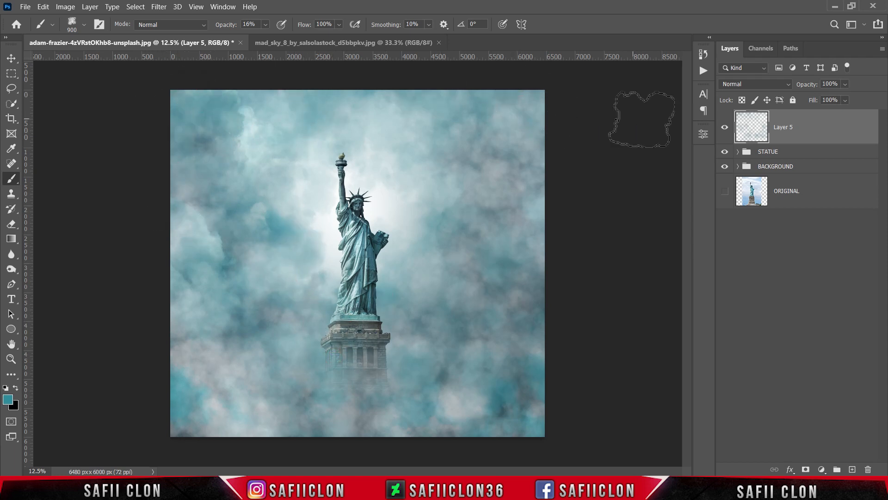
- Set Layer 5's blend mode to Overlay and compare the image with and without the layer
click(770, 85)
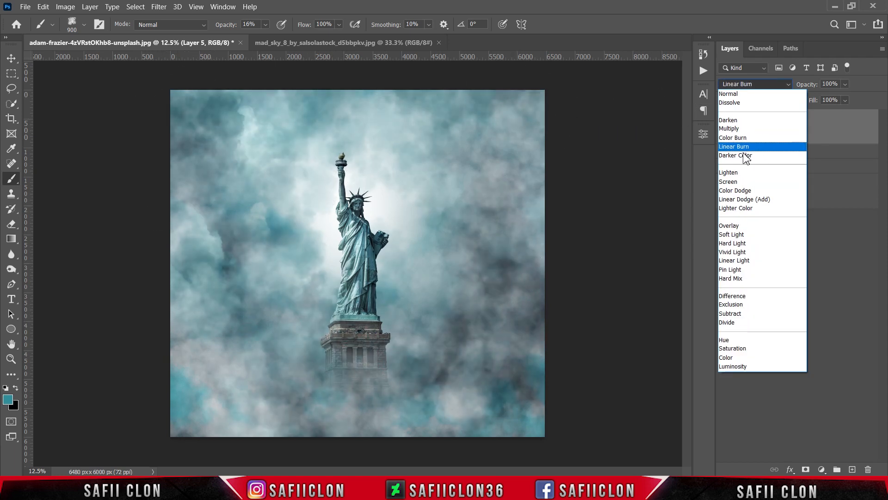
click(737, 226)
click(727, 127)
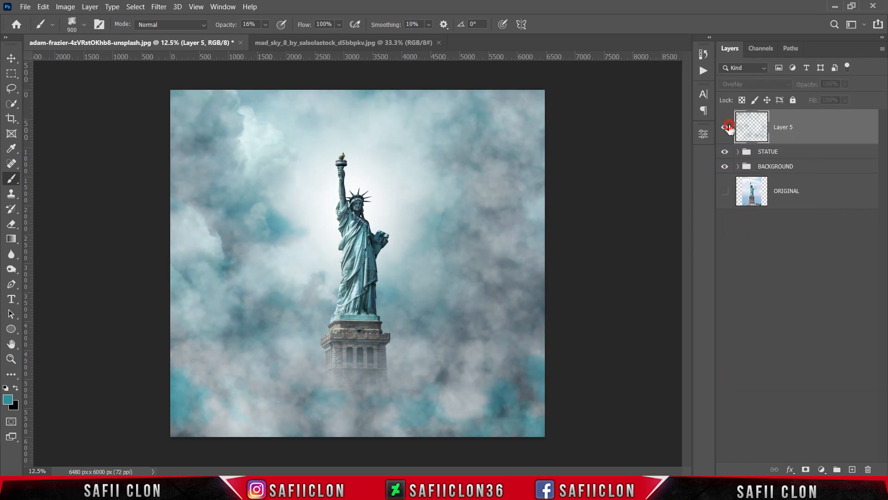
- Dab more teal cloud texture onto Layer 5 around the sky's edges, the lower clouds and the area around the statue's torch
click(490, 209)
click(495, 171)
click(497, 298)
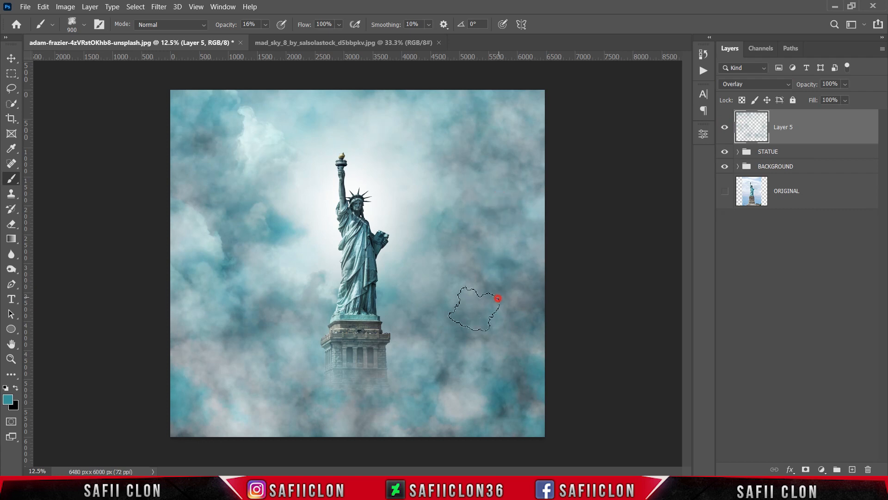
click(446, 330)
click(434, 361)
click(426, 342)
click(267, 428)
click(245, 424)
click(189, 359)
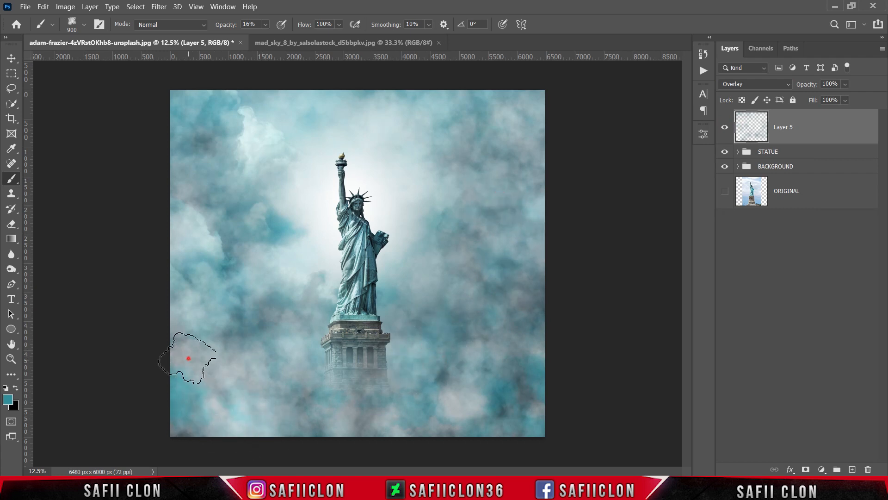
click(202, 301)
click(185, 188)
click(379, 428)
click(549, 323)
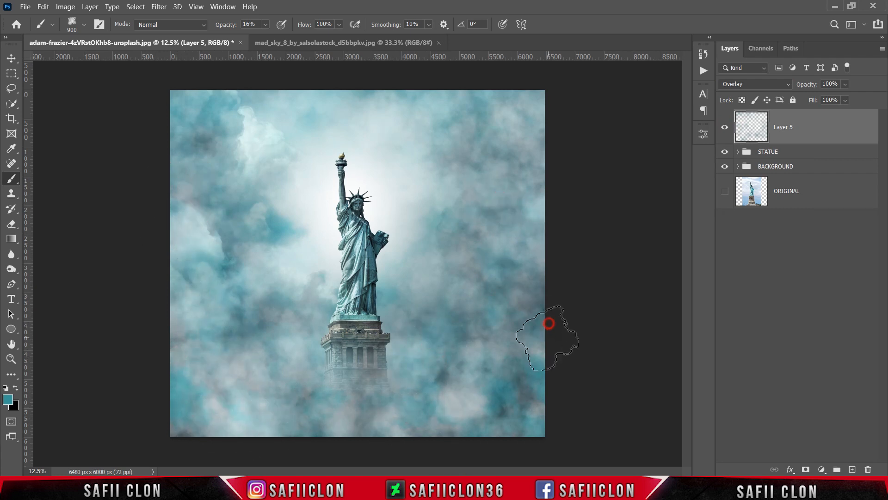
click(548, 242)
click(486, 162)
click(387, 117)
click(387, 186)
click(339, 170)
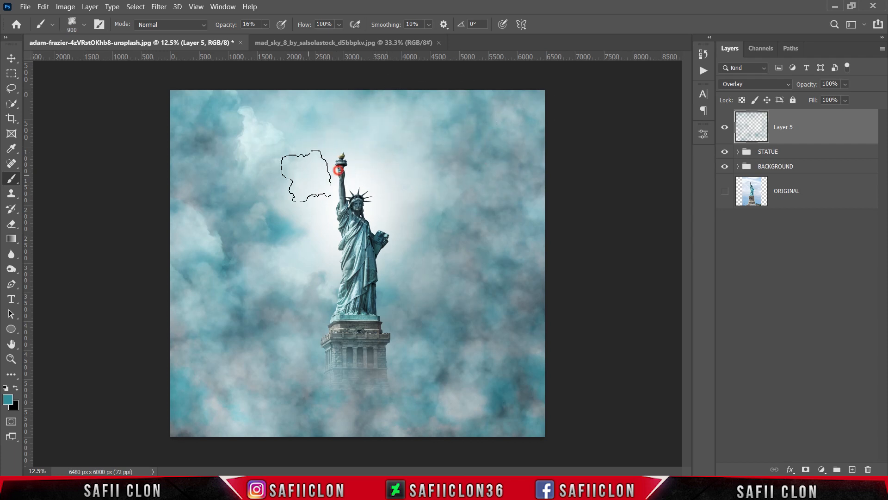
click(280, 135)
click(439, 232)
click(305, 106)
click(190, 180)
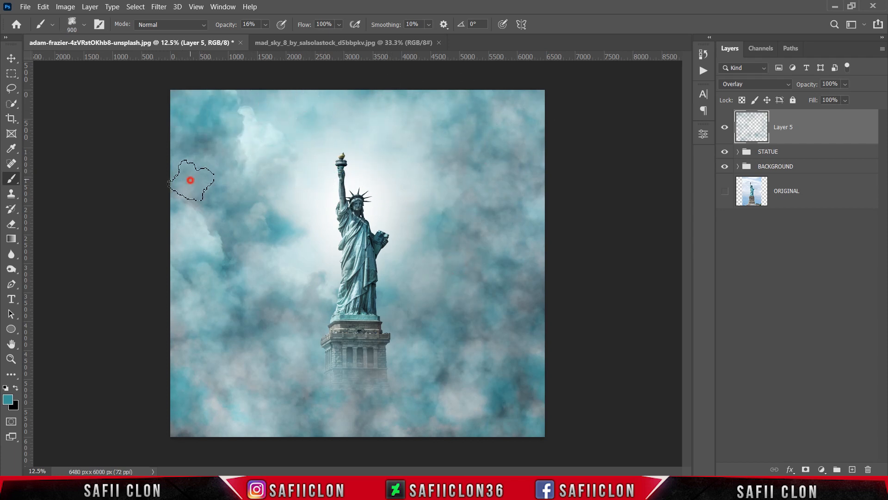
- Compare the image with and without the finished teal cloud painting on Layer 5
click(726, 131)
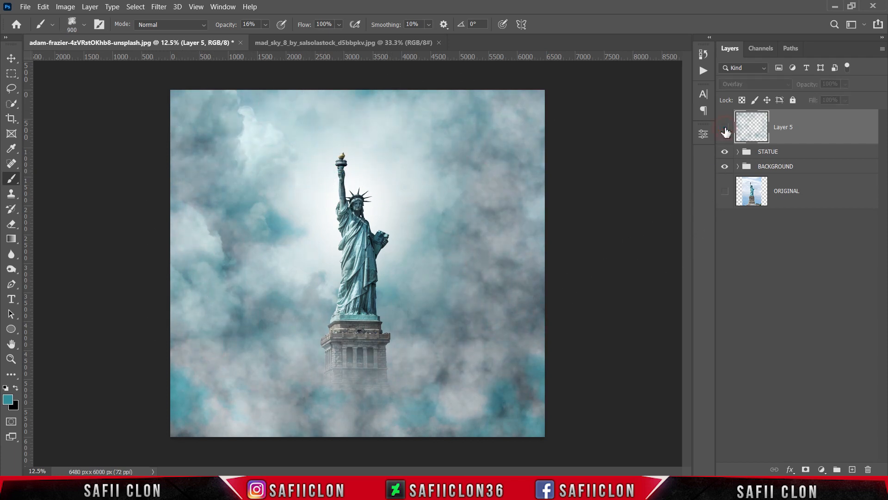
click(725, 129)
click(725, 130)
click(726, 130)
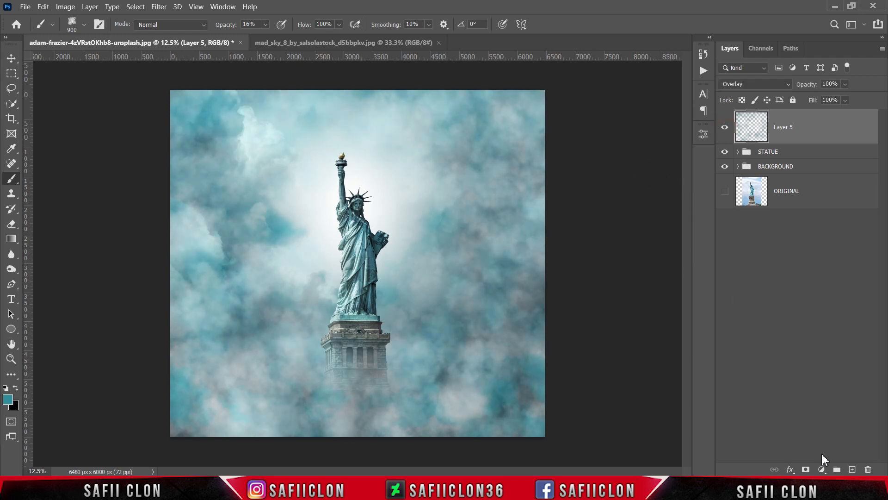
- Add a Color Lookup adjustment layer on top with the Kodak 5205 Fuji 3510 (by Adobe).cube 3DLUT and set its blend mode to Linear Burn
click(822, 470)
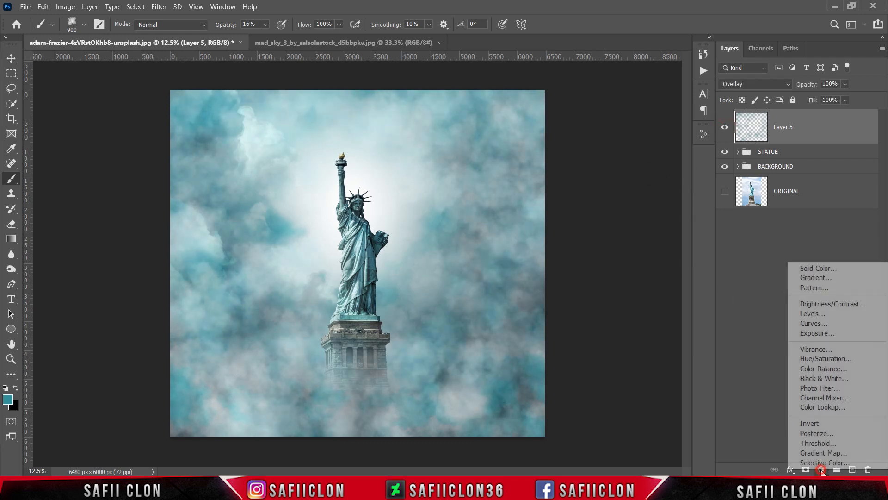
click(818, 409)
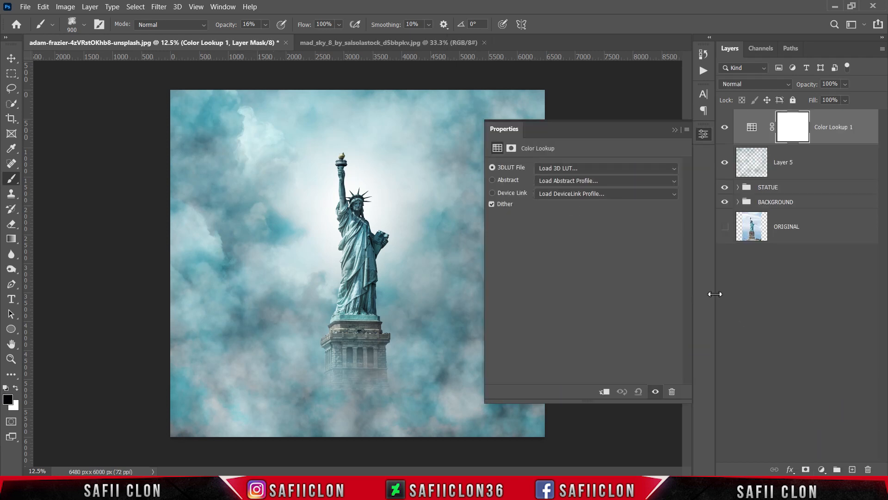
click(624, 168)
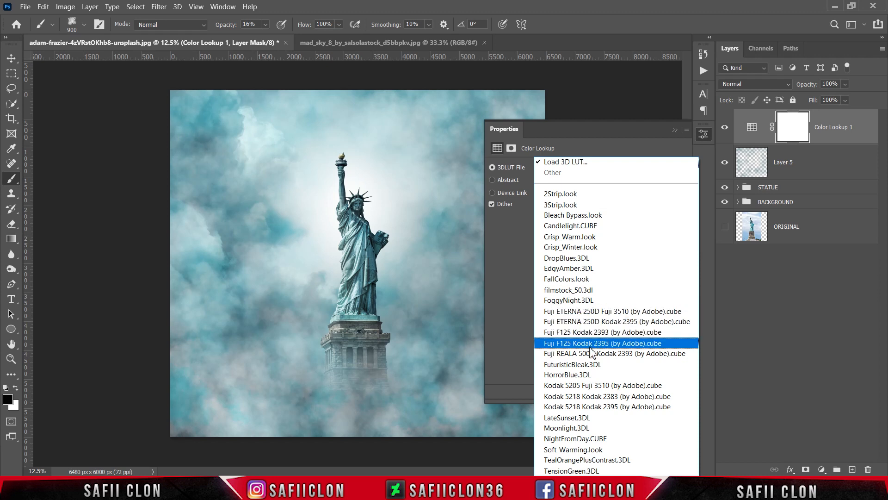
click(604, 385)
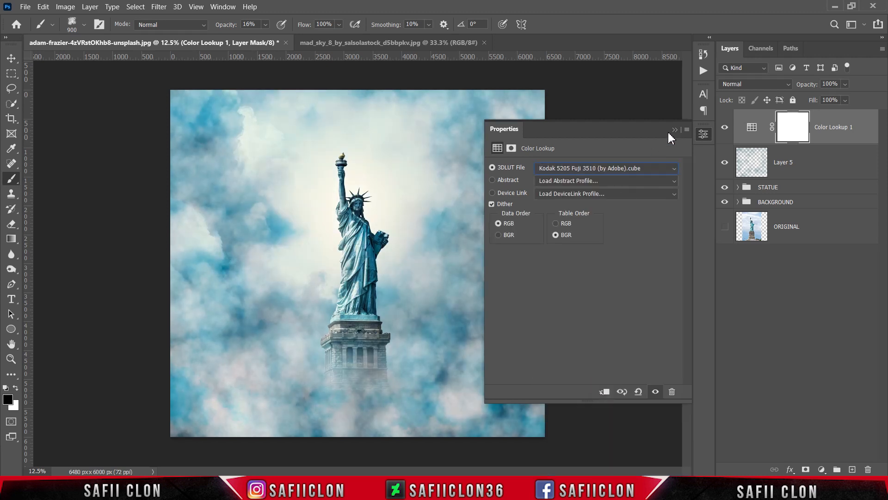
click(675, 130)
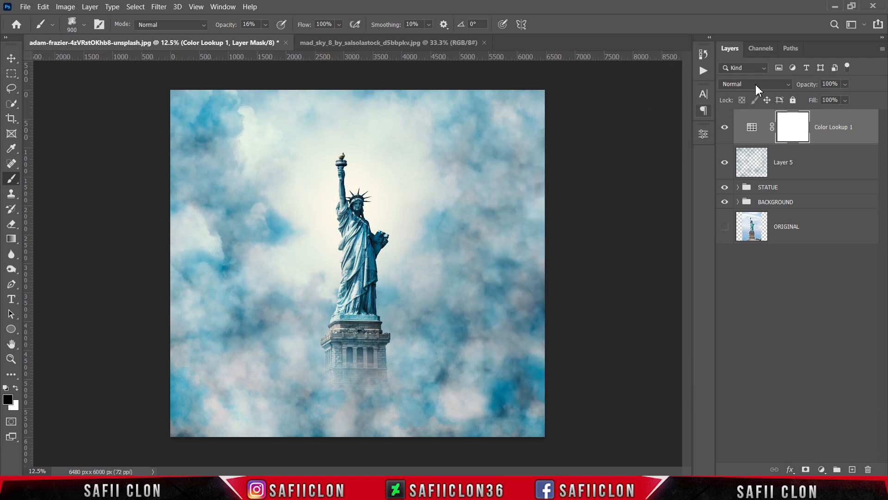
click(757, 85)
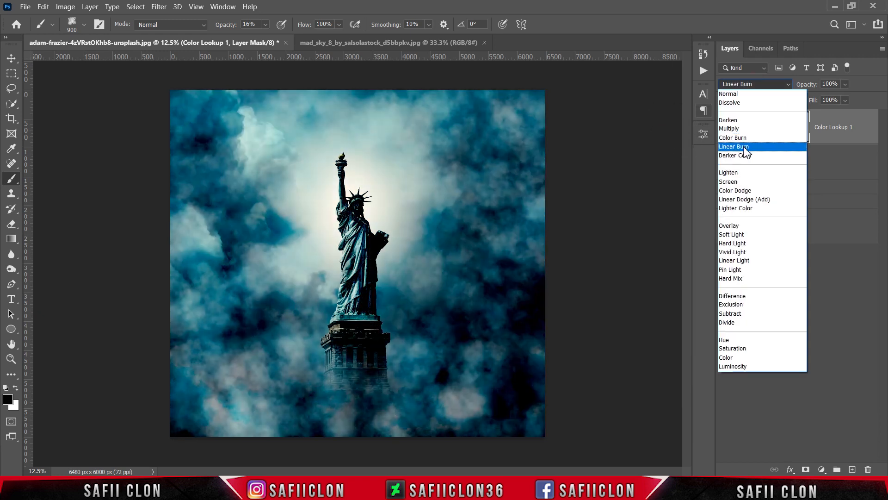
click(743, 148)
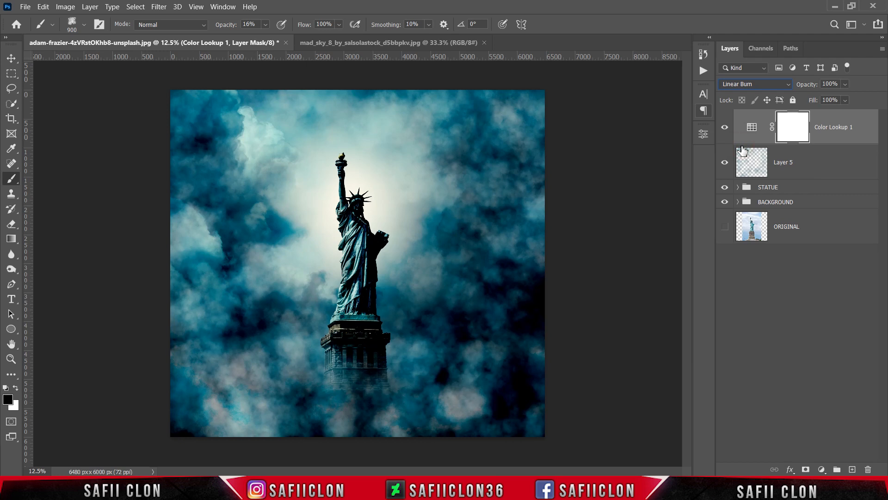
- Target the Color Lookup layer's mask and set up a Soft Round brush at 1457 px with 100% opacity
click(792, 127)
right_click(11, 179)
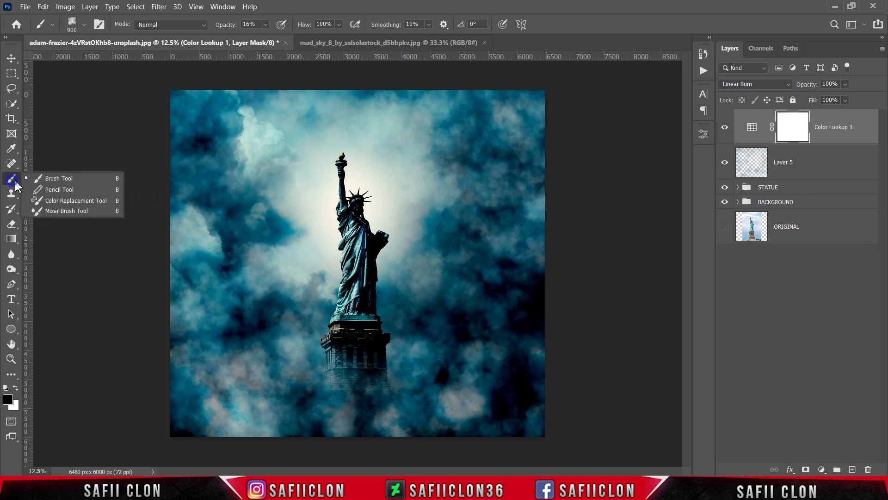
click(64, 179)
click(84, 25)
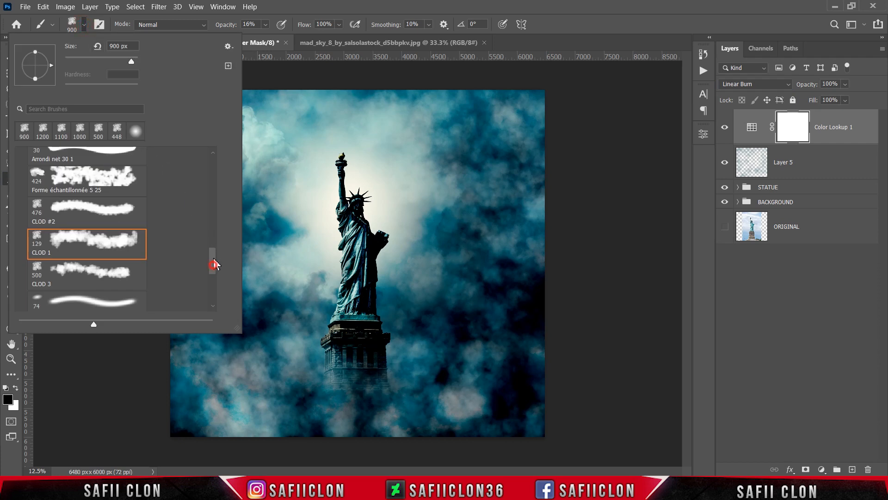
drag(214, 265, 224, 170)
click(94, 176)
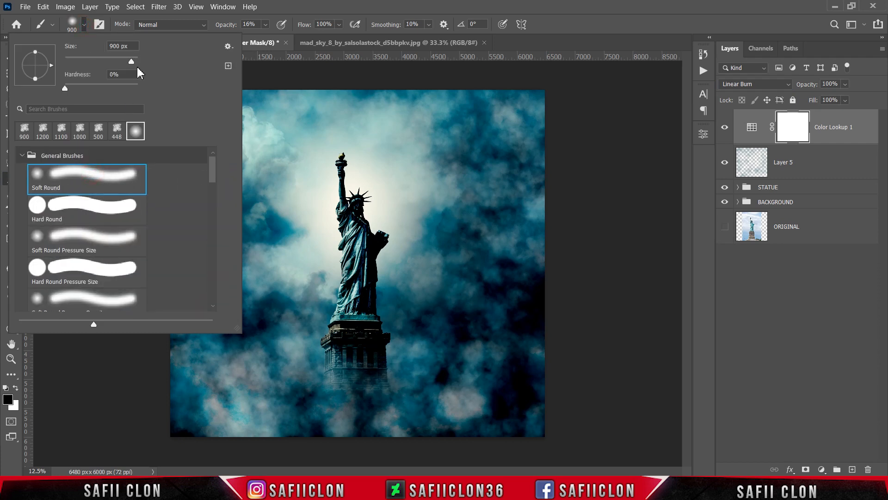
click(133, 61)
click(85, 29)
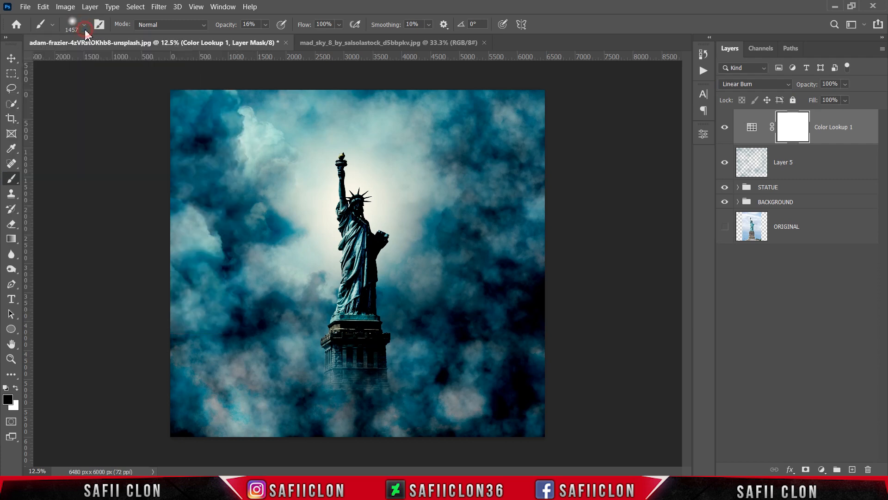
click(266, 24)
drag(267, 37, 319, 42)
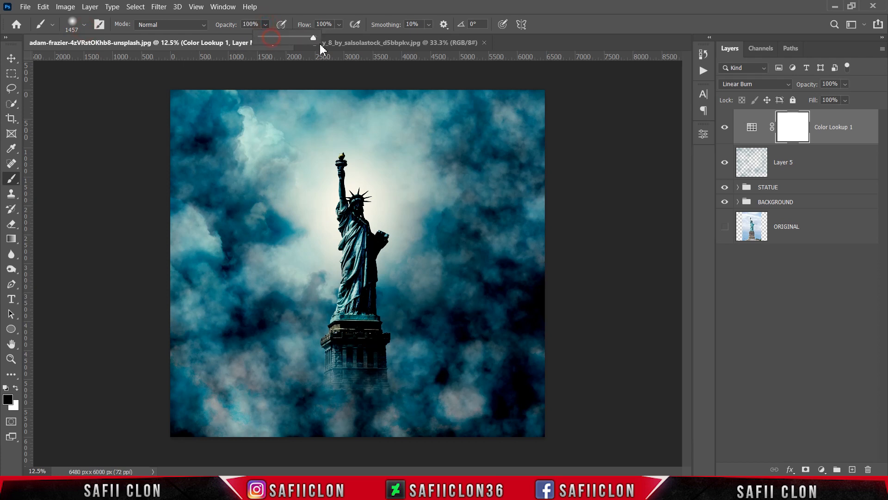
click(267, 27)
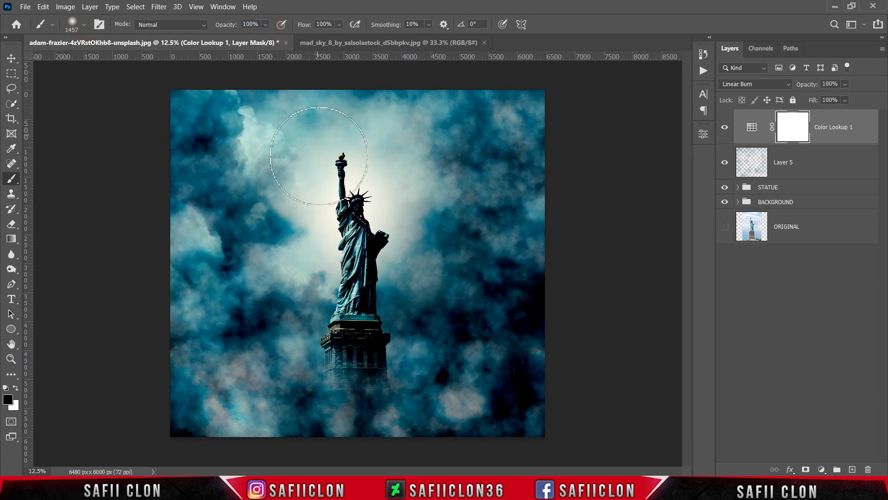
- Enlarge the brush to 2000 px and dab black on the Color Lookup mask over the statue's upper body
key(Return)
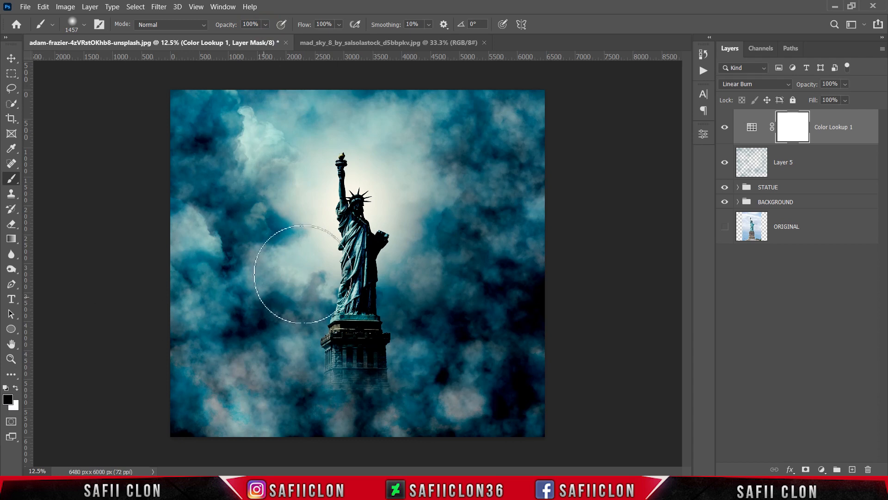
key(bracketright)
key(bracketright)
key(bracketright)
key(bracketright)
key(bracketright)
key(bracketright)
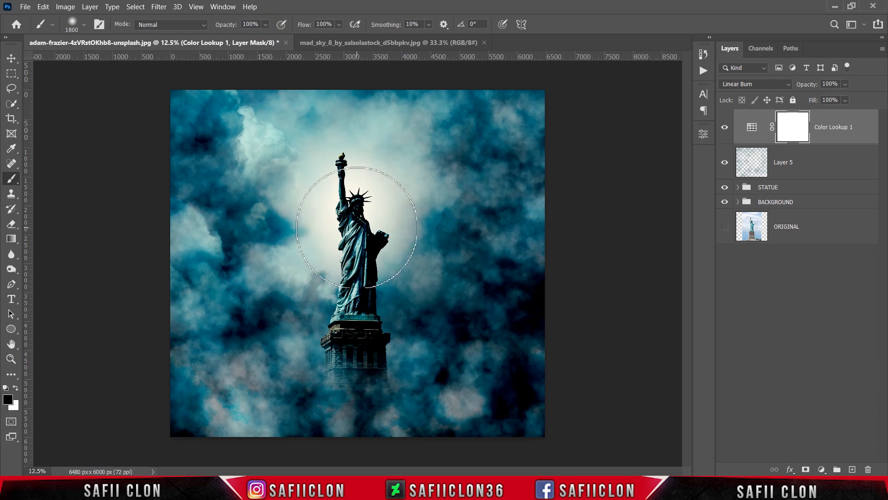
click(357, 227)
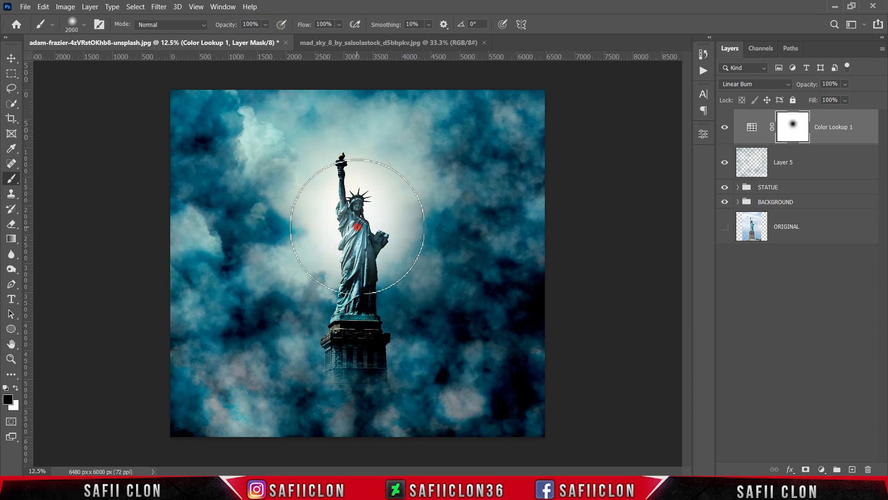
click(358, 227)
click(358, 227)
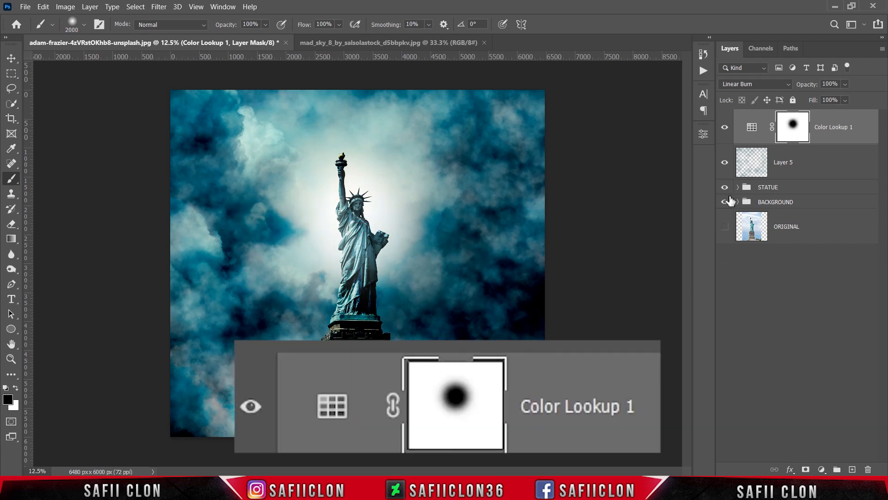
- Unlink the Color Lookup mask and scale its black spot to about 271% wide and 290% high, centred horizontally on the canvas
click(772, 127)
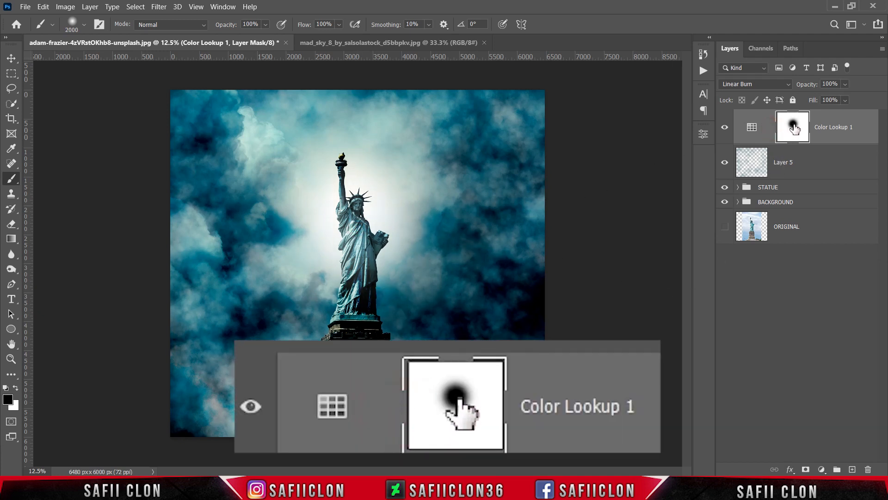
click(779, 133)
key(ctrl+t)
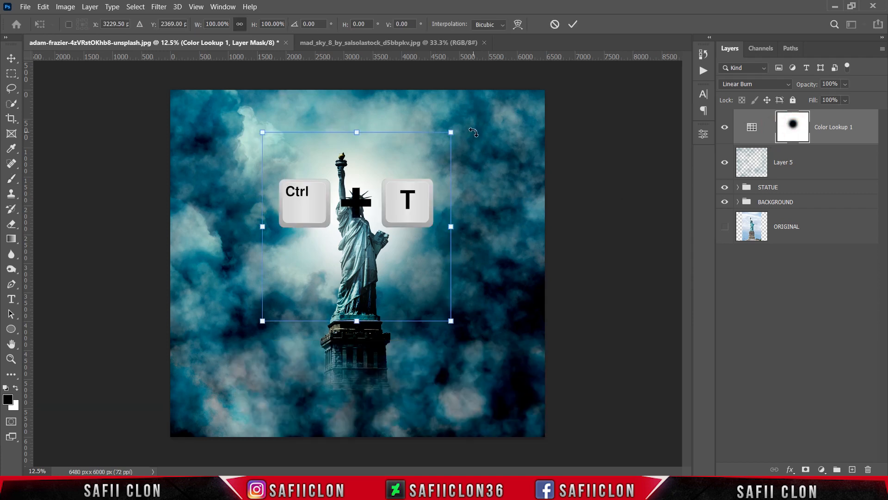
drag(453, 132, 579, 60)
mouse_move(405, 213)
mouse_down()
mouse_move(404, 252)
mouse_move(404, 230)
mouse_up()
key(ctrl+minus)
drag(491, 117, 569, 83)
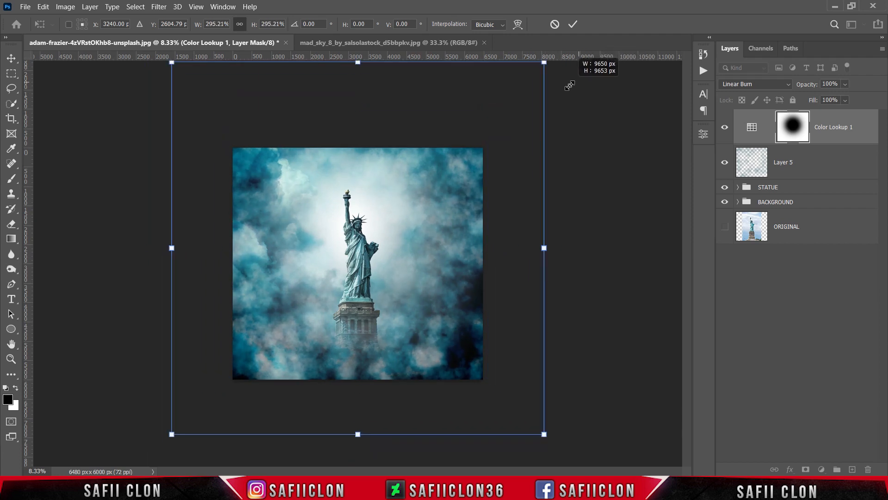
drag(407, 213, 359, 222)
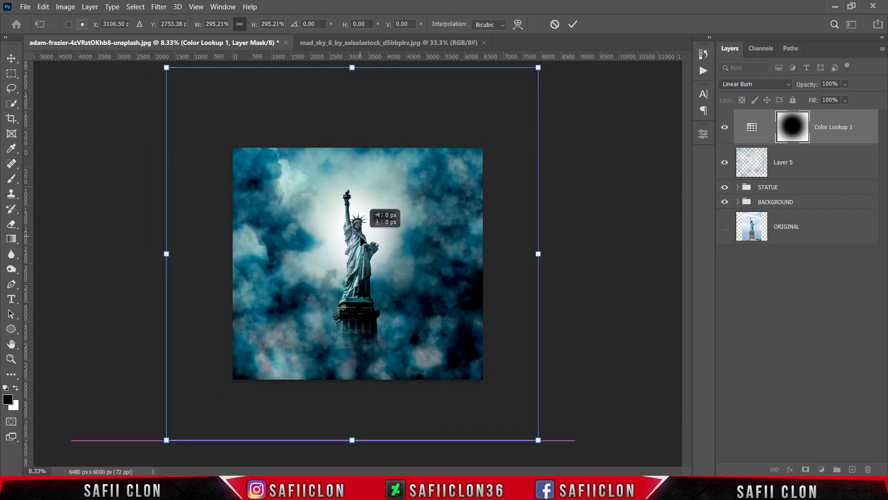
drag(352, 67, 355, 54)
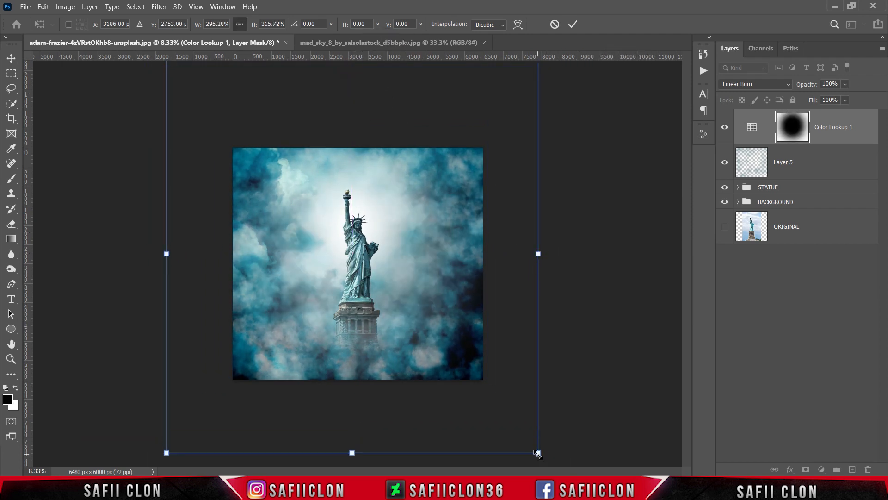
drag(538, 453, 523, 436)
drag(395, 299, 401, 303)
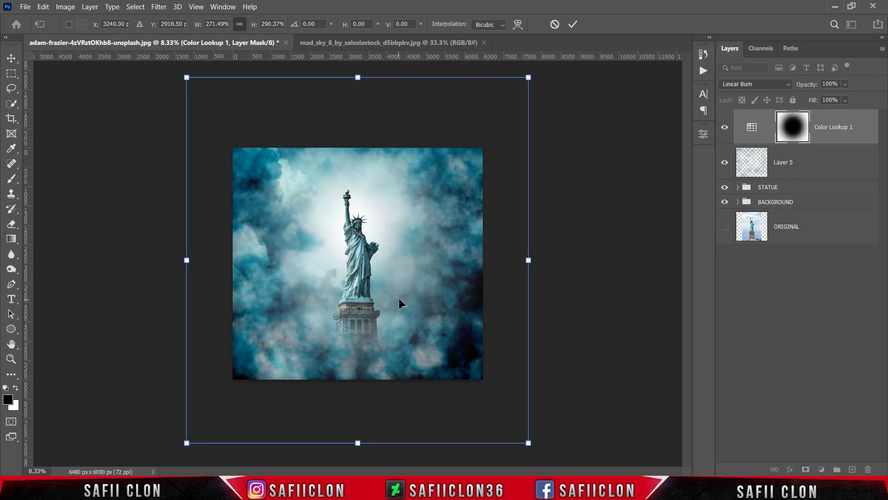
click(572, 24)
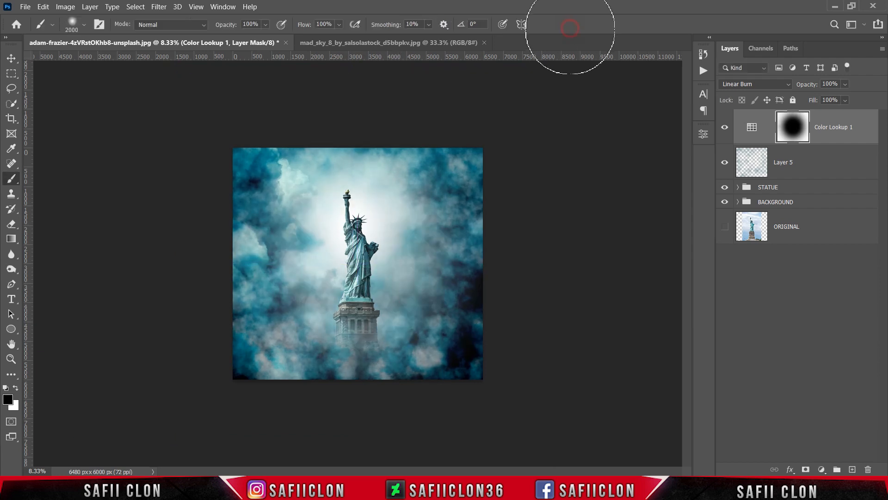
- Reduce the Color Lookup layer's opacity to 62%
click(845, 85)
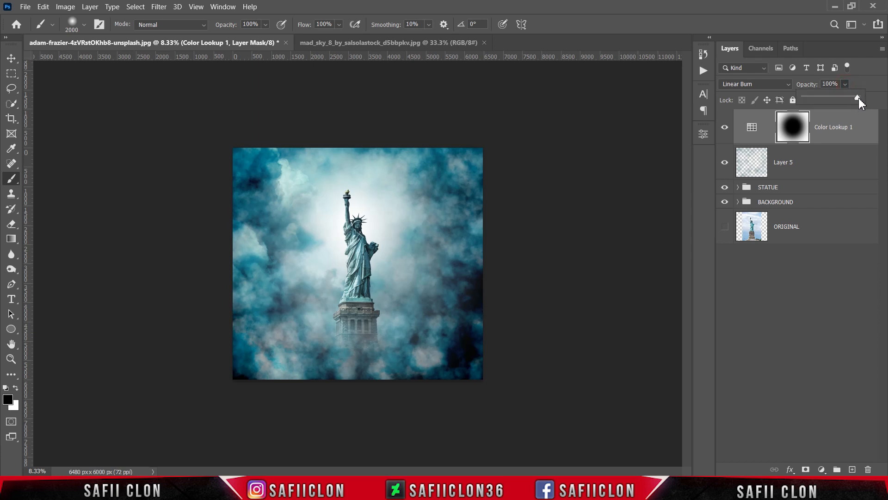
drag(848, 95, 838, 92)
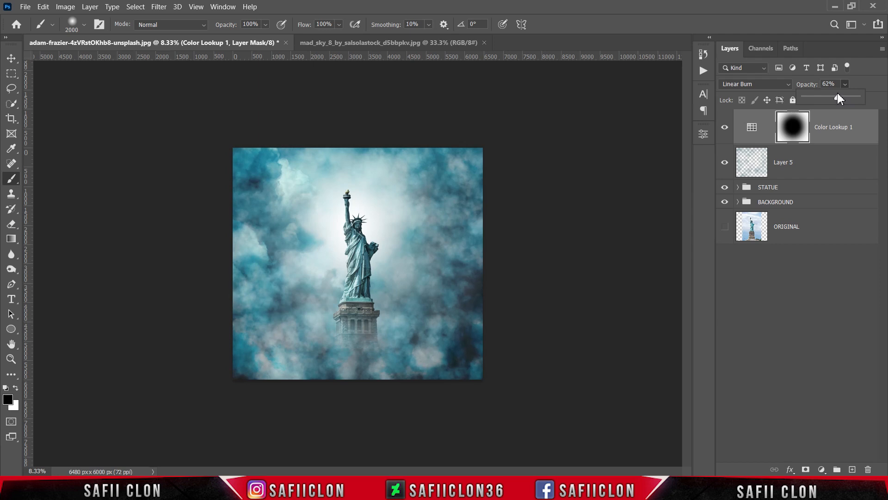
click(845, 84)
- Compare the image with and without the Color Lookup layer
click(724, 133)
click(724, 133)
click(724, 133)
click(724, 132)
key(ctrl+plus)
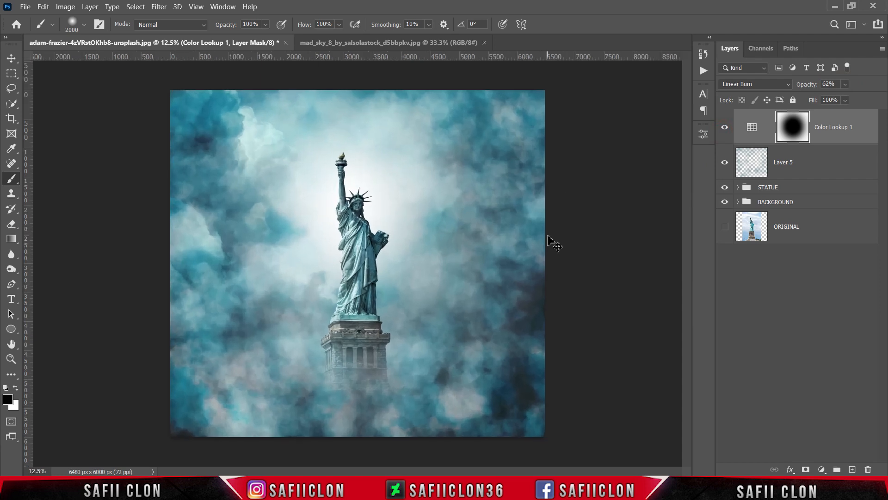
- Add a Curves adjustment layer on top with an RGB curve point at input 74, output 62
click(822, 469)
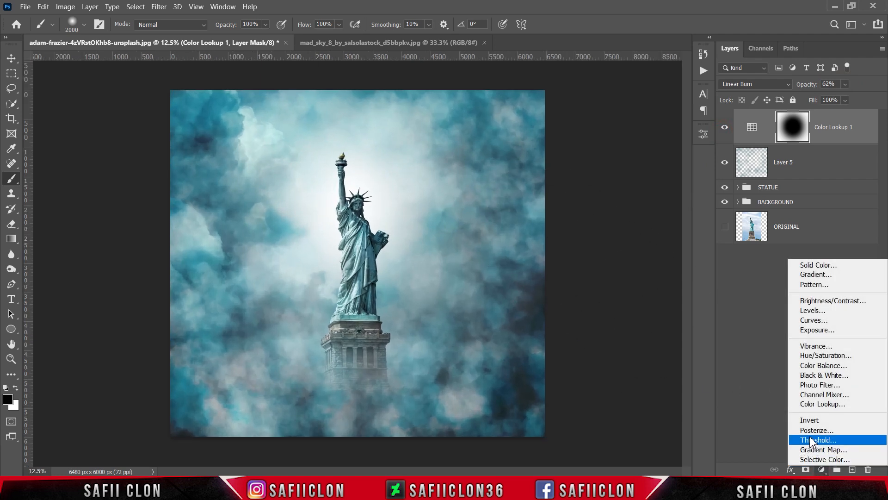
click(817, 321)
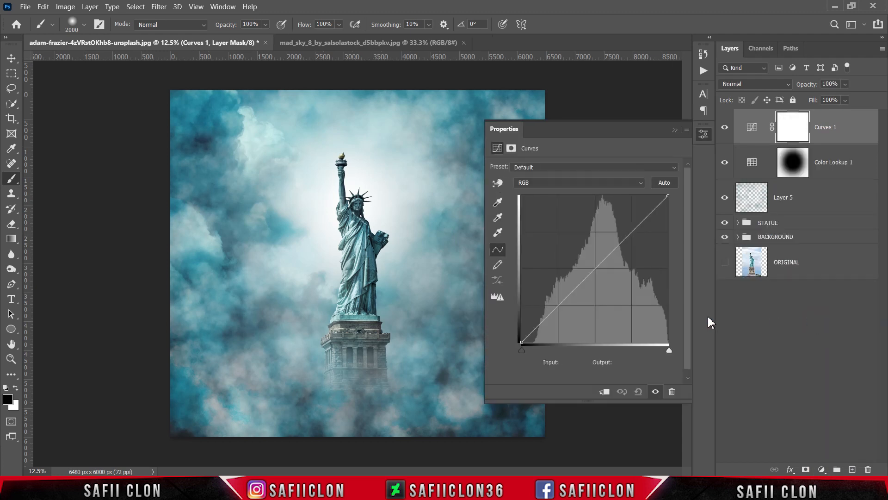
click(596, 269)
double_click(576, 361)
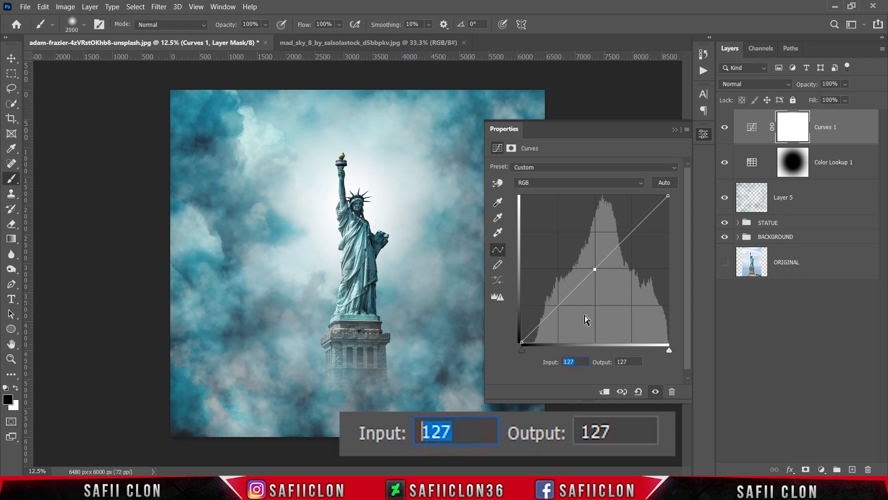
text(74)
double_click(629, 361)
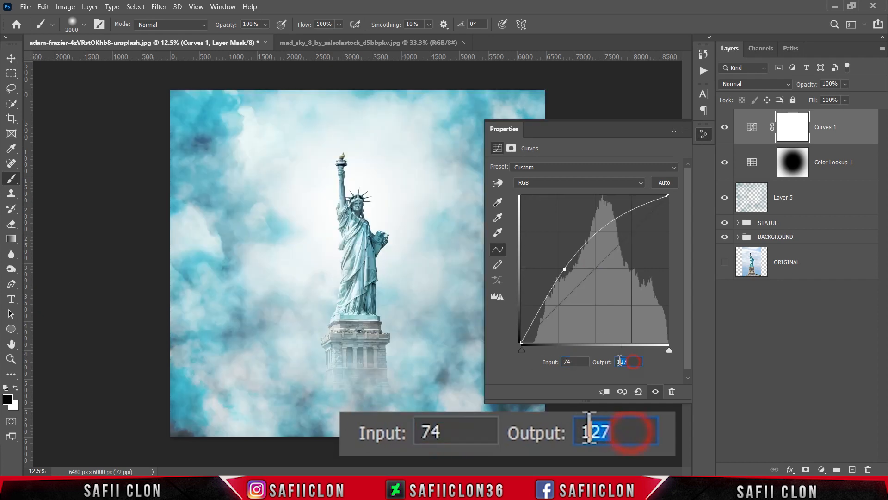
text(62)
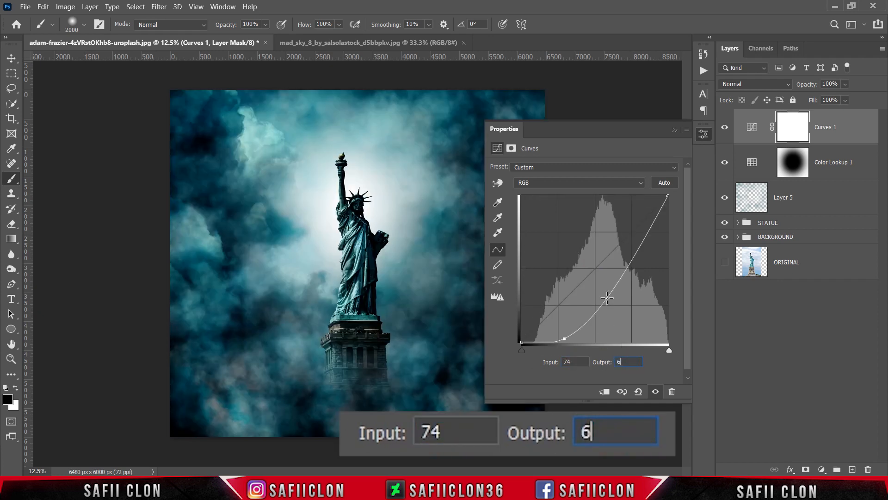
- Add a second point to the RGB curve at input 180, output 193
click(618, 251)
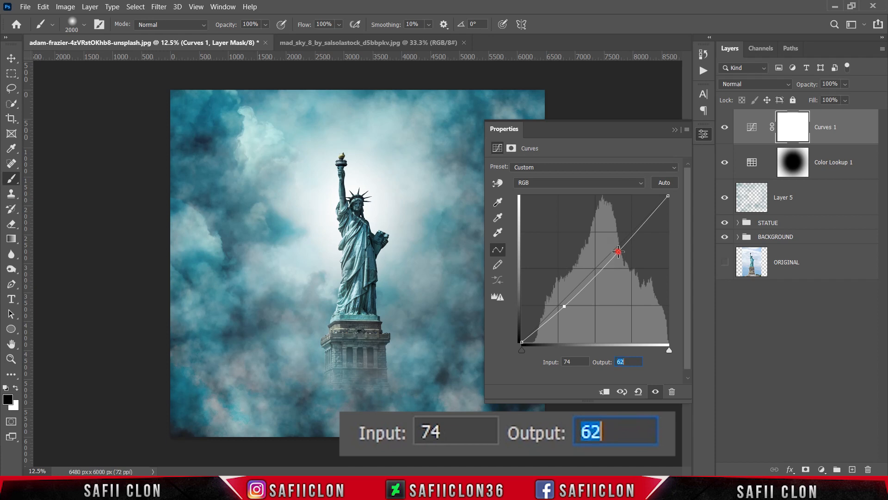
double_click(574, 362)
text(180)
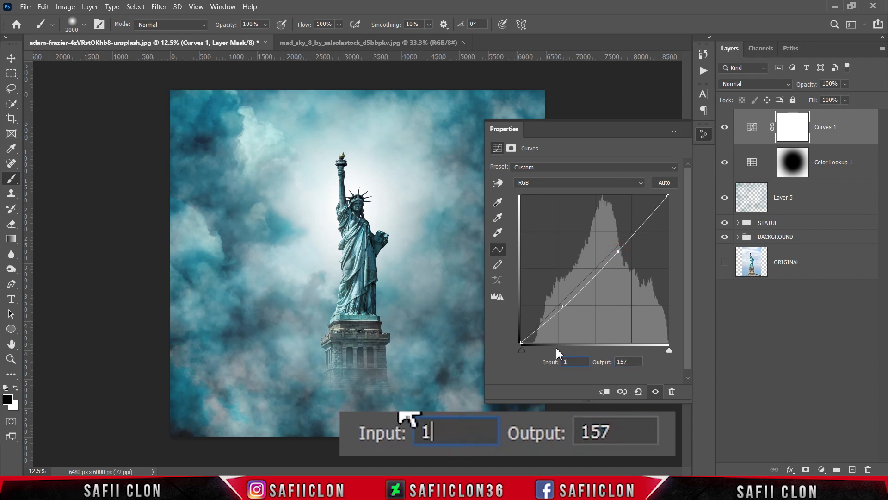
double_click(622, 361)
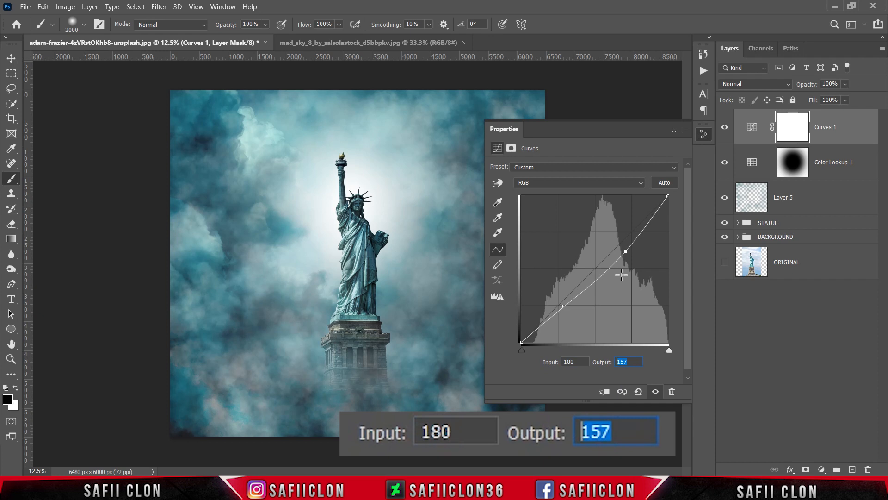
text(193)
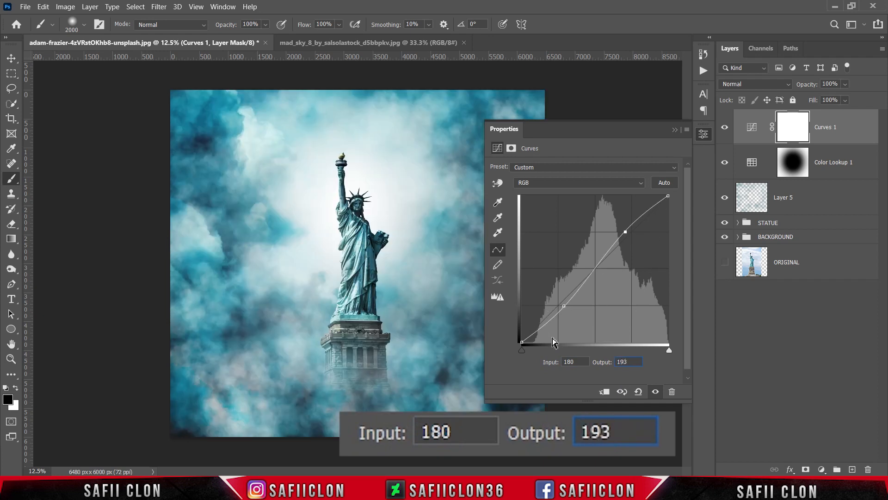
- Lift the curve's black point to output 17 at input 0 and close the Curves settings
click(522, 342)
click(571, 362)
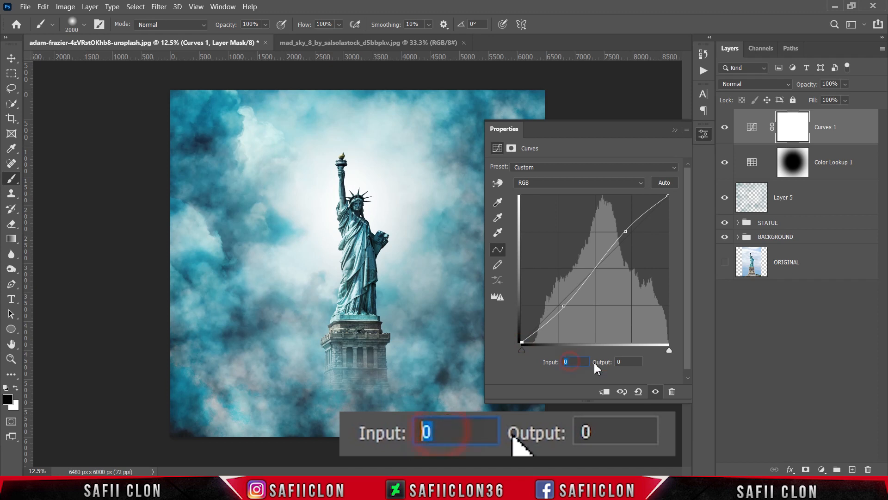
click(632, 362)
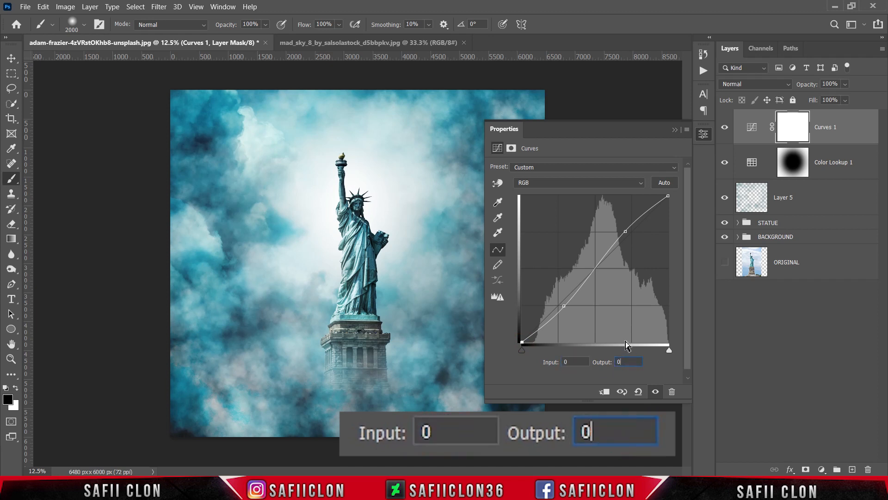
text(17)
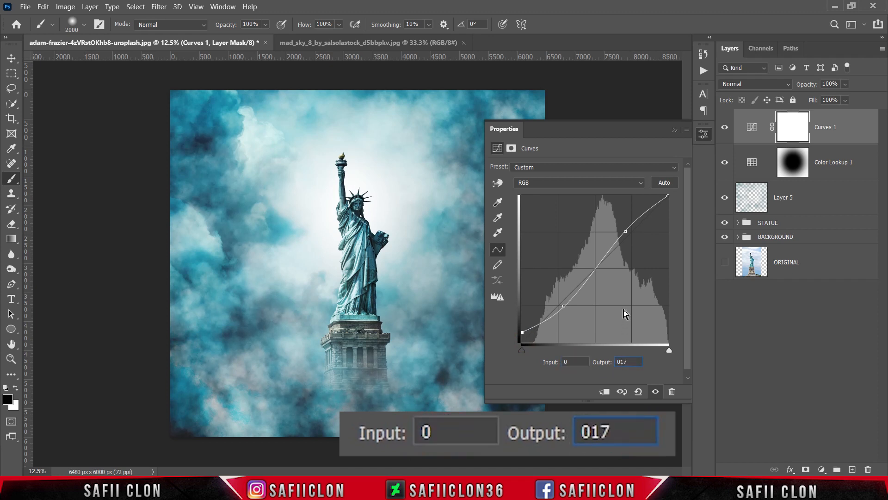
click(674, 131)
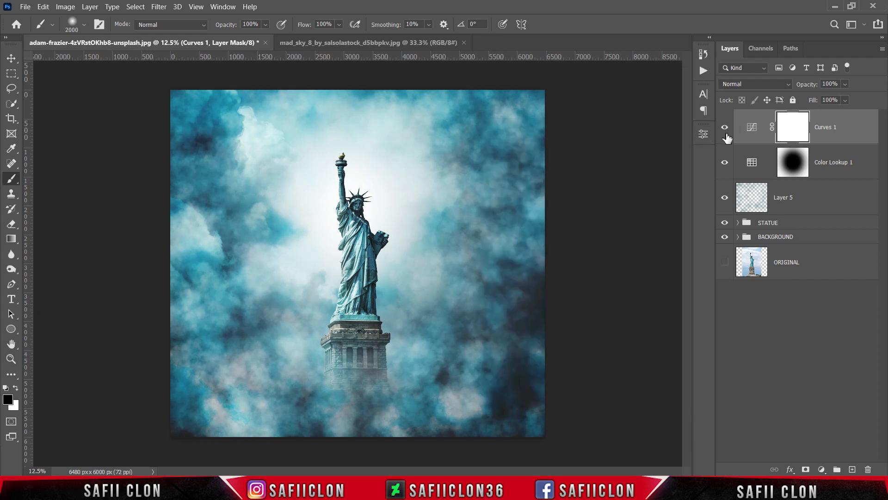
- Compare the image with and without the Curves layer
click(725, 128)
click(725, 128)
click(725, 128)
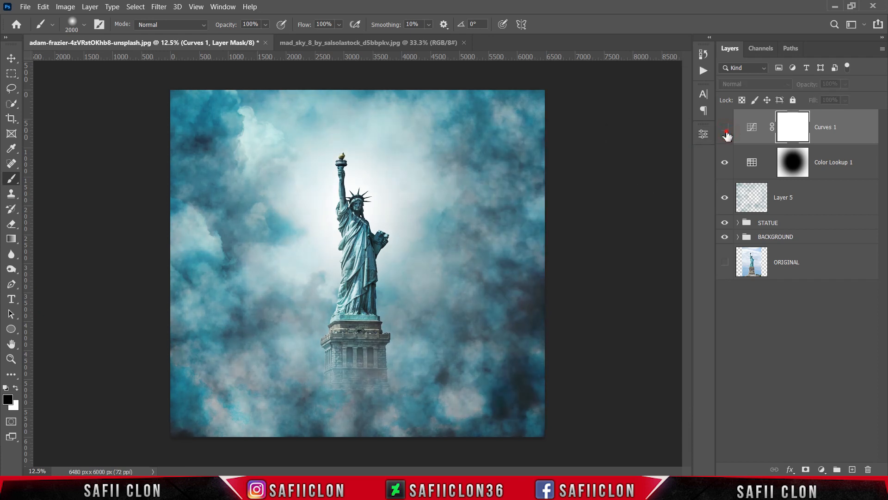
click(725, 127)
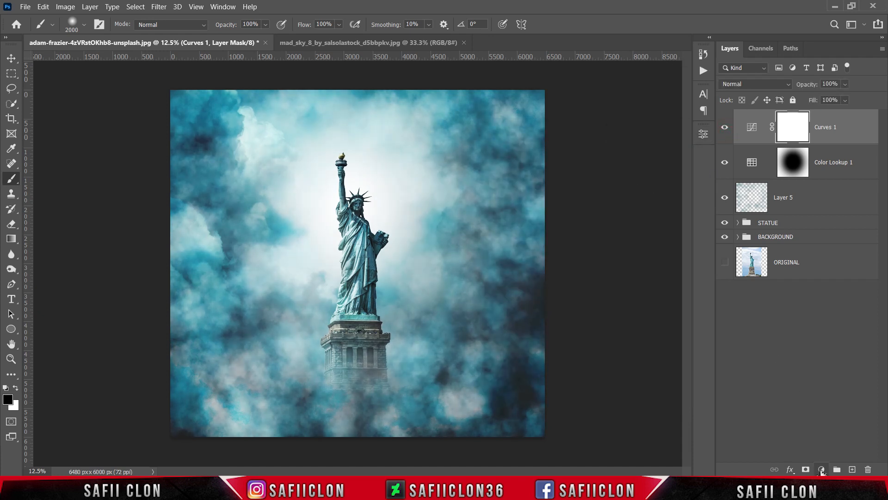
- Add a Photo Filter adjustment layer on top using the Yellow filter at 29% density
click(822, 470)
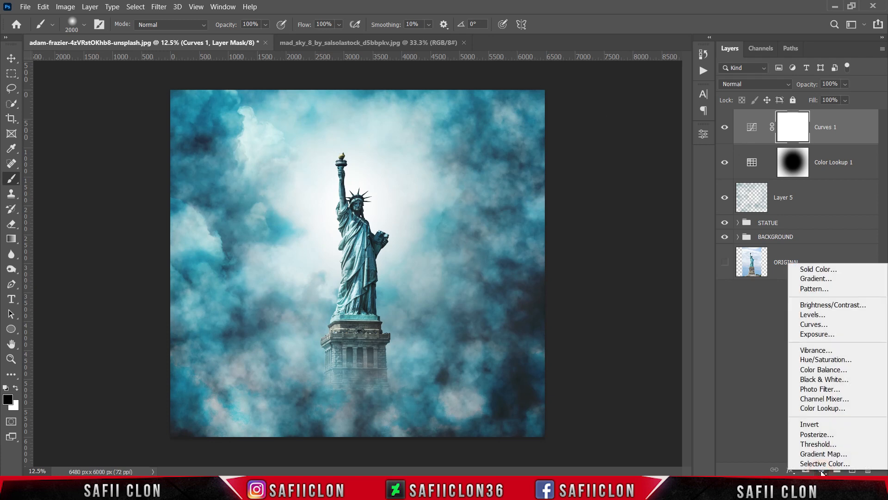
click(828, 390)
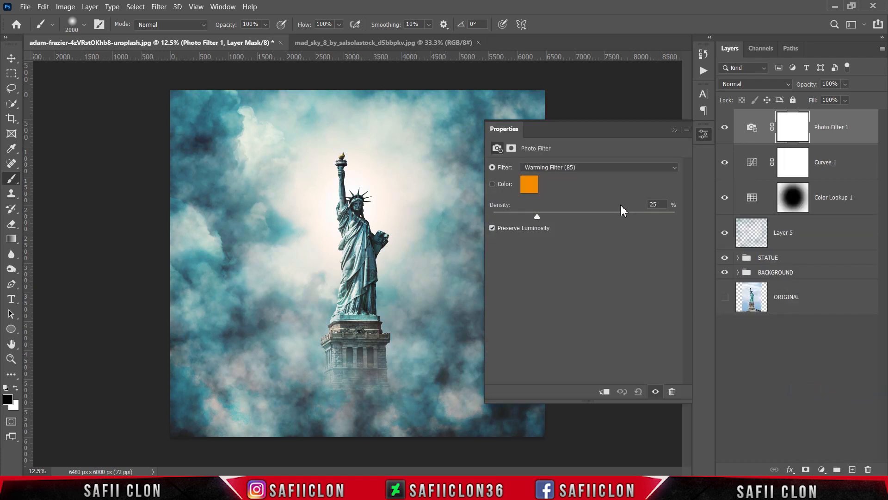
click(590, 168)
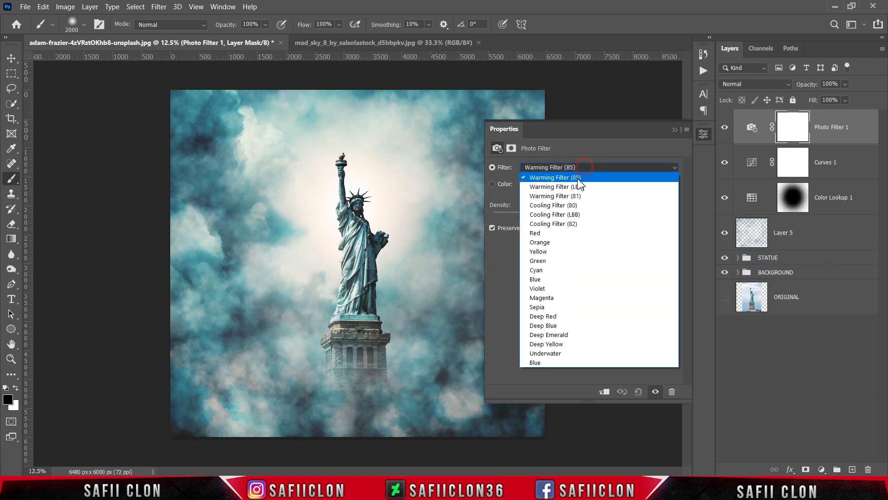
click(541, 252)
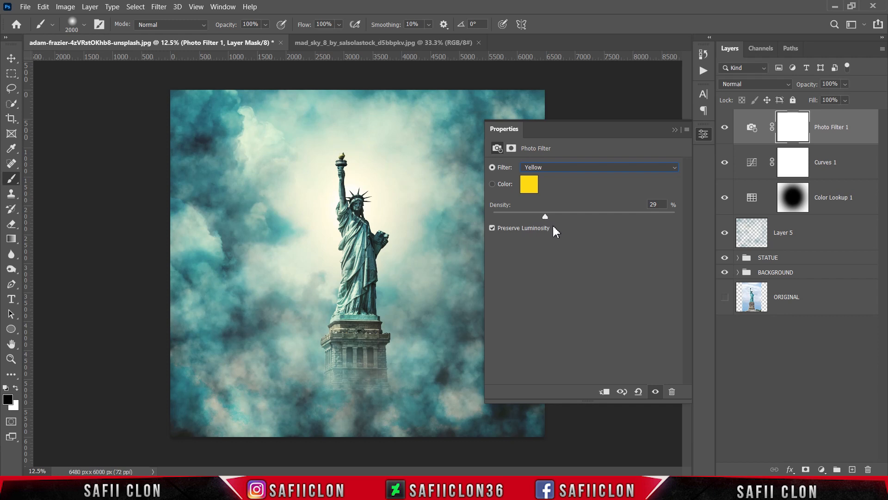
click(677, 129)
- Check the Photo Filter's effect on the image and slightly reduce that layer's opacity
click(725, 128)
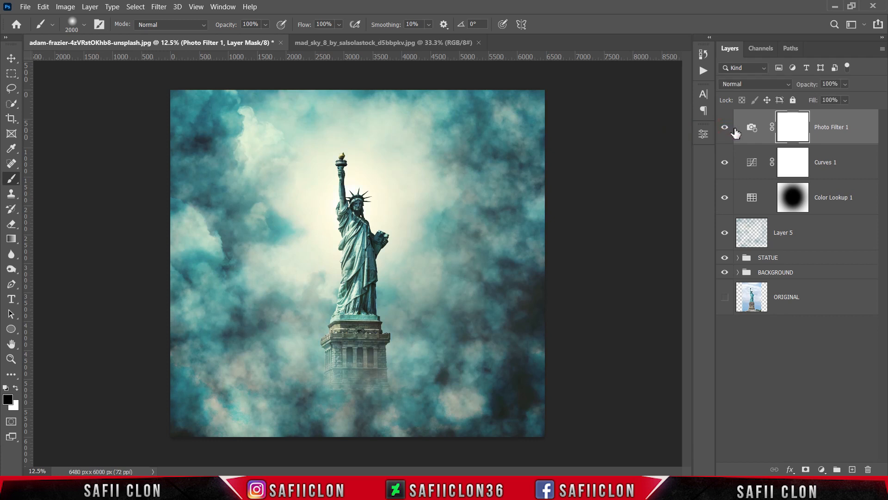
click(847, 84)
drag(857, 96, 849, 98)
click(853, 86)
- Select the STATUE group and set the Type tool to Akira Expanded, Super Bold, with black (000000) text color
click(795, 260)
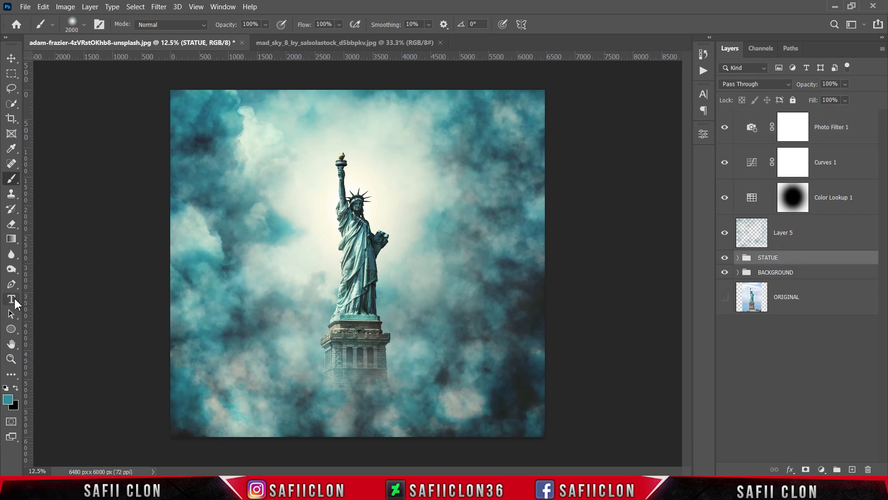
click(17, 304)
click(61, 298)
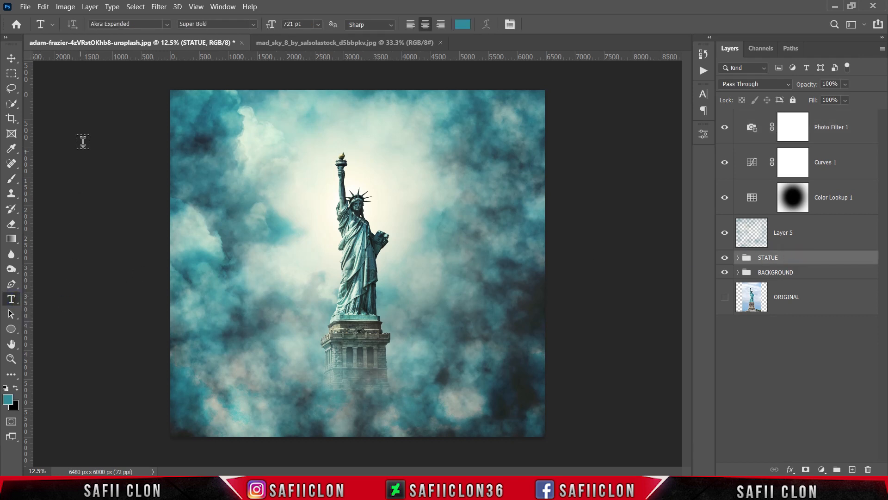
click(168, 24)
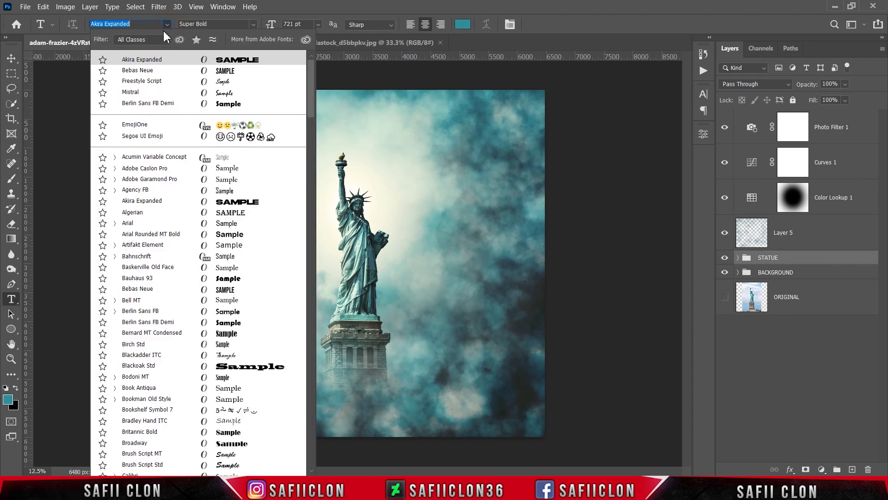
click(172, 60)
click(255, 24)
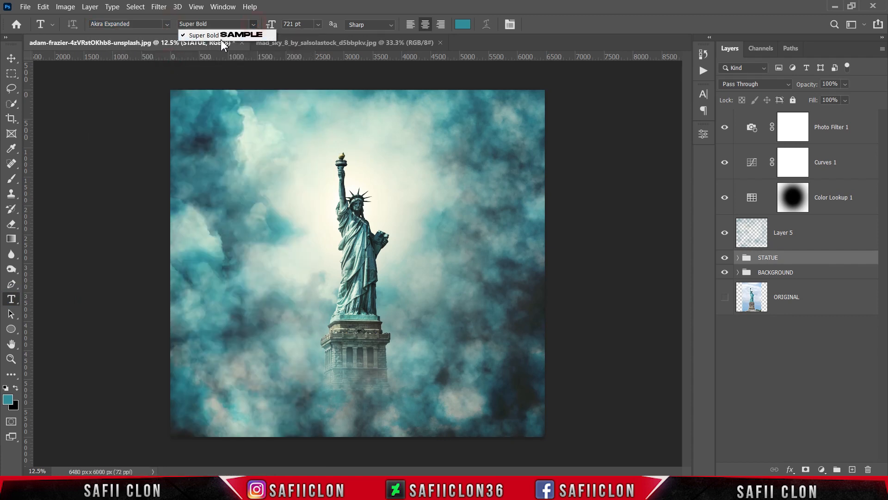
click(216, 37)
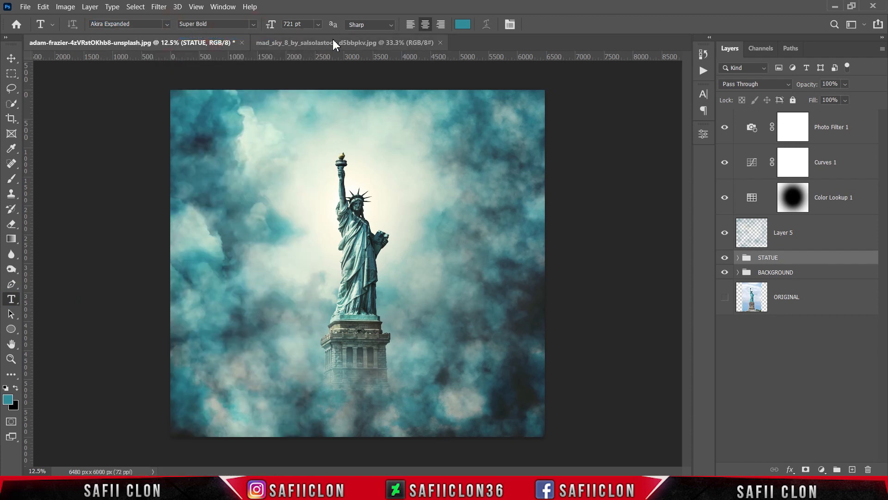
click(462, 24)
drag(596, 142, 499, 243)
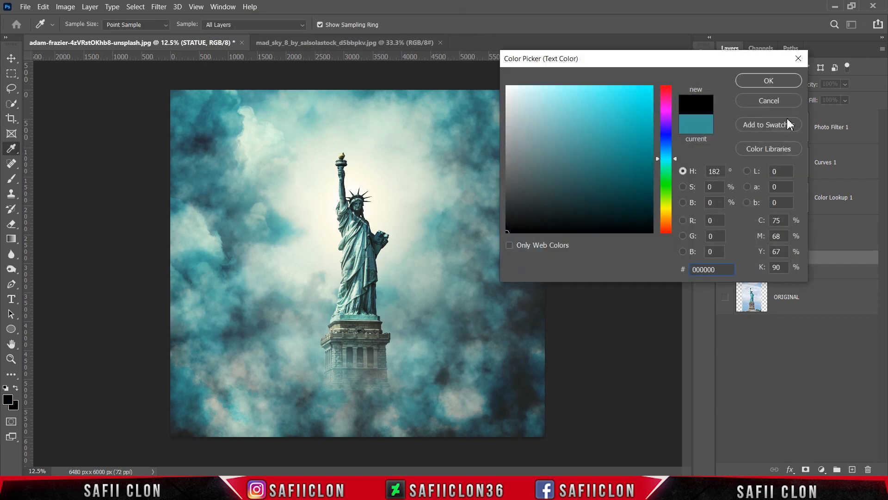
click(777, 86)
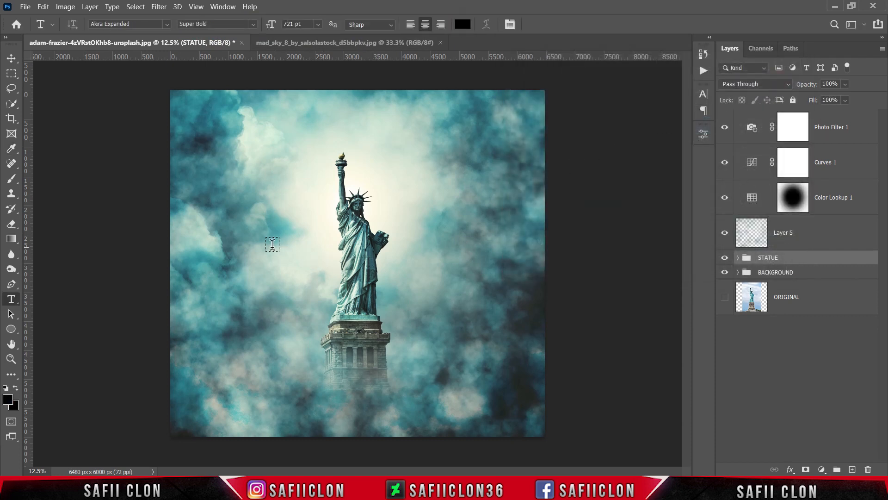
- Add the text LIBERTY on a new type layer directly above the STATUE group
click(273, 219)
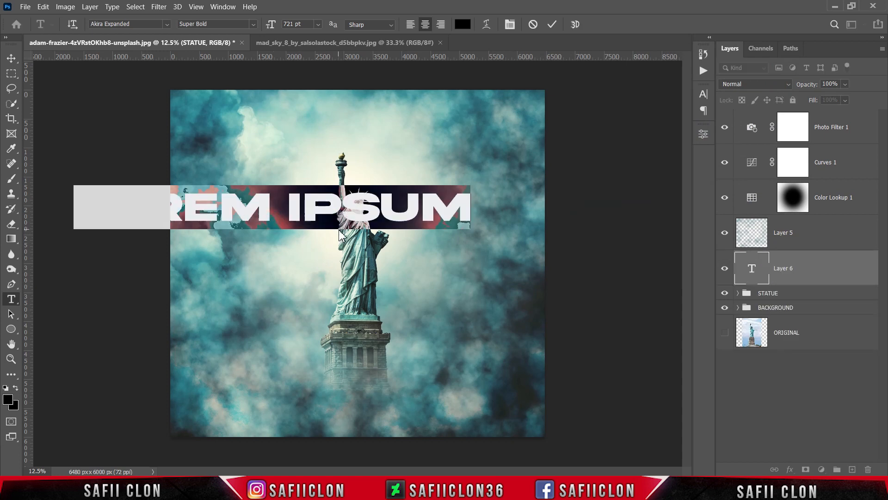
text(LIBERTY)
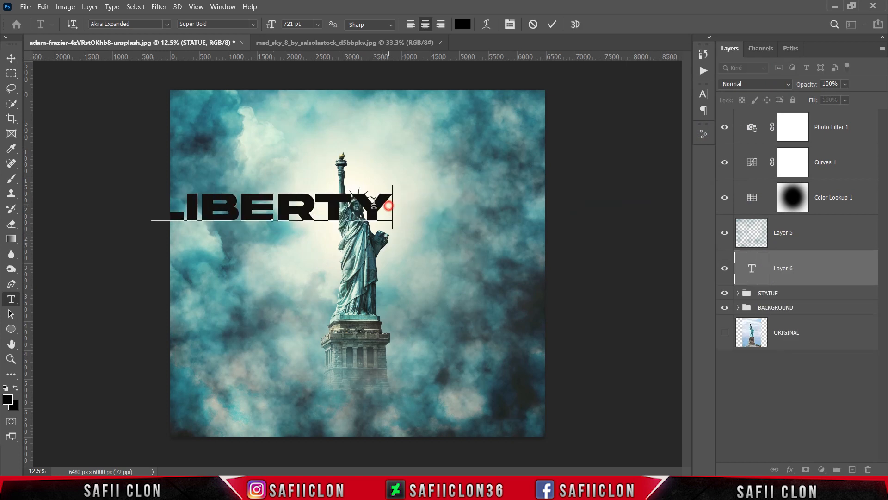
drag(392, 207, 127, 200)
click(552, 24)
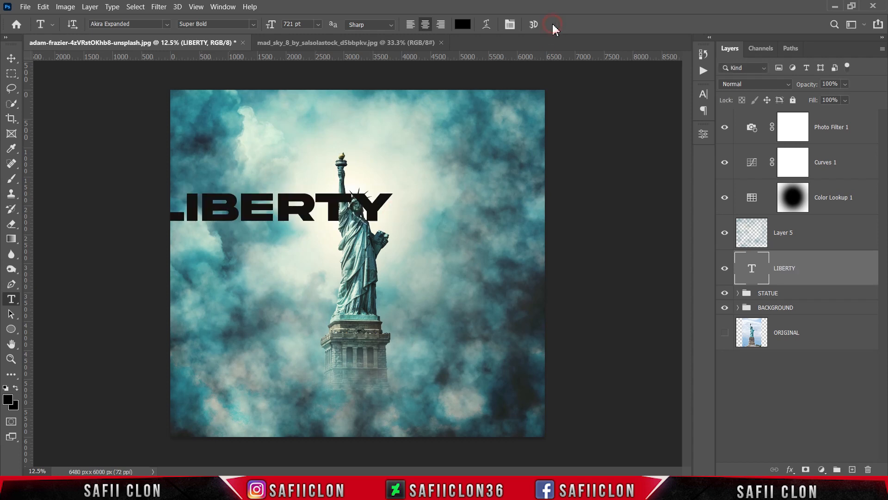
- Scale the LIBERTY text to about 135% and center it above the statue's torch near the image's upper edge
key(ctrl+t)
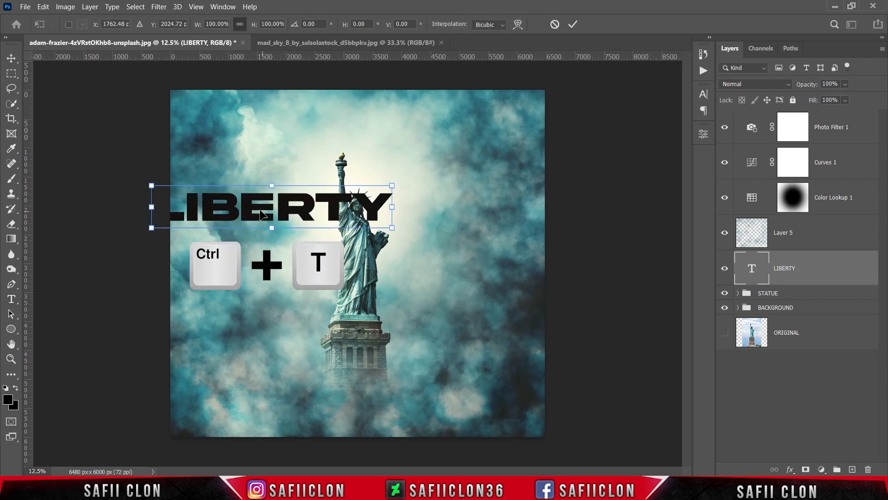
drag(262, 213, 296, 117)
drag(428, 133, 478, 131)
drag(518, 151, 525, 153)
mouse_move(487, 125)
mouse_down()
mouse_move(477, 124)
mouse_move(484, 127)
mouse_up()
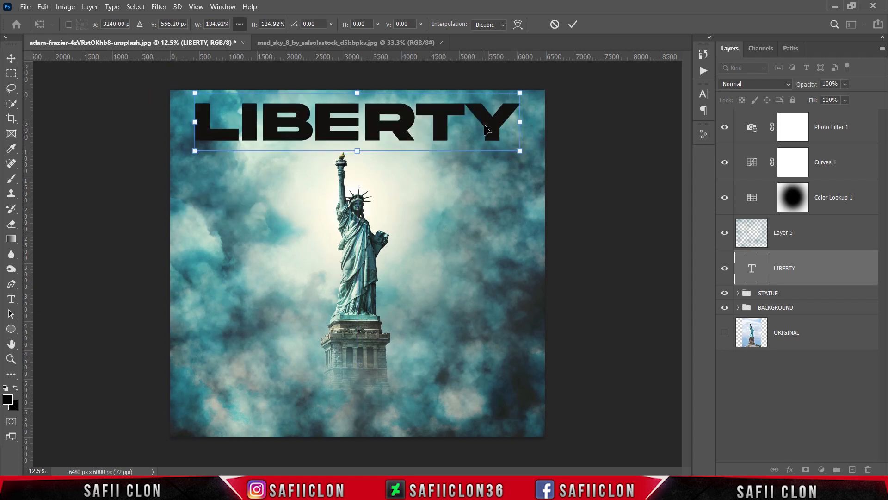
click(573, 24)
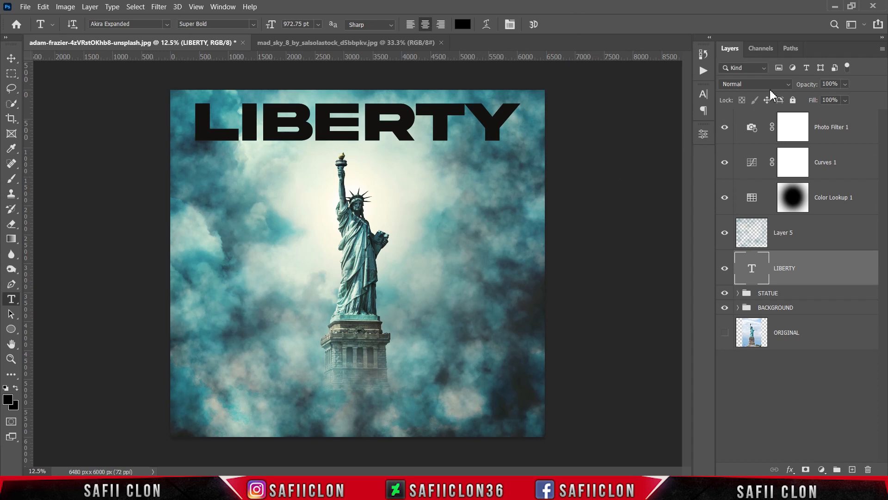
- Set the LIBERTY layer's blend mode to Soft Light and compare the image with and without the text
click(781, 86)
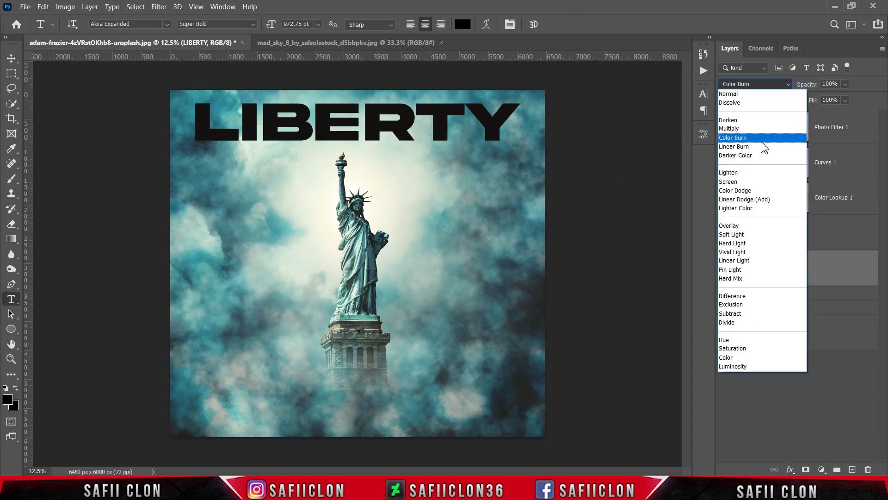
click(735, 236)
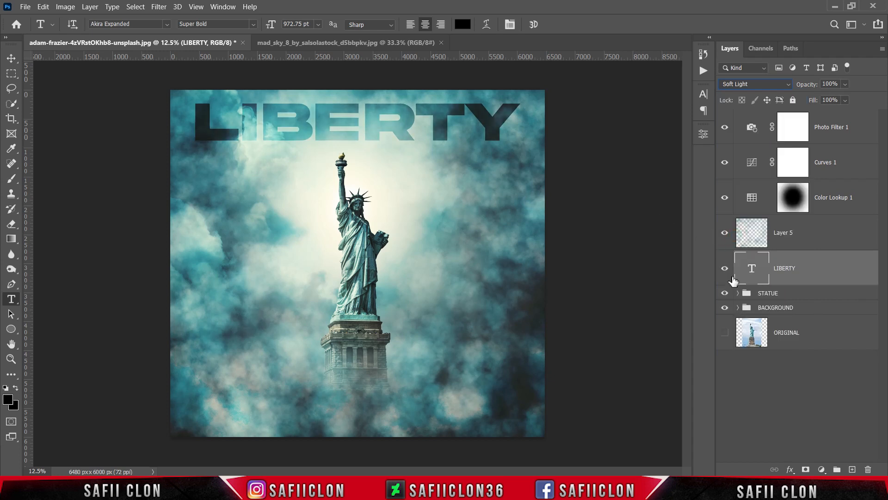
click(725, 270)
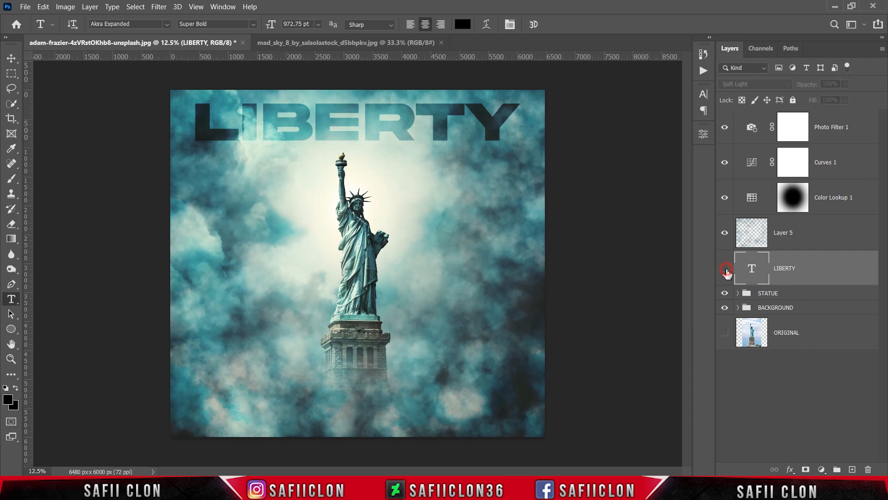
click(725, 270)
click(725, 270)
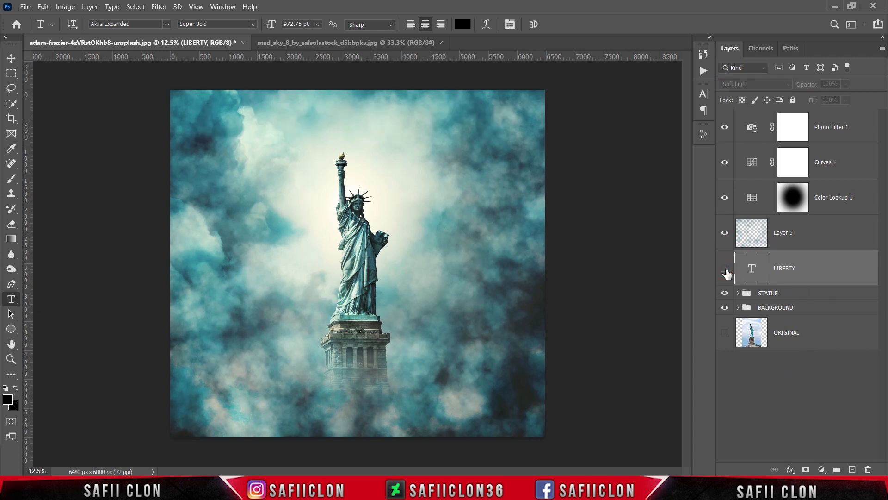
click(725, 270)
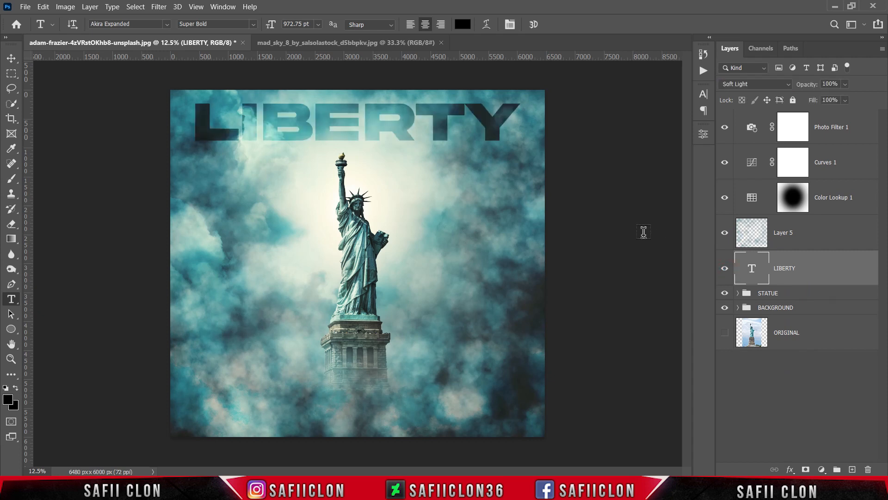
- Examine the whole composition with the LIBERTY title at different zoom levels
key(ctrl+minus)
key(ctrl+minus)
key(ctrl+minus)
key(ctrl+plus)
key(ctrl+plus)
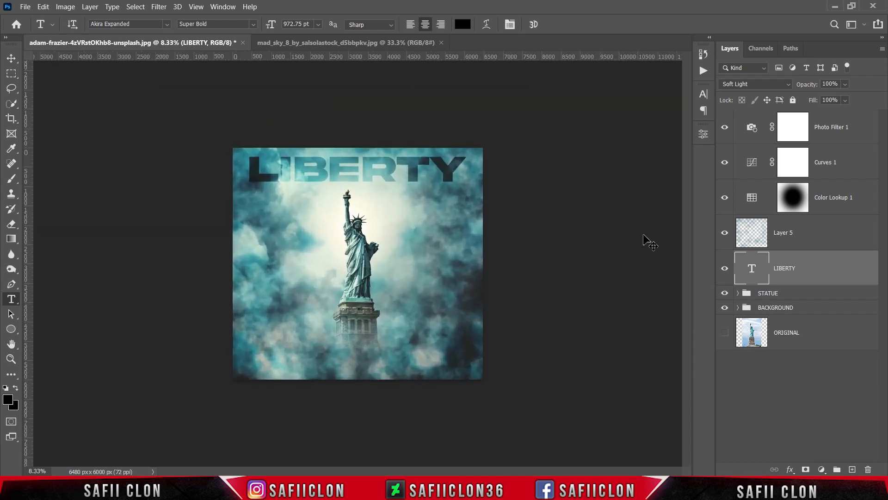
key(ctrl+plus)
key(ctrl+plus)
key(ctrl+plus)
key(ctrl+minus)
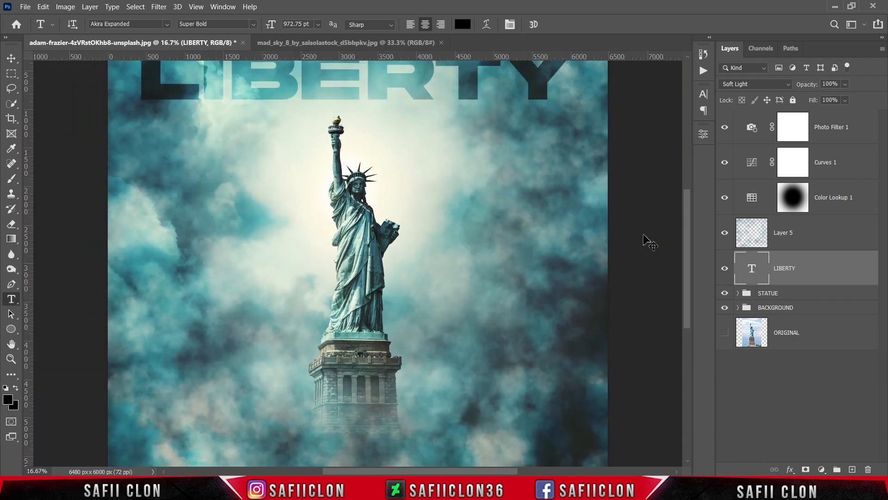
key(ctrl+minus)
key(ctrl+minus)
key(ctrl+plus)
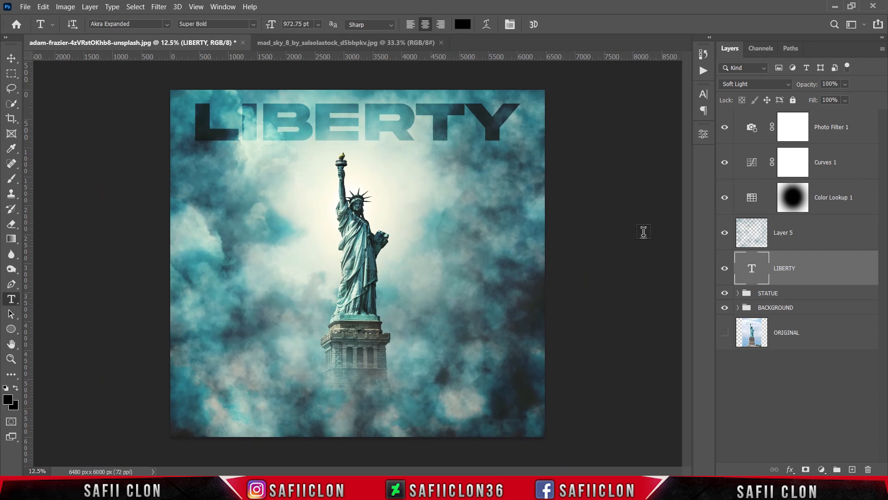